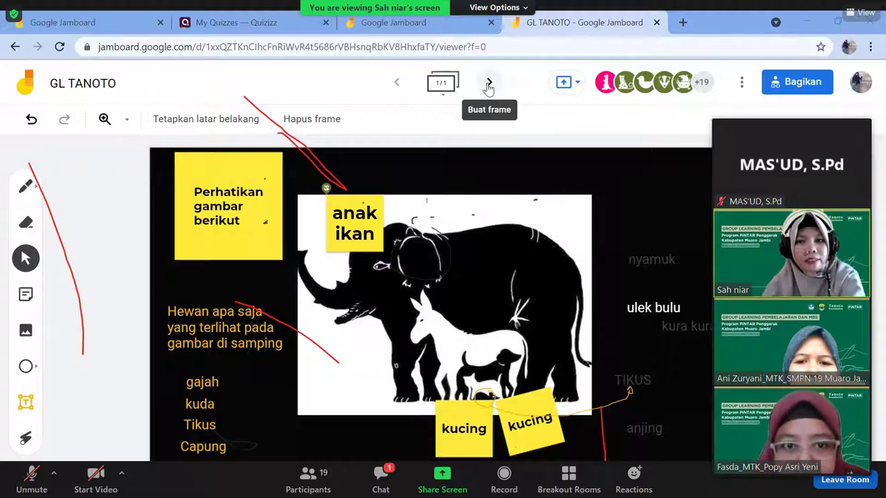
Step: Add two blank frames to the GL TANOTO board and return to its first frame
left_click(489, 83)
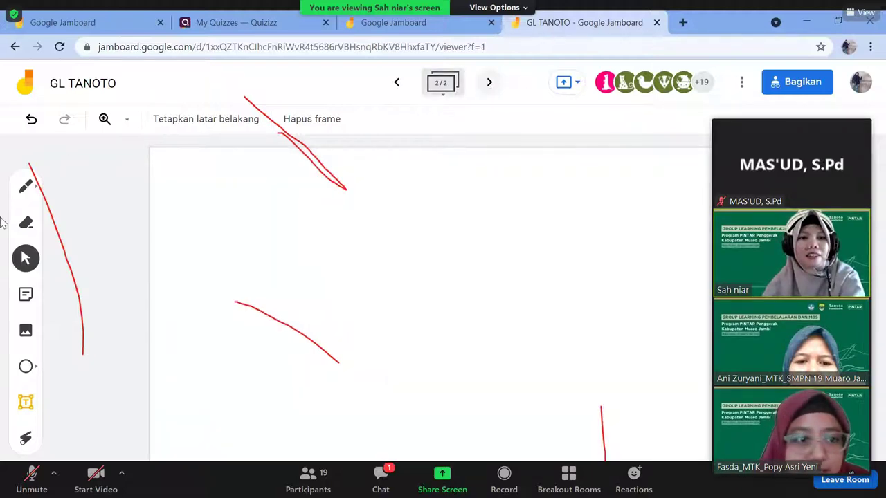
left_click(26, 222)
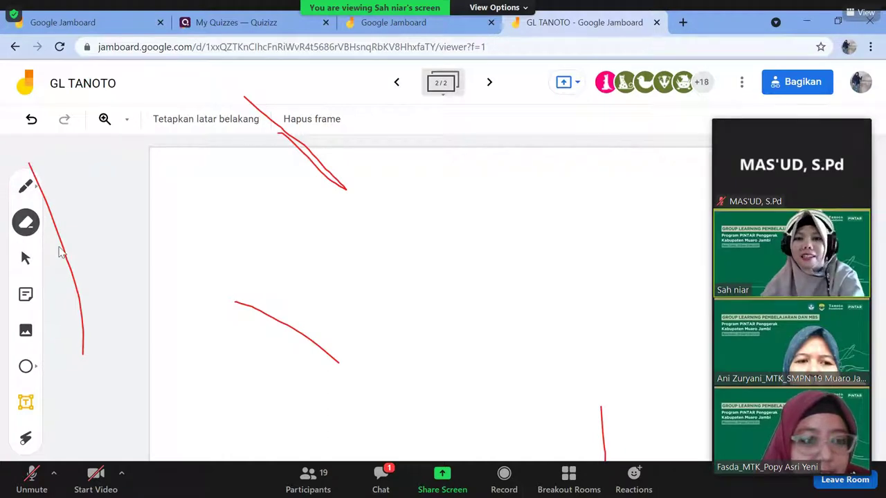
left_click(489, 83)
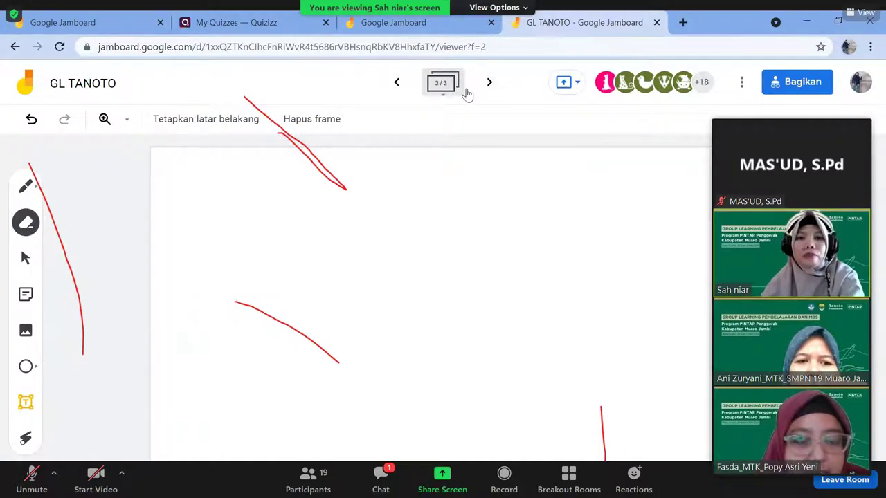
left_click(396, 82)
left_click(396, 83)
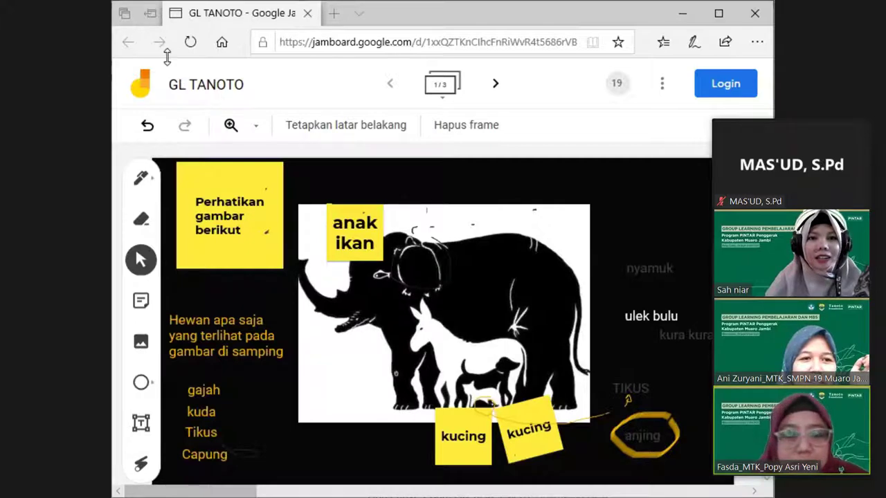
Step: Close the browser tab showing the GL TANOTO board
left_click(309, 14)
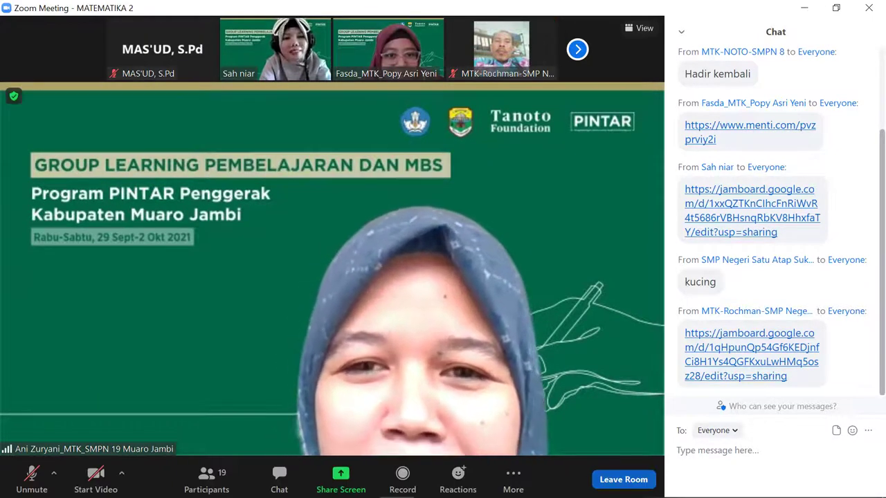
Step: Look through the participant video thumbnails in the Zoom meeting and return to the first group
left_click(577, 49)
left_click(577, 49)
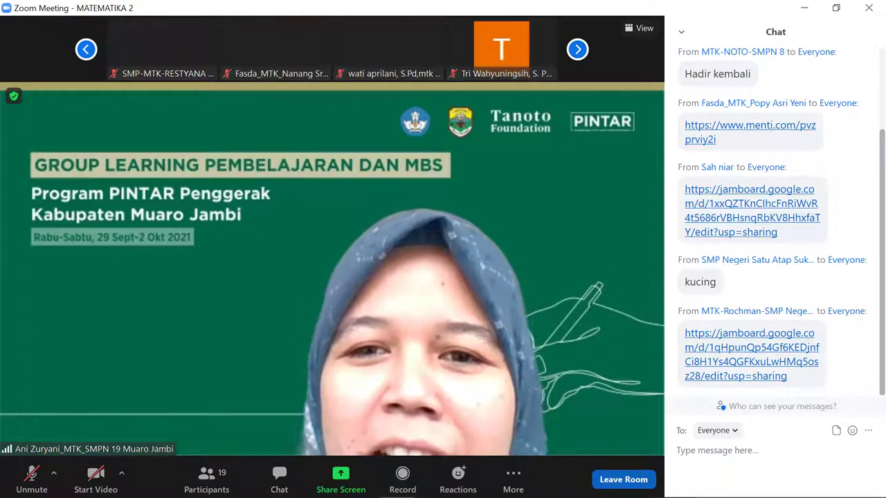
left_click(577, 49)
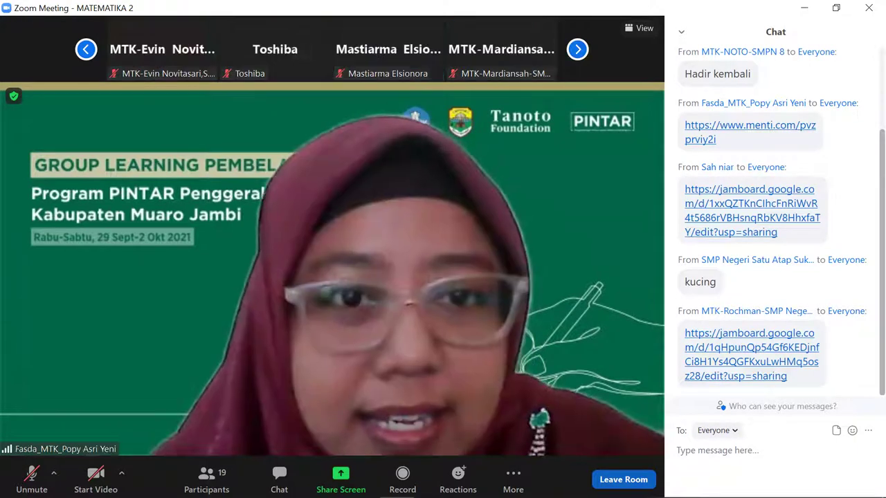
left_click(578, 49)
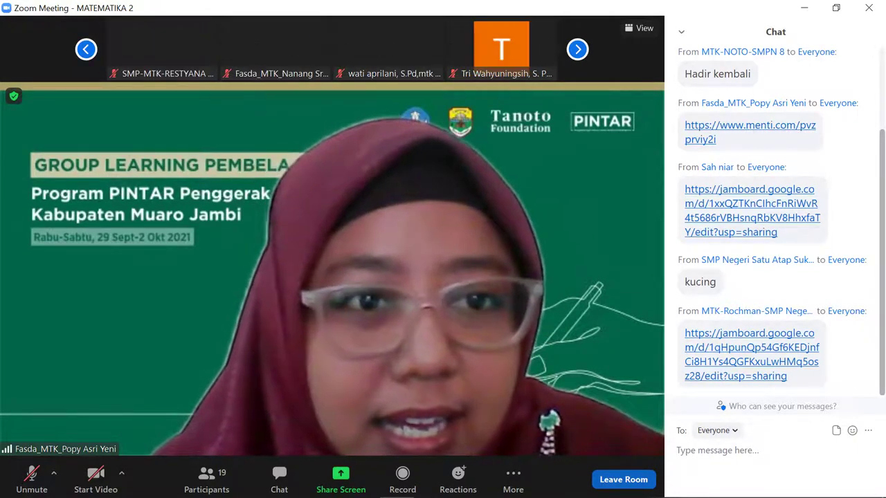
left_click(577, 49)
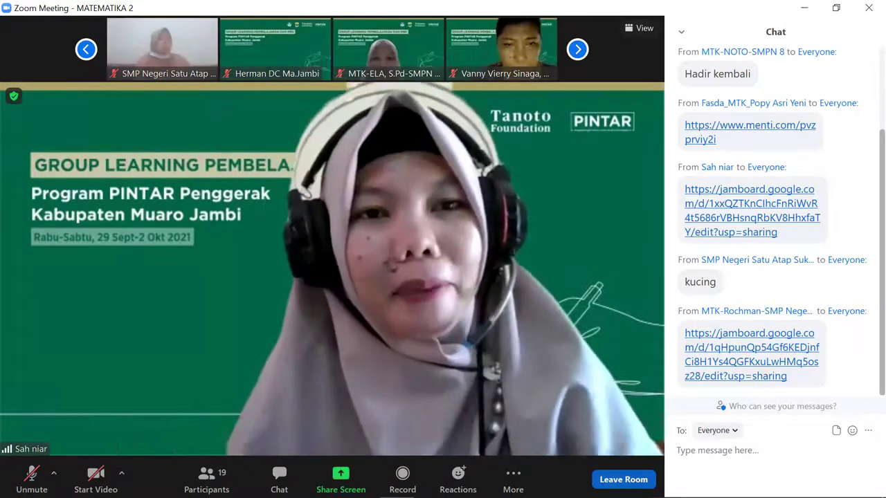
left_click(86, 49)
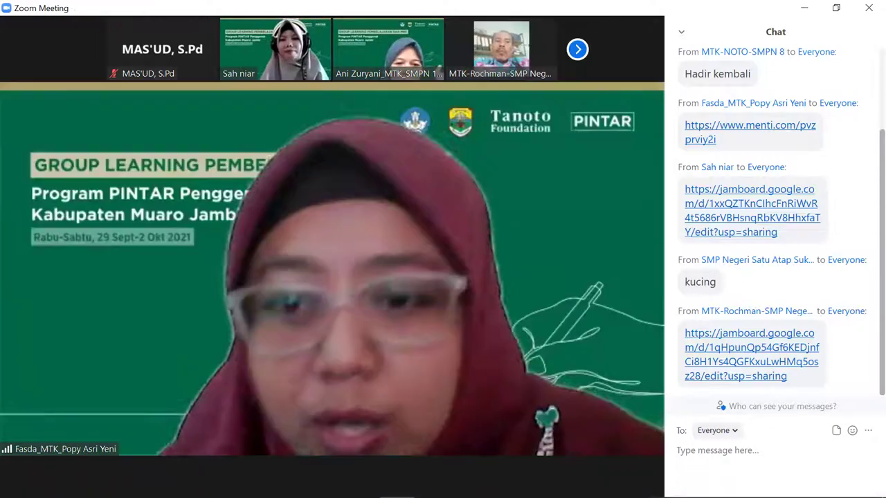
mouse_move(344, 479)
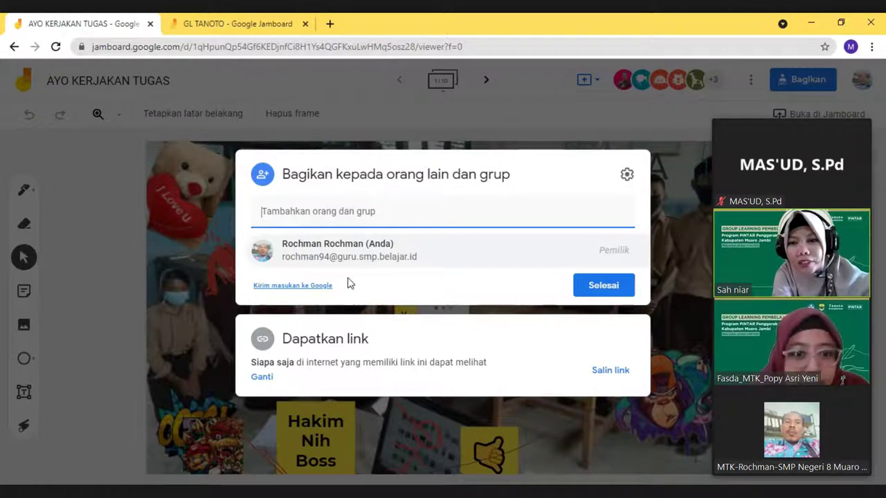
Step: Change the AYO KERJAKAN TUGAS board's link sharing so that anyone with the link is an Editor
left_click(263, 378)
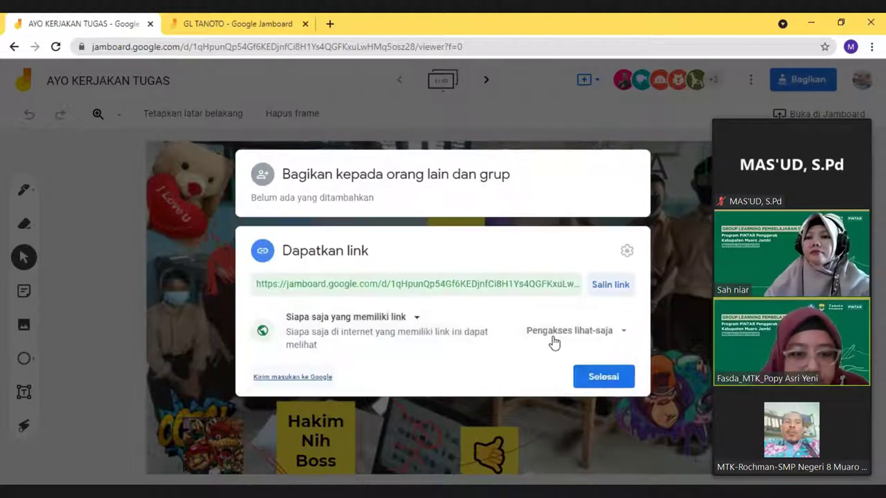
left_click(624, 332)
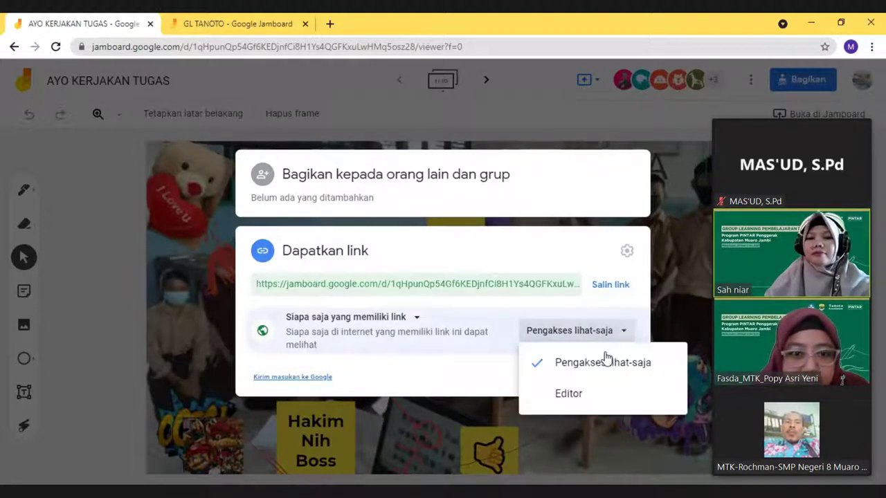
left_click(567, 394)
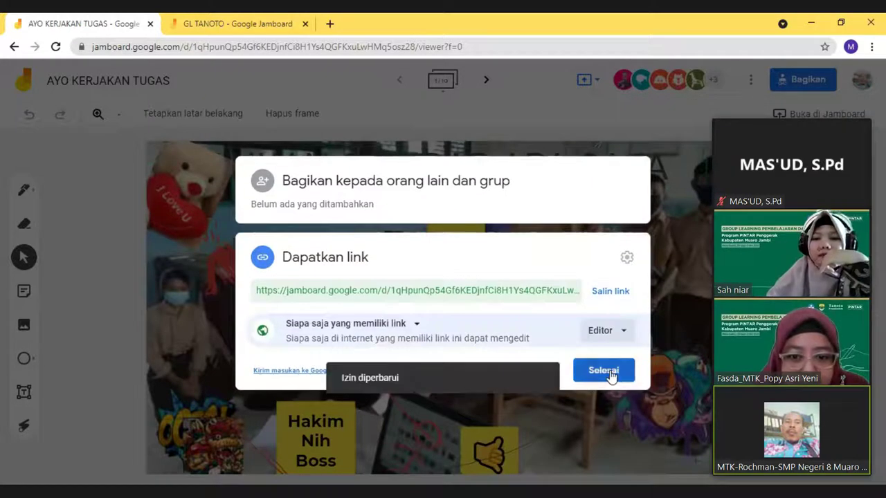
left_click(610, 372)
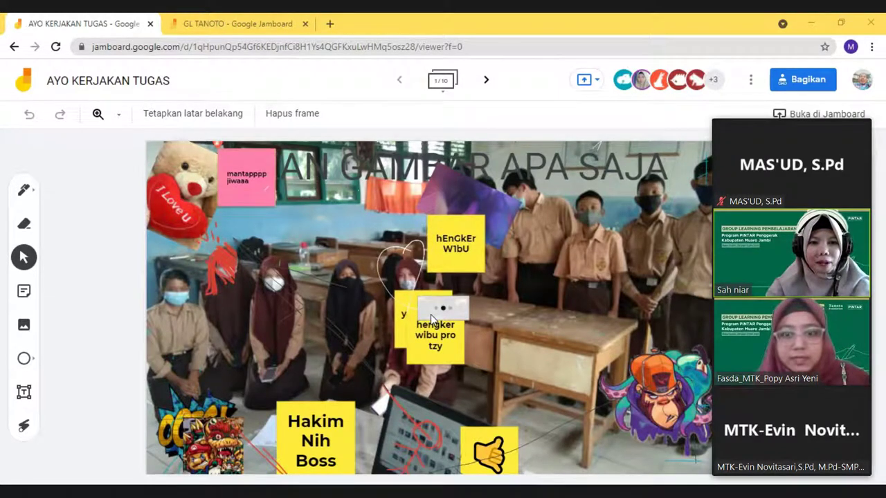
Step: Move the two small overlapping images onto the wooden desk and shift the "hengker wibu pro tzy" note clear of the note behind it
left_click_drag(431, 318, 584, 313)
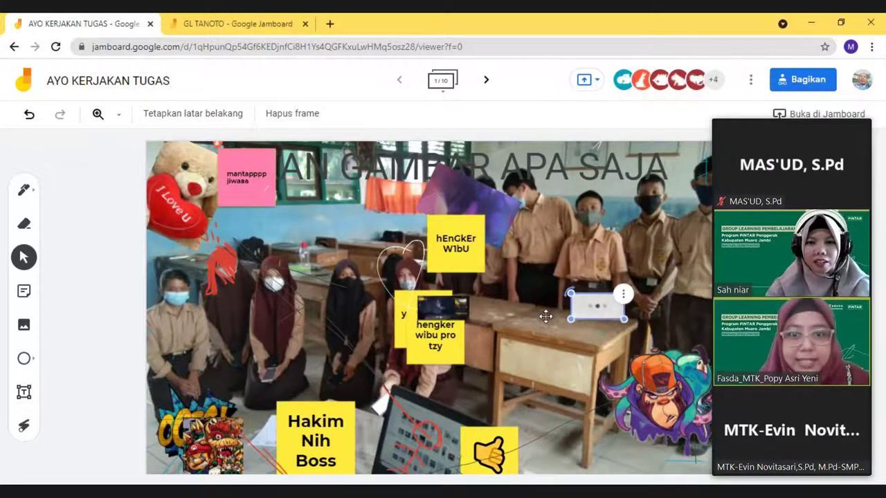
left_click_drag(455, 319, 567, 374)
left_click(499, 355)
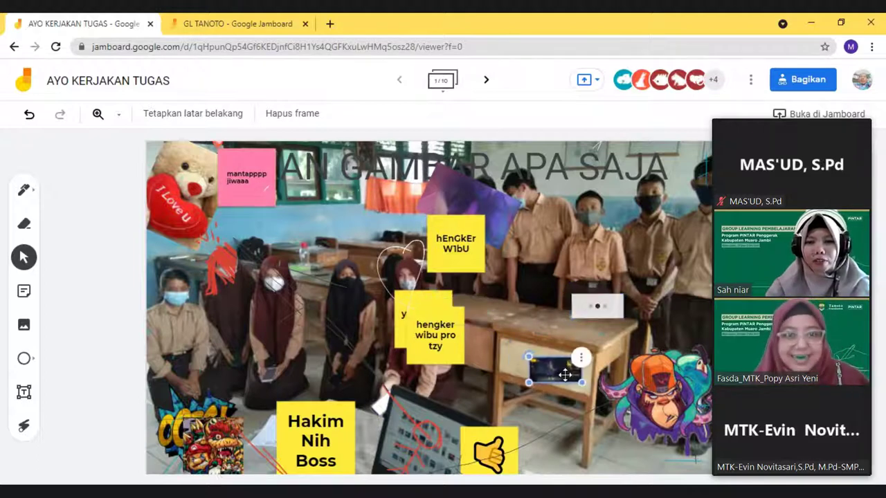
left_click_drag(454, 344, 509, 381)
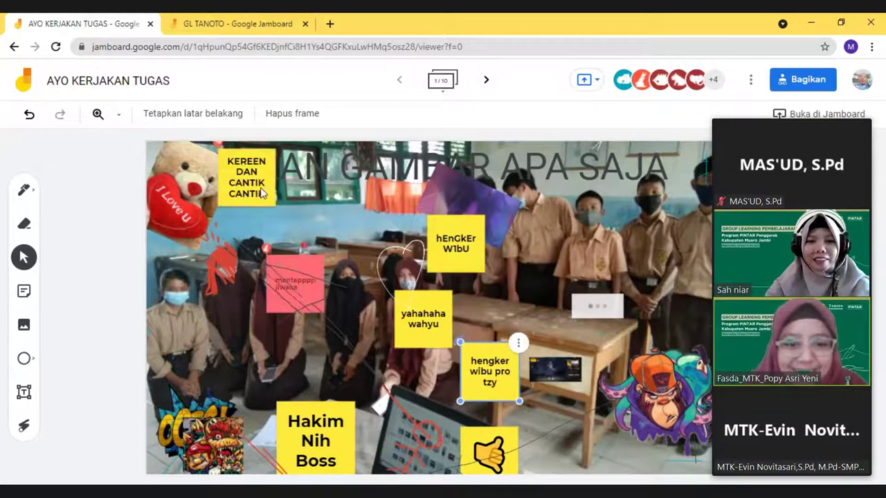
left_click(387, 318)
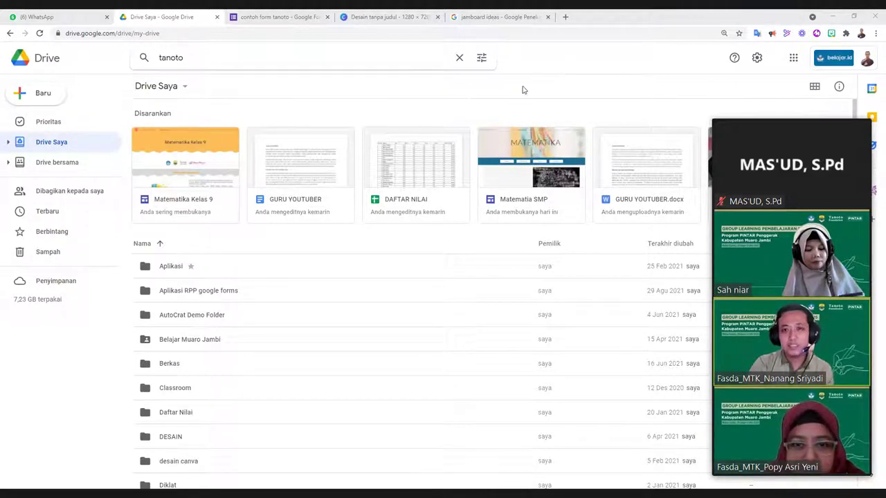
Step: Close the browser pages holding the untitled Canva design and the "jamboard ideas" search
left_click(438, 18)
left_click(435, 19)
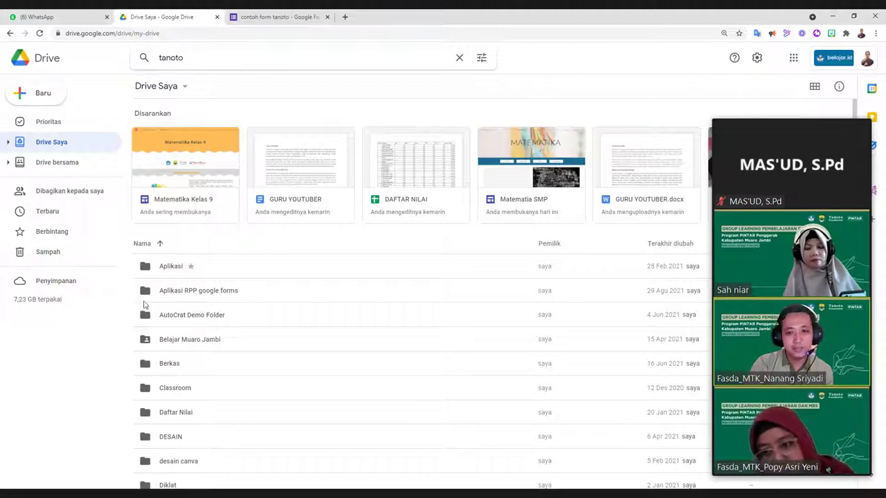
Step: Search Google for "form" in a new browser page and open Google Forms from the results
left_click(346, 17)
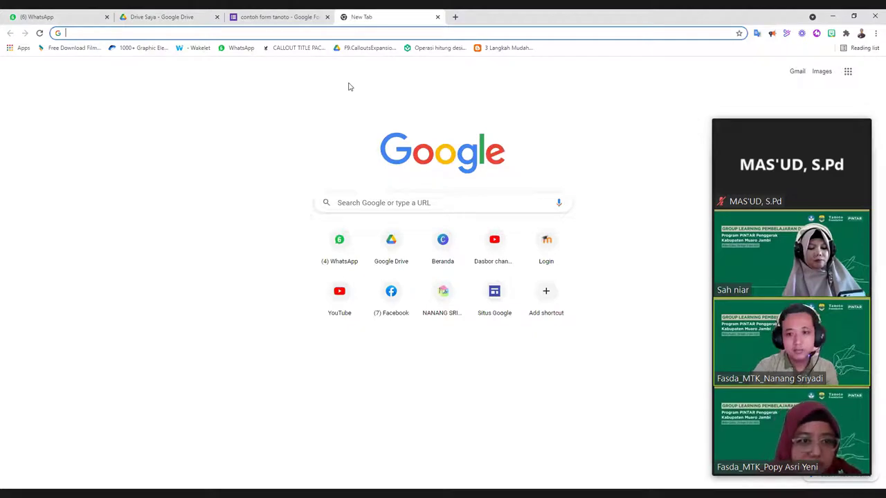
type("form")
key("Return")
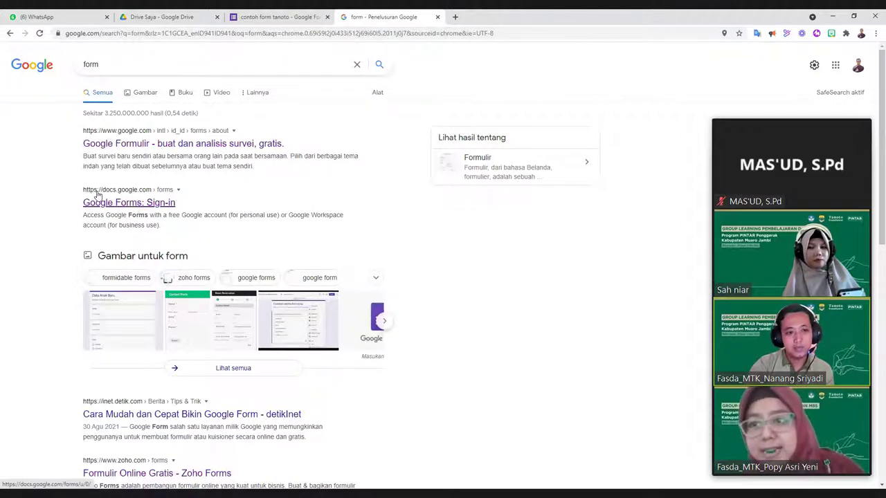
left_click(117, 200)
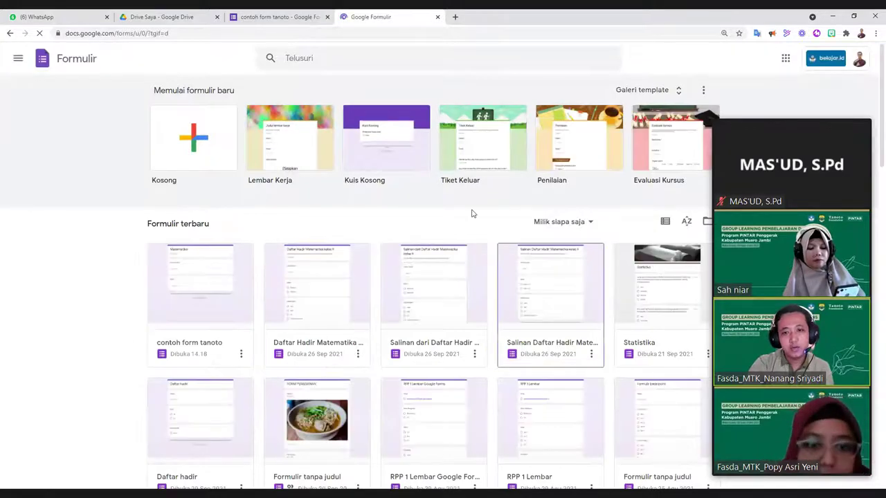
scroll(346, 338, "down", 1)
scroll(279, 184, "up", 1)
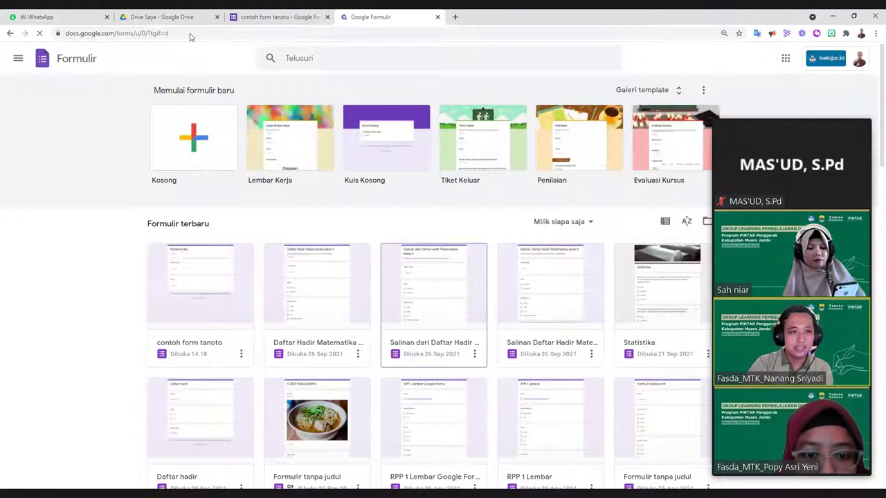
Step: View the options for creating a new item in Google Drive, including Google Formulir, and return to Google Forms
key("ctrl+2")
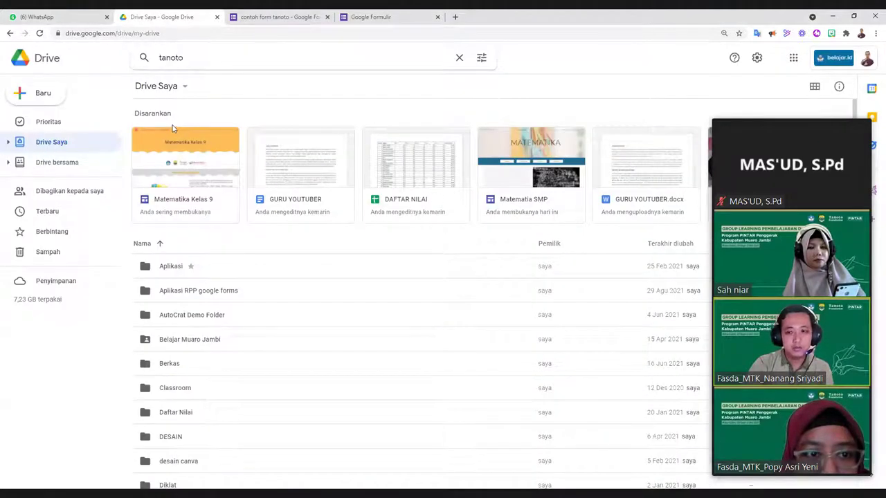
left_click(32, 94)
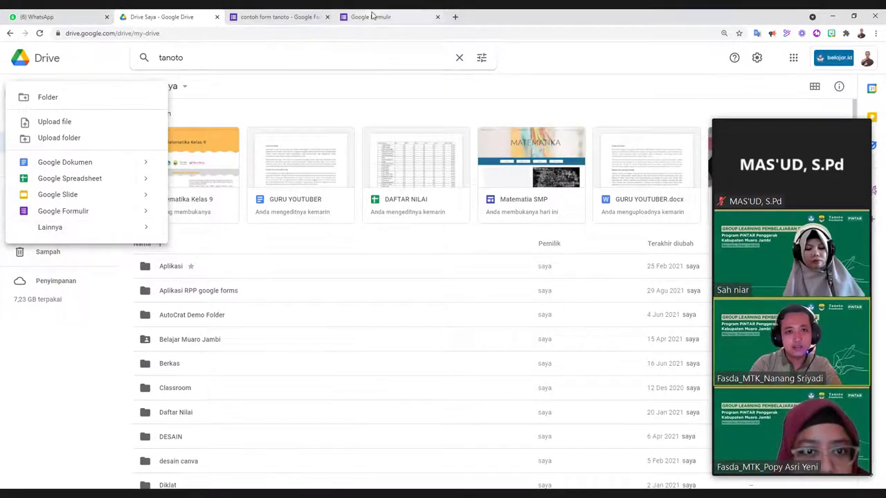
key("ctrl+4")
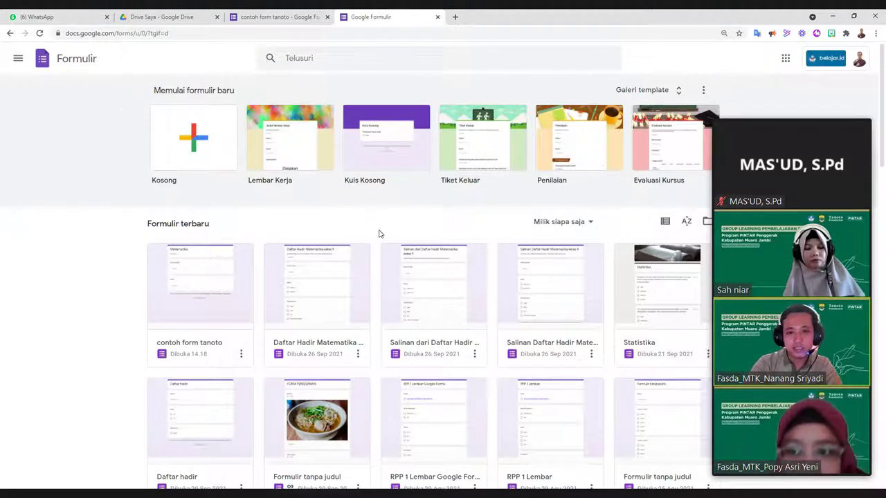
Step: Look over the recent forms and create a new blank form (Kosong)
scroll(512, 330, "down", 1)
scroll(512, 329, "down", 4)
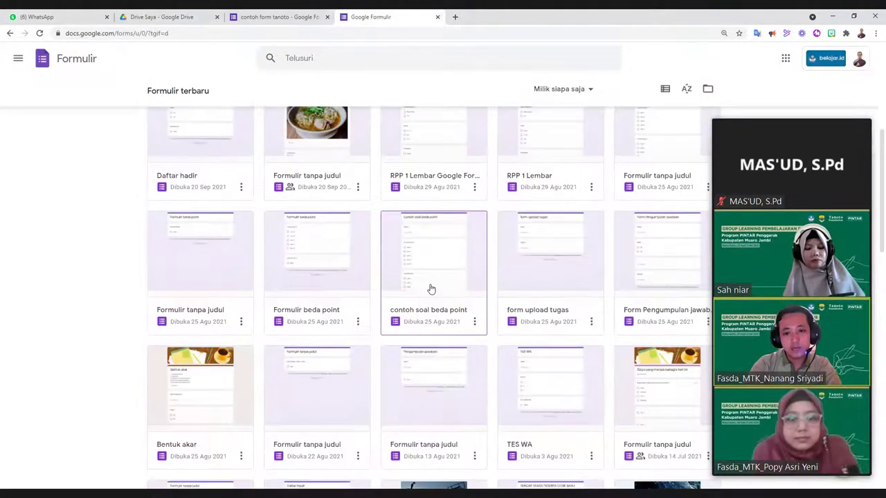
scroll(450, 324, "down", 15)
scroll(453, 326, "up", 10)
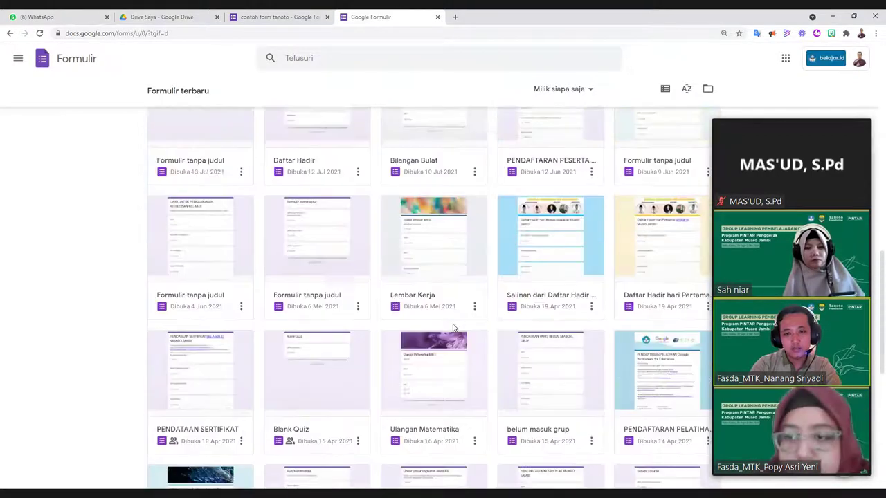
scroll(452, 326, "up", 6)
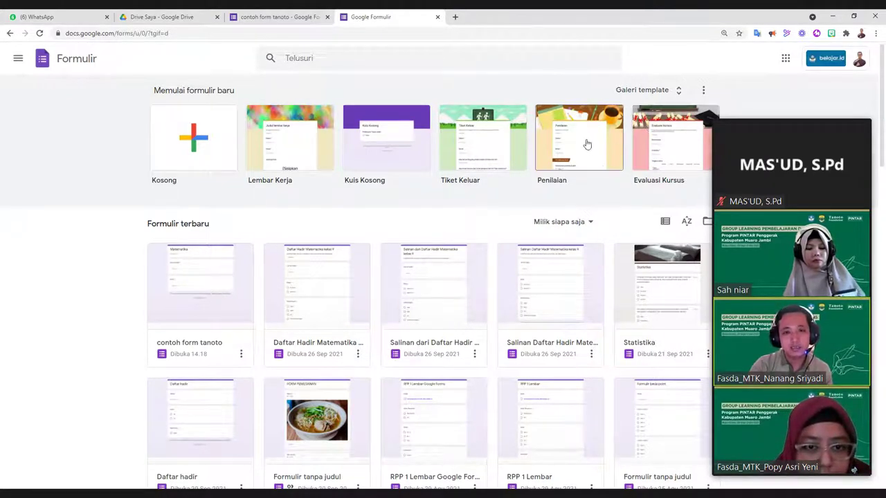
left_click(198, 155)
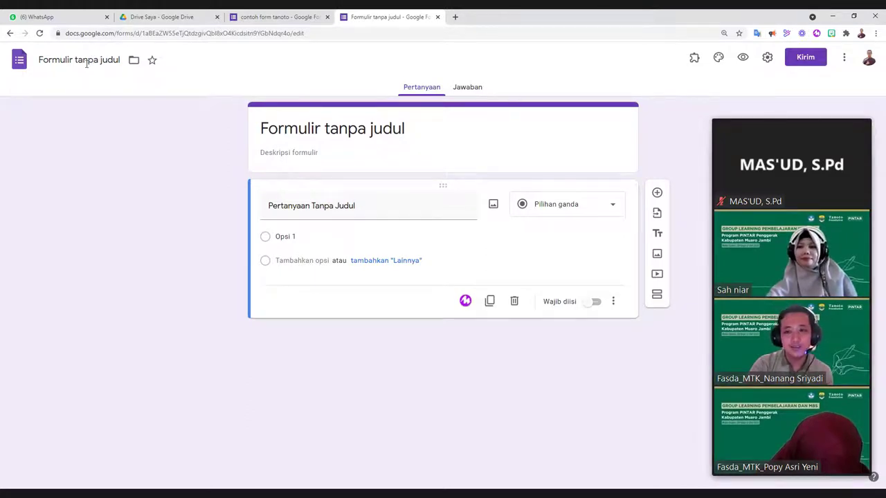
Step: Rename the new form's file as Form Tanoto and apply the same name to the form's title
left_click(79, 60)
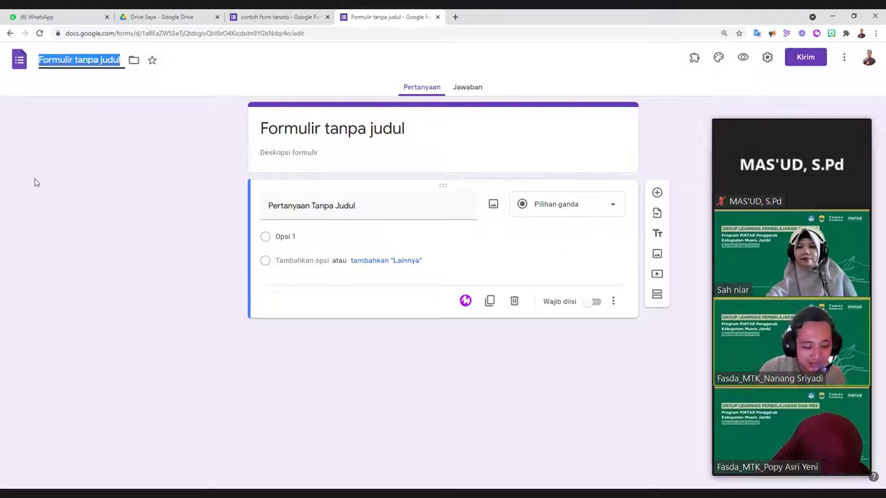
key("BackSpace")
type("Form")
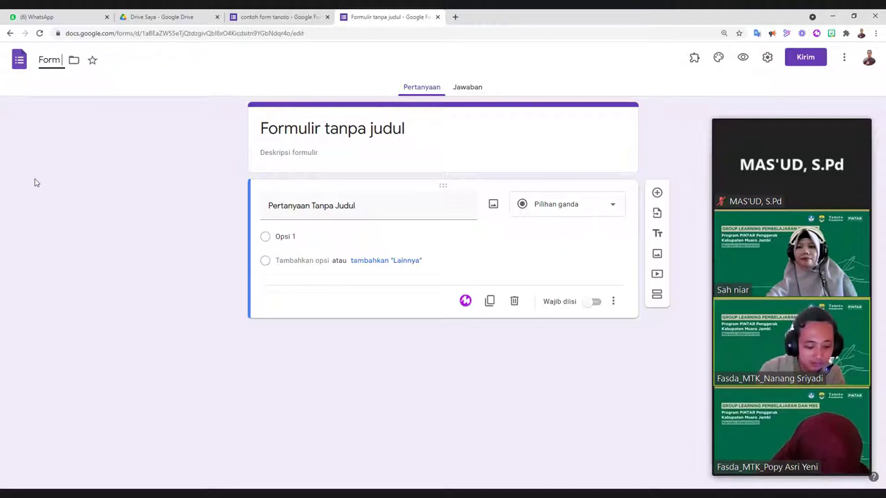
type(" Tanoto")
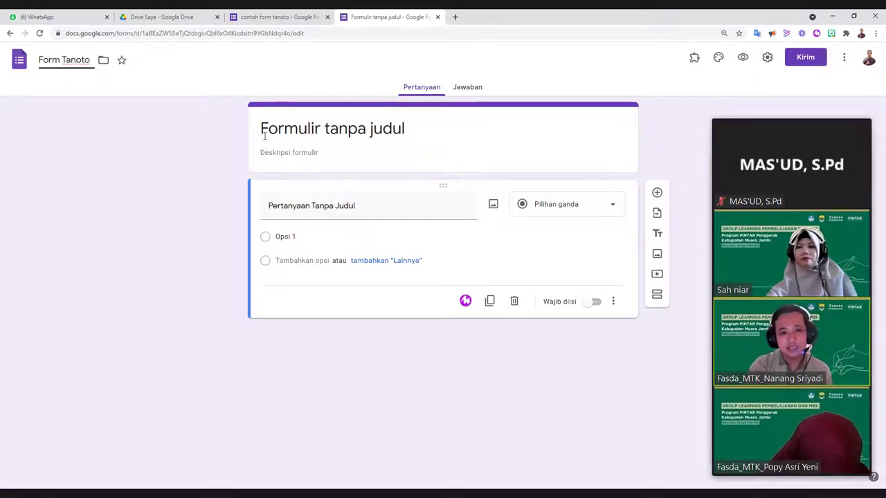
left_click(360, 128)
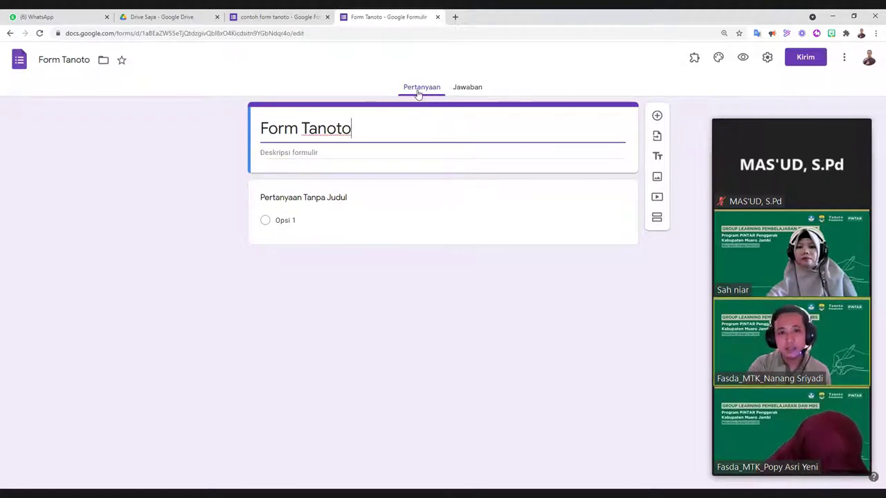
Step: Look at the form's Jawaban page, and title the first question Nama with the type Jawaban singkat
left_click(462, 94)
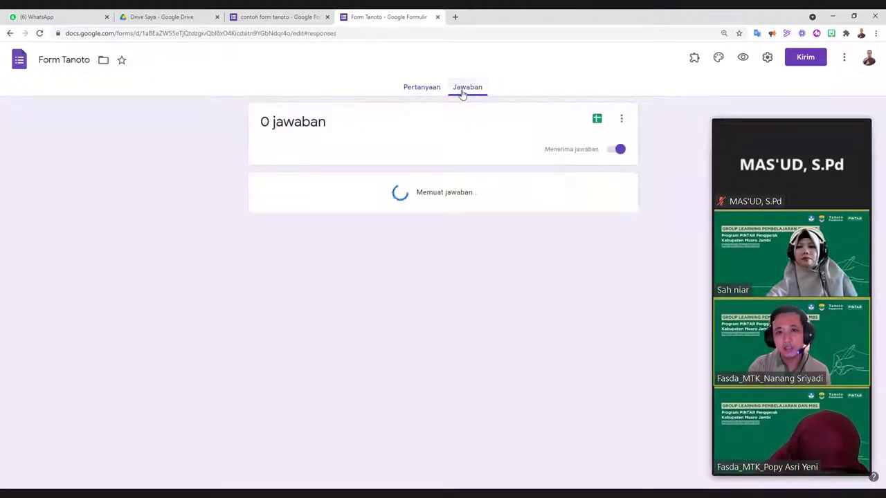
left_click(420, 90)
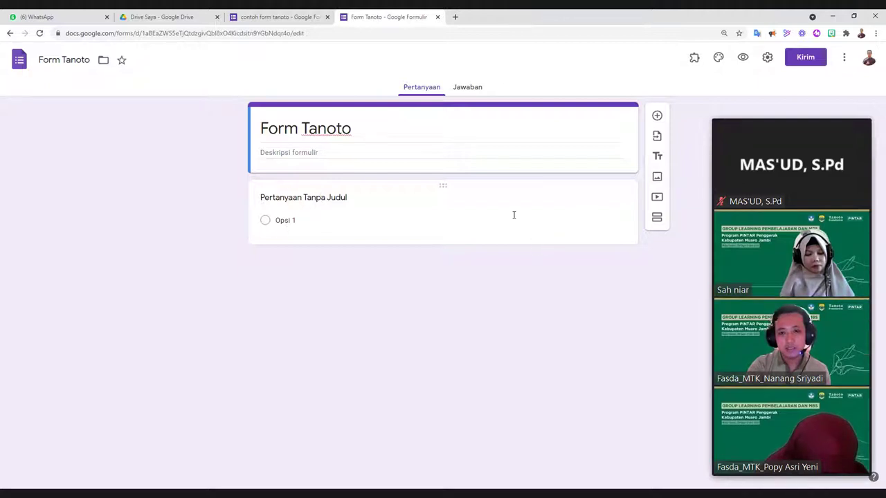
left_click(312, 203)
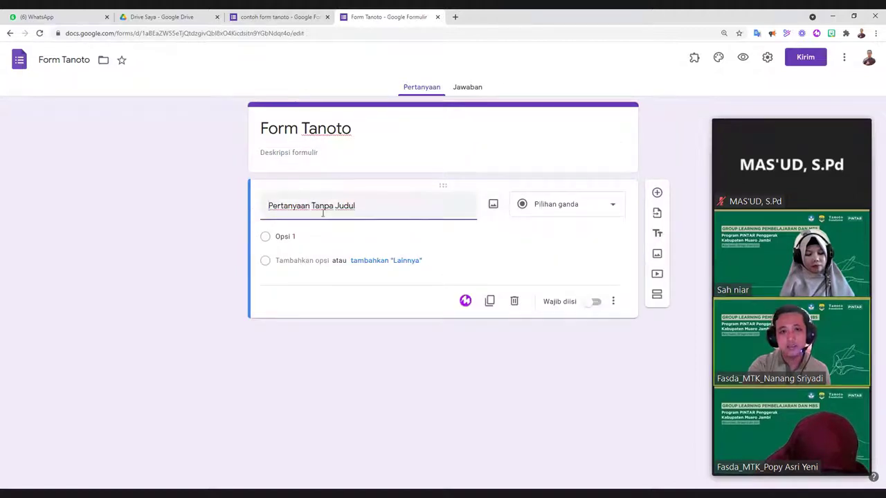
left_click_drag(362, 202, 253, 216)
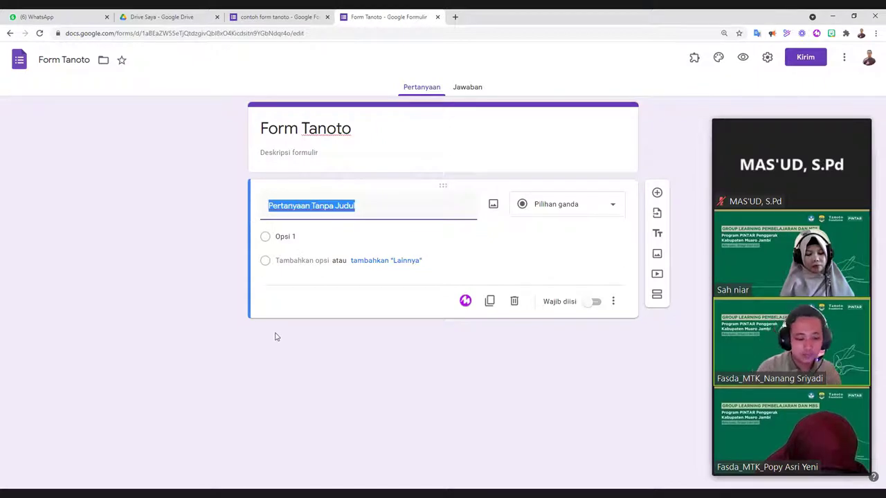
type("Nia")
key("BackSpace")
key("BackSpace")
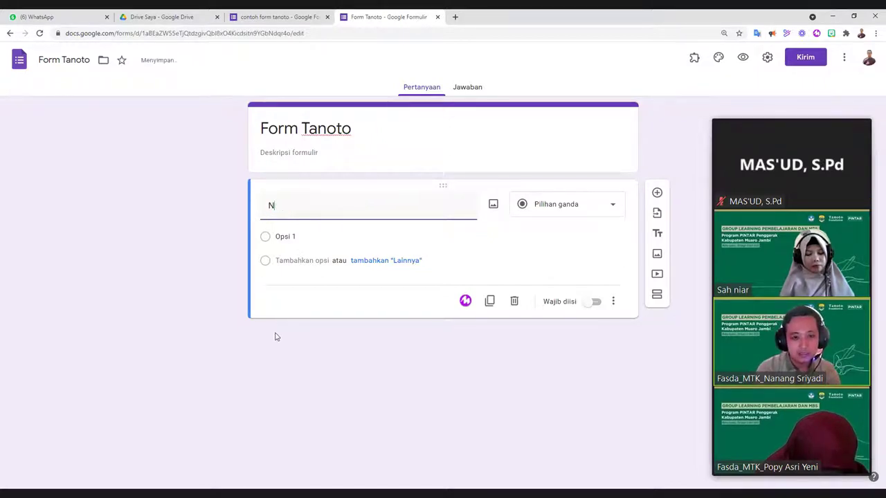
type("ama")
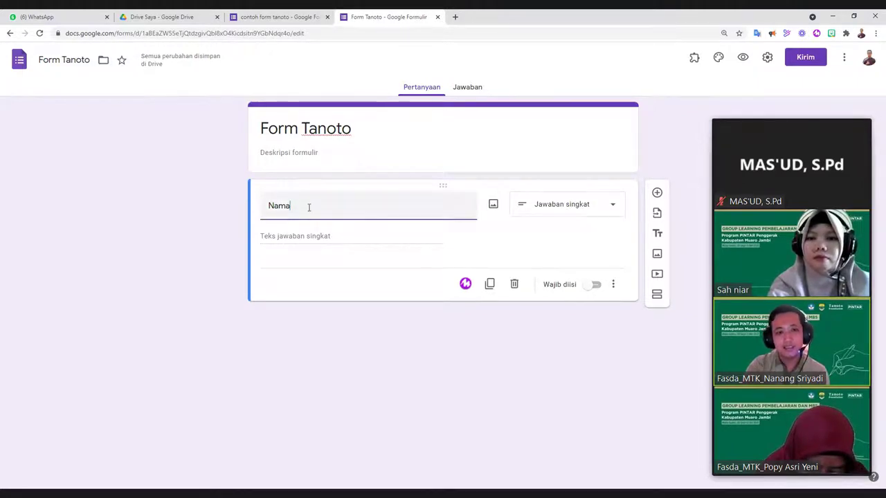
left_click(595, 214)
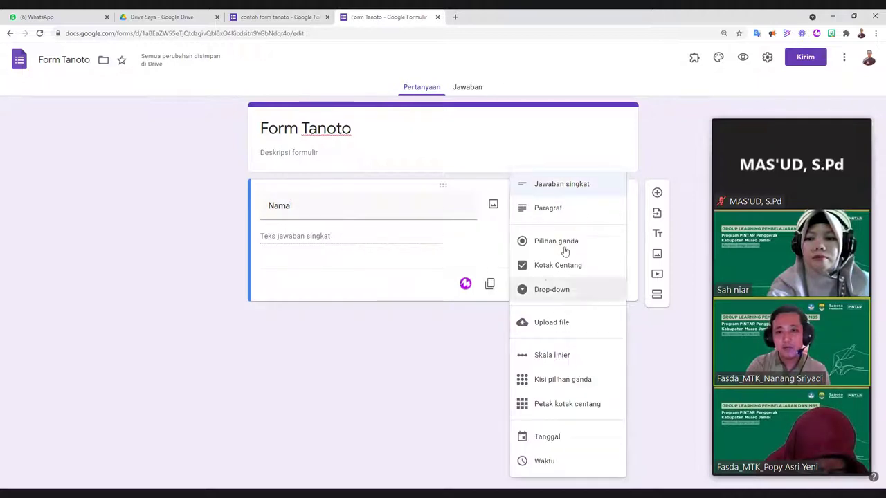
left_click(574, 190)
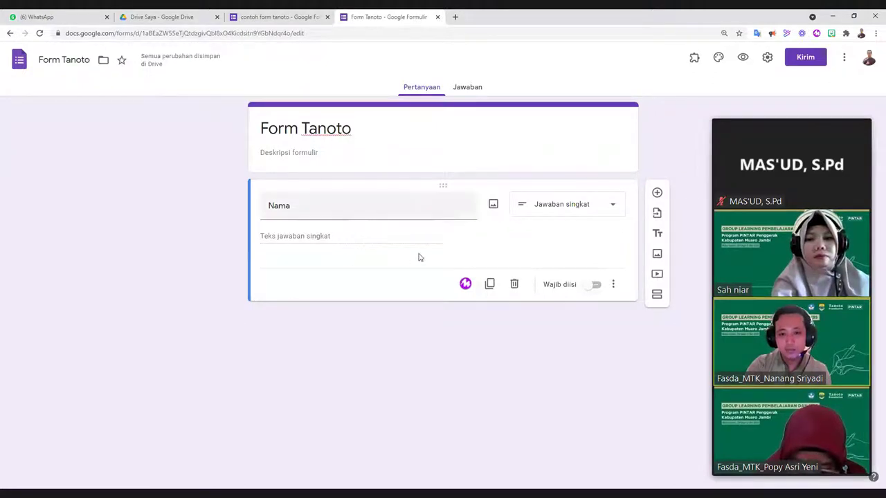
Step: Add a Pilihan ganda question titled Kelas with the options 7, 8 and 9, and insert a new section below it
left_click(656, 194)
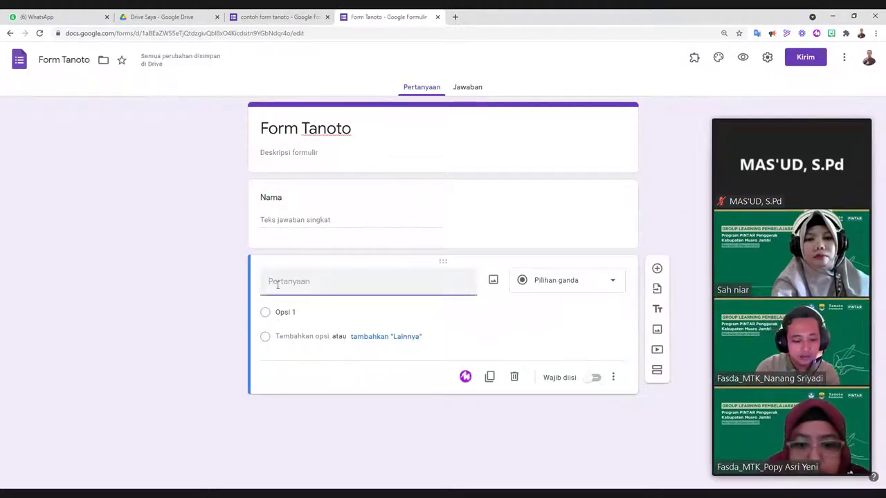
type("Kelas")
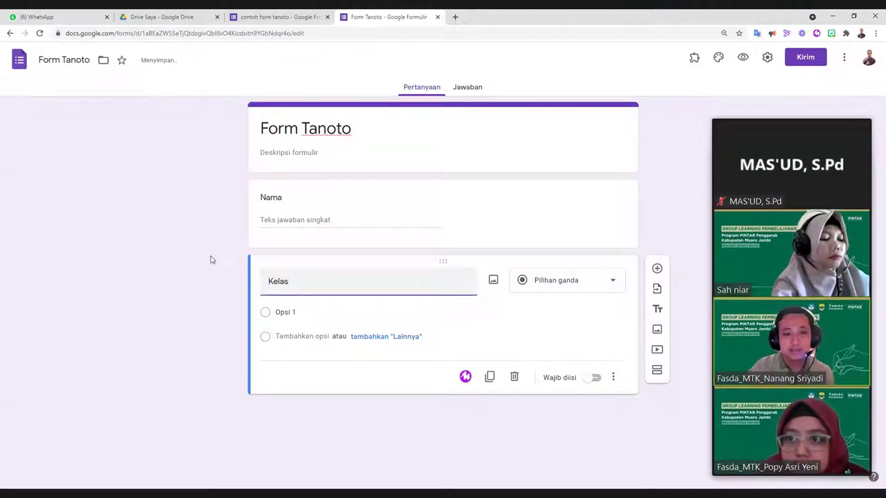
left_click(588, 290)
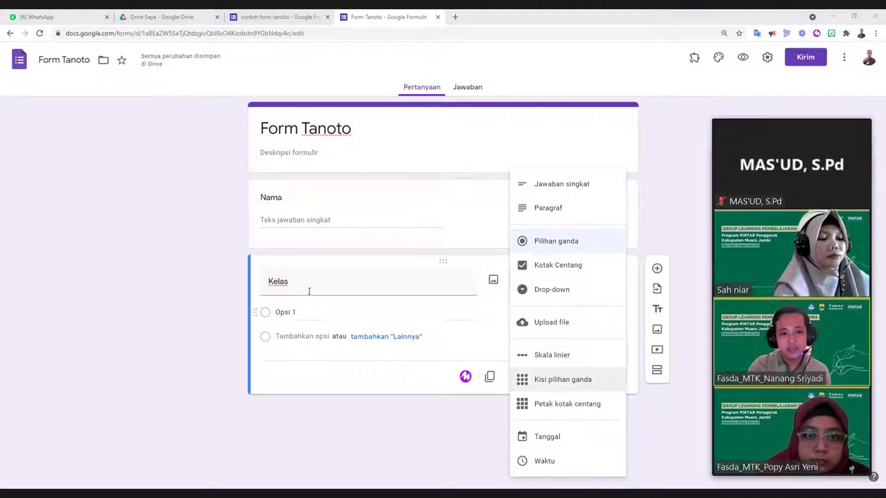
left_click(298, 314)
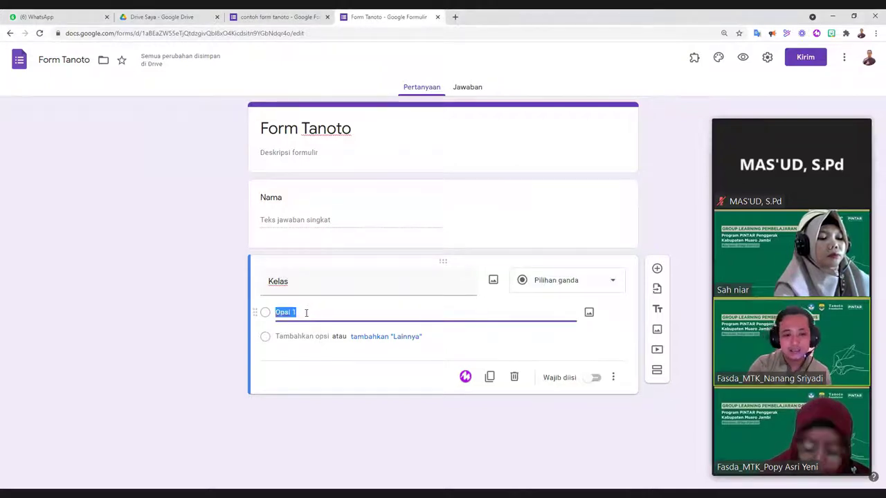
type("7")
left_click(553, 281)
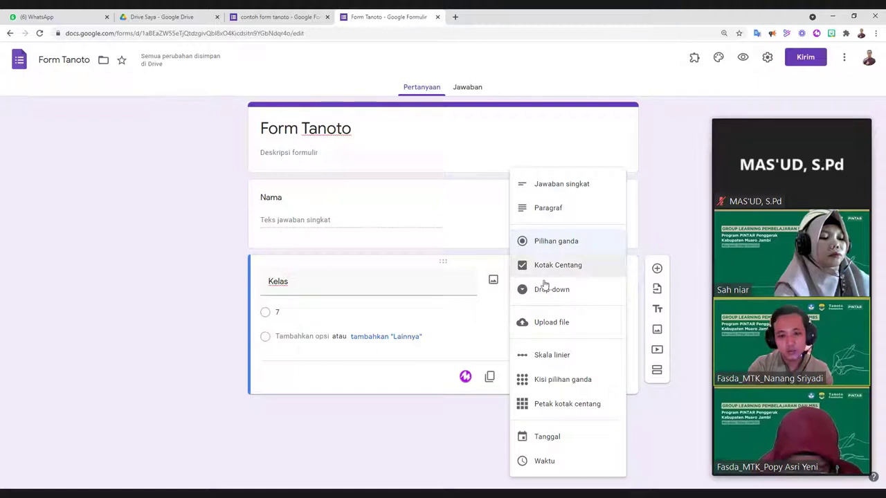
left_click(294, 337)
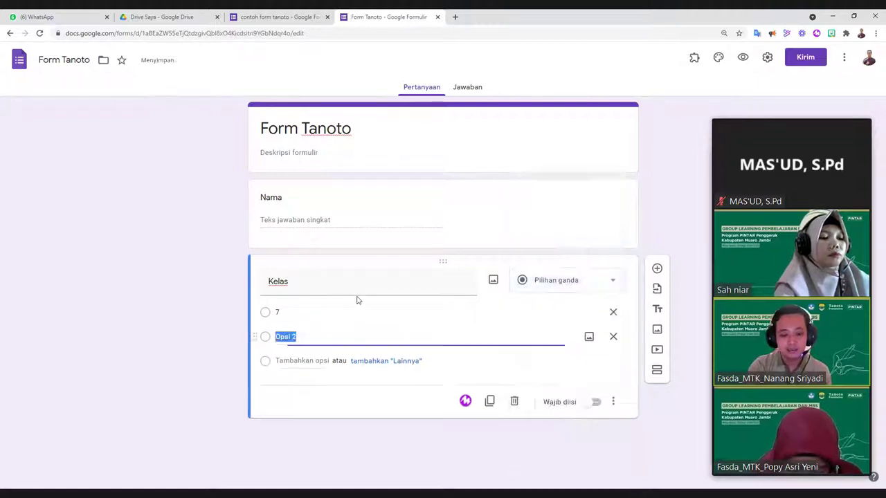
type("8")
left_click(305, 360)
type("9")
left_click(302, 394)
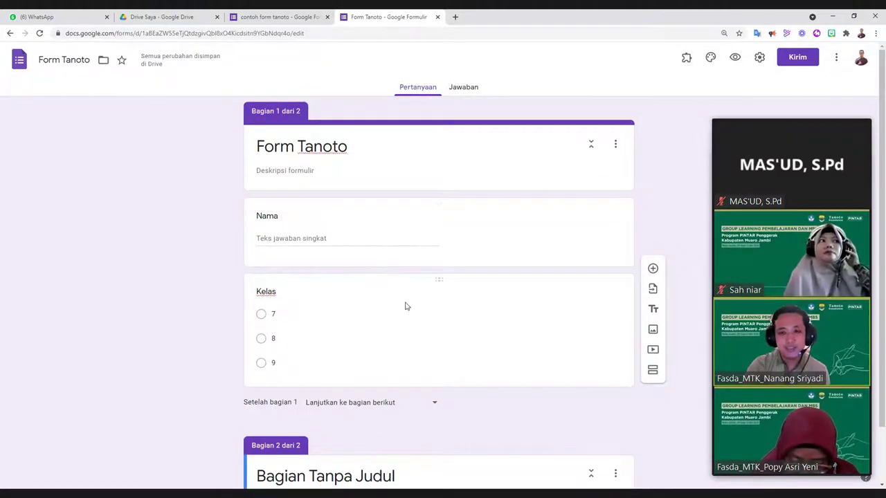
Step: Title the second section Soal and give it the description "kerjakan soal dibwaha ini dengan benar"
scroll(421, 411, "down", 1)
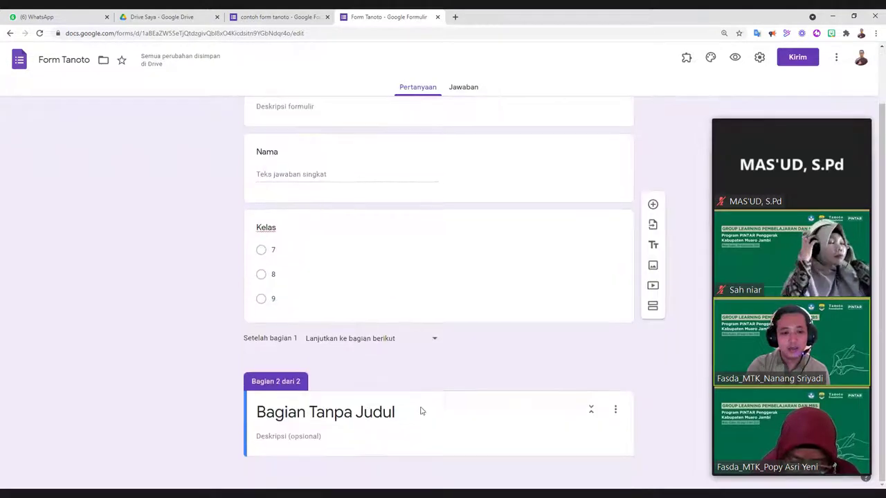
left_click(288, 415)
left_click_drag(398, 413, 232, 405)
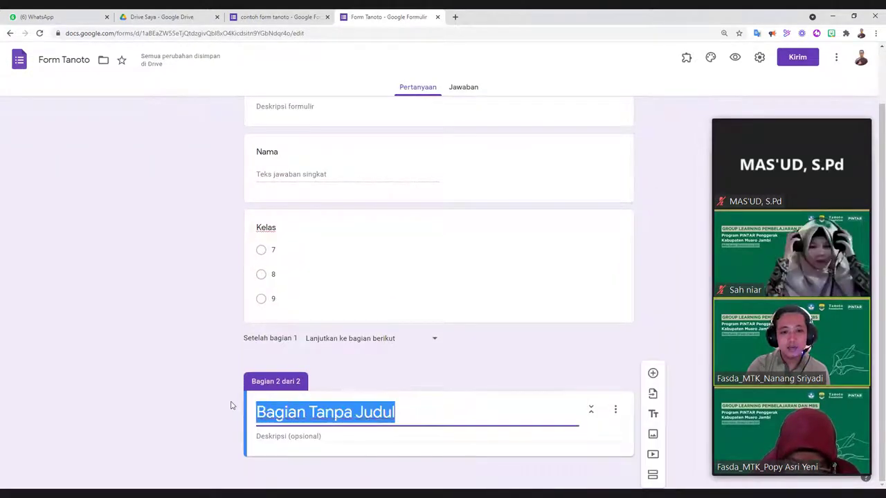
type("Soal")
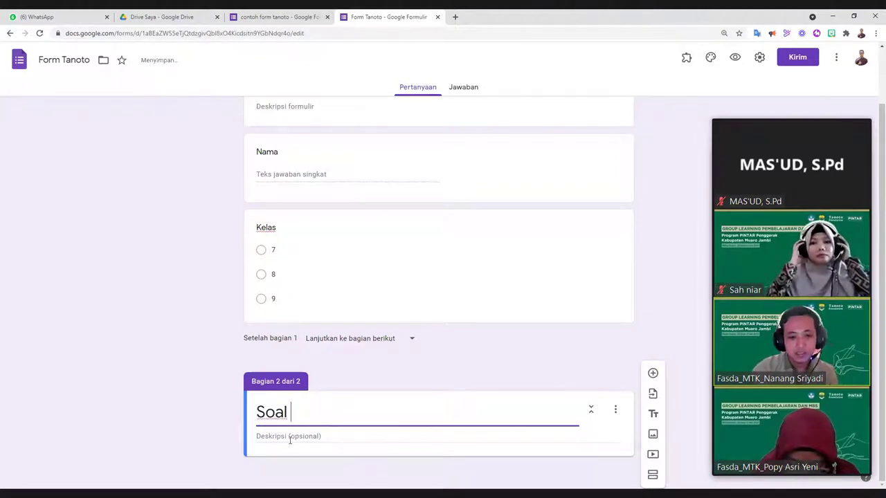
left_click(289, 437)
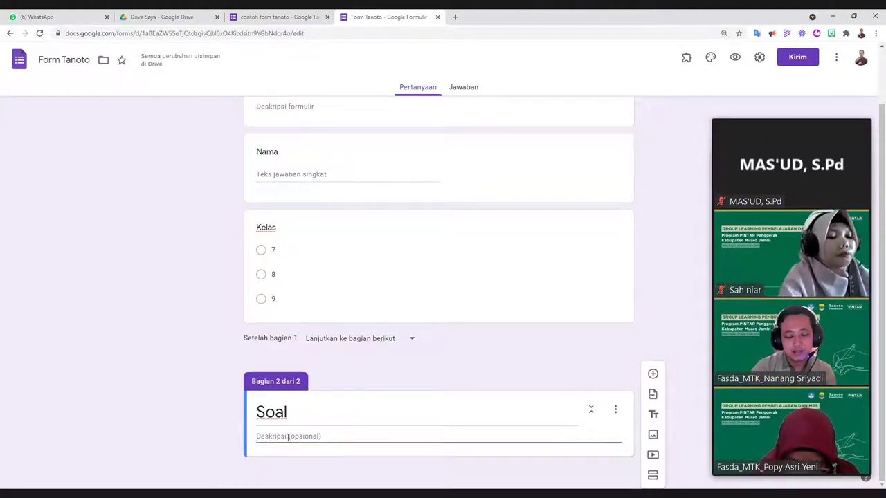
type("kerjakan ")
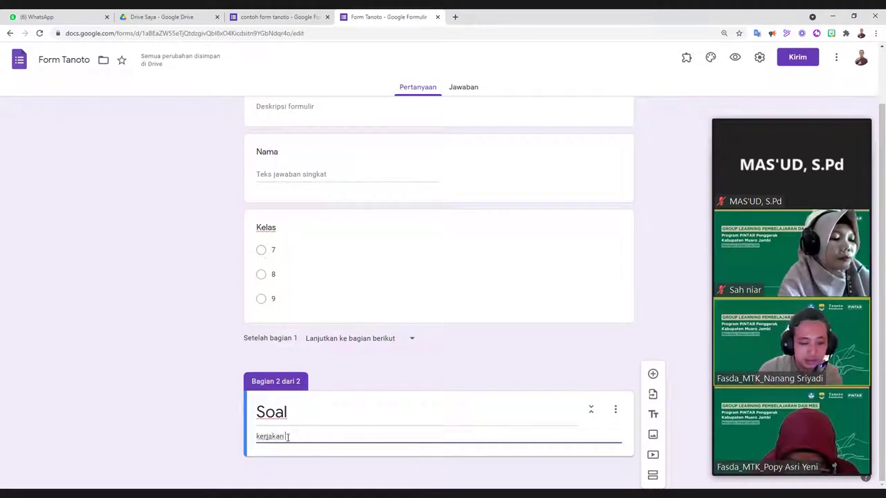
type("soal dibwaha ini dengan benar")
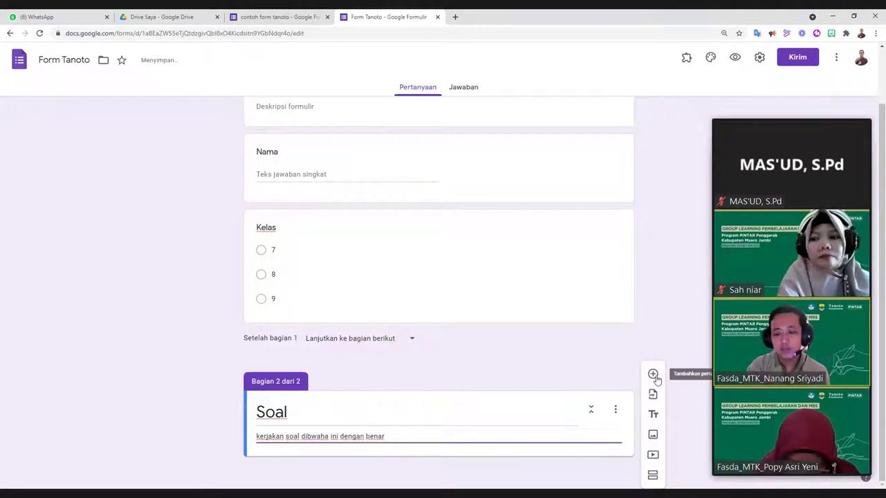
Step: Add a question to the Soal section with the text "1+5x2="
left_click(653, 375)
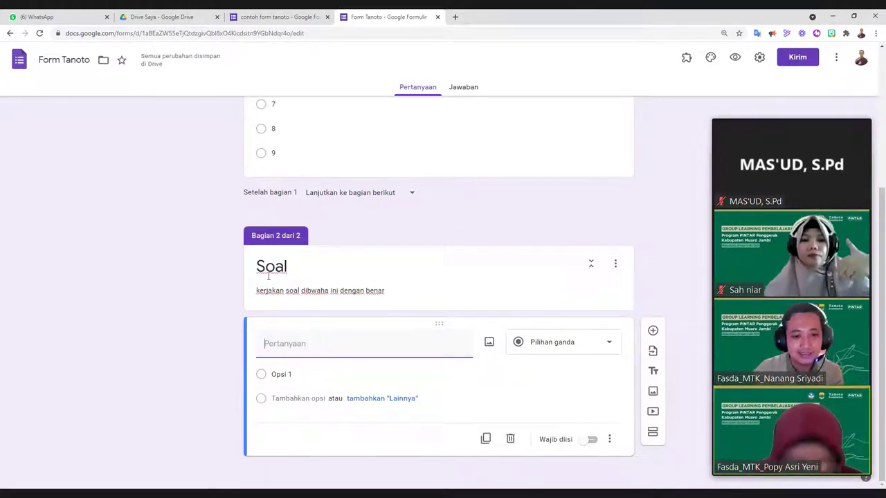
type("6")
key("BackSpace")
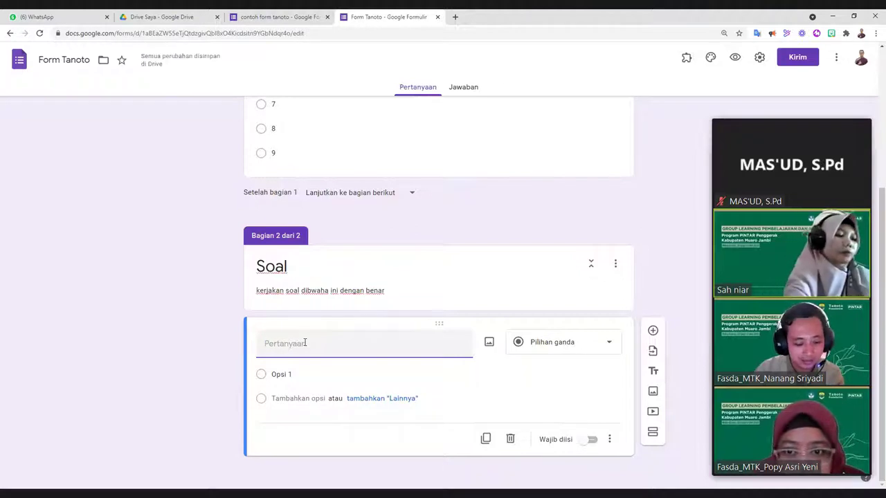
type("1+5x2=")
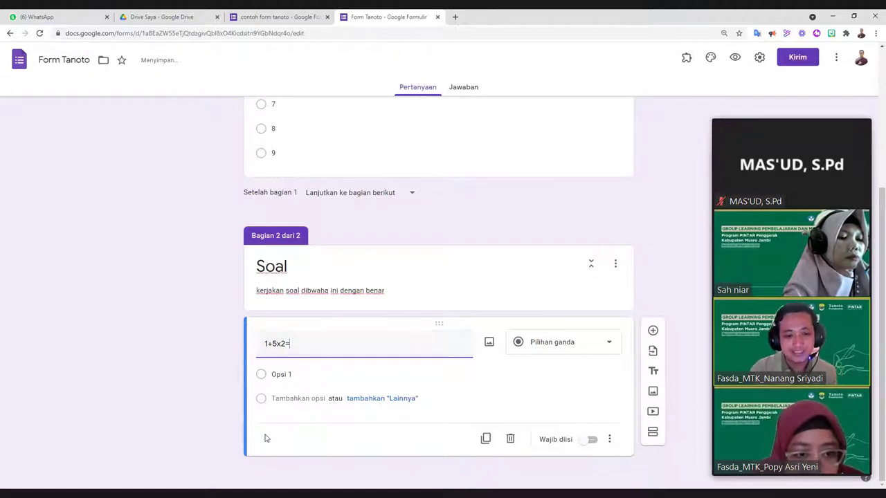
Step: Enter 11, 12, 13 and 14 as the answer options for the 1+5x2= question, keeping its type as Pilihan ganda
left_click(299, 375)
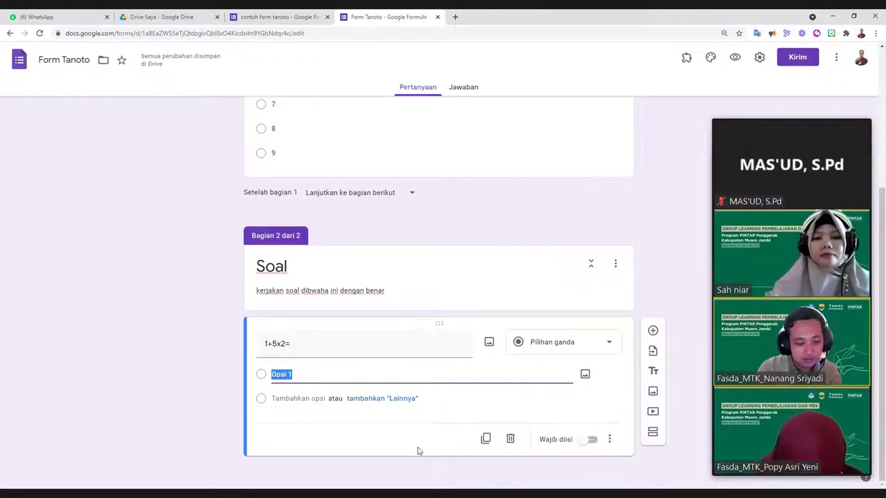
type("11")
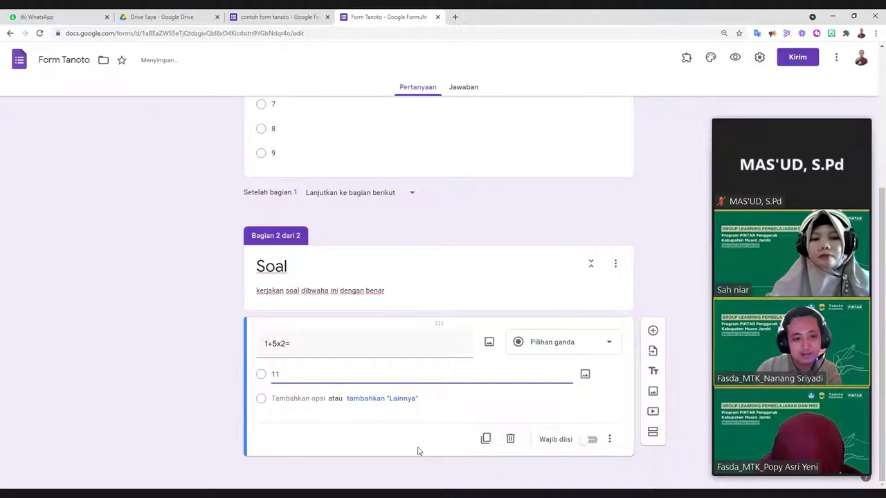
scroll(374, 448, "up", 1)
left_click(309, 440)
type("12")
scroll(360, 432, "down", 1)
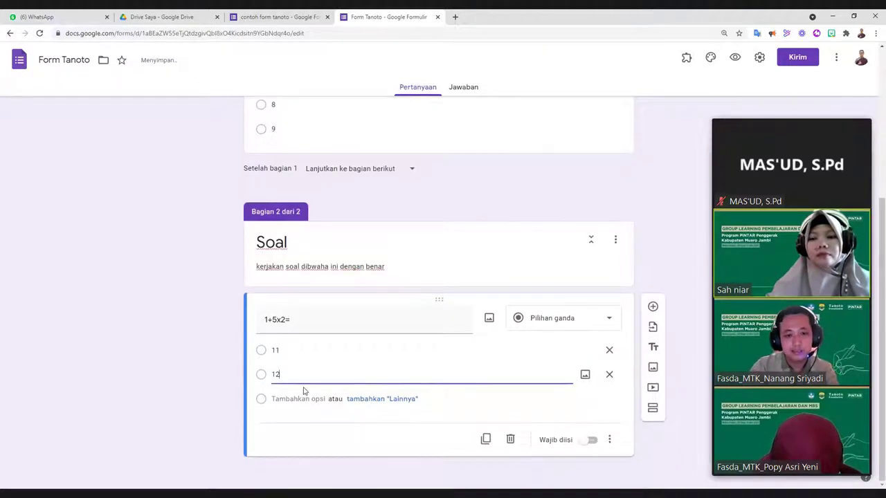
left_click(285, 399)
type("13")
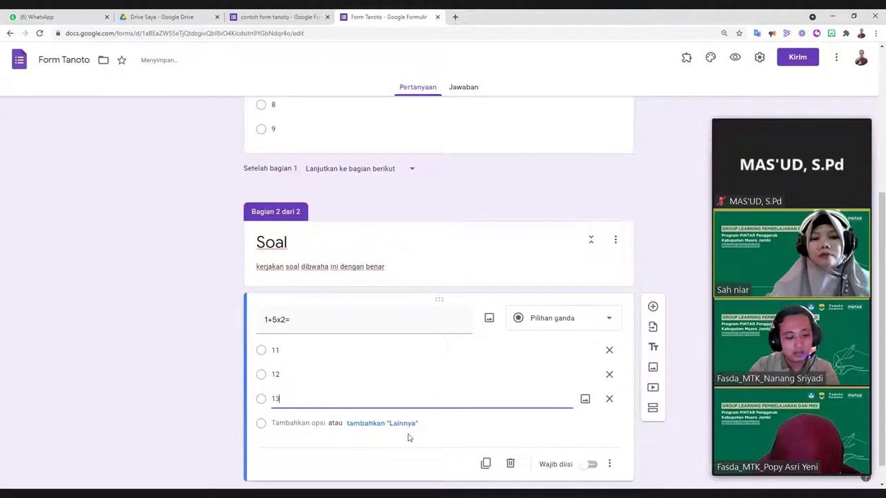
left_click(297, 424)
type("14")
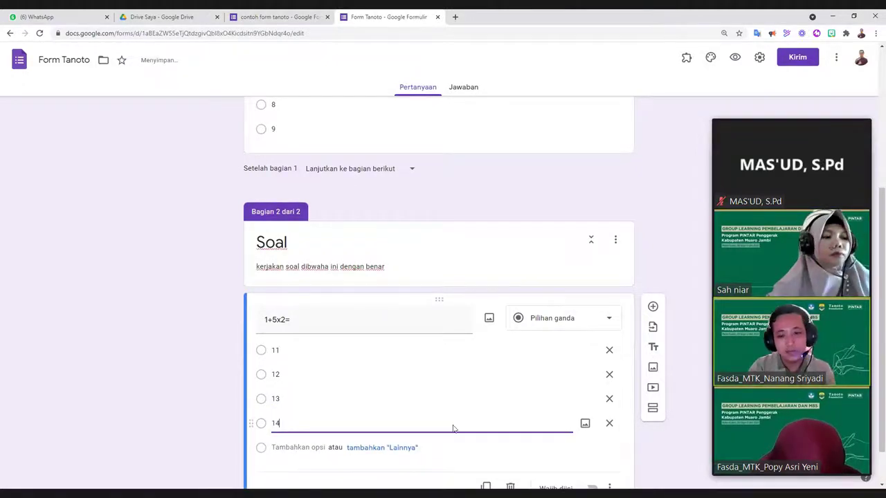
left_click(568, 320)
left_click(556, 242)
scroll(277, 332, "down", 1)
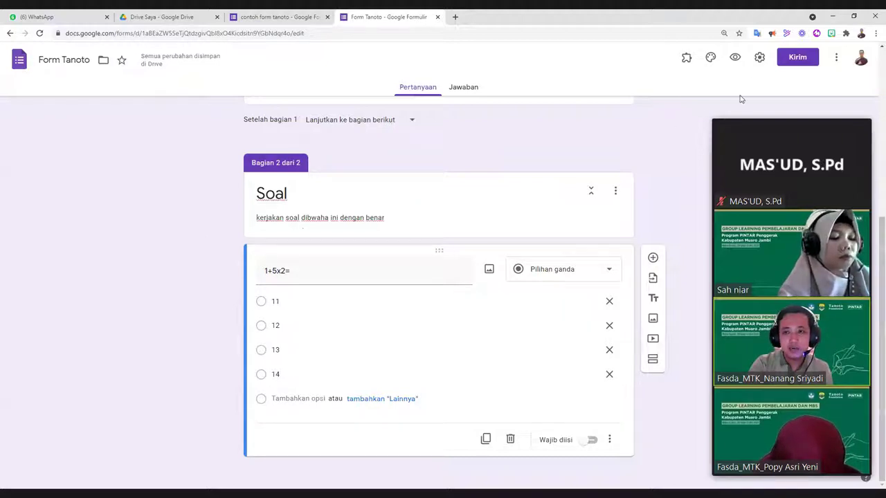
Step: Turn on Jadikan ini sebagai kuis in the form's quiz settings
left_click(759, 58)
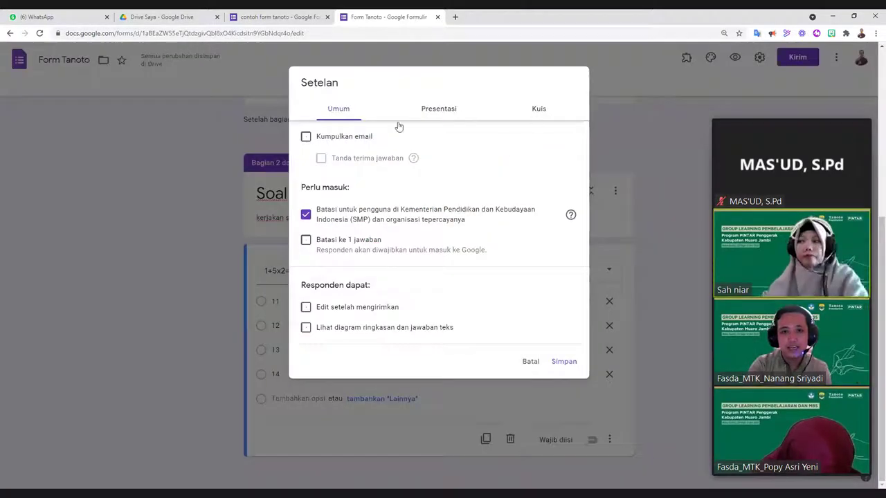
left_click(484, 108)
left_click(537, 111)
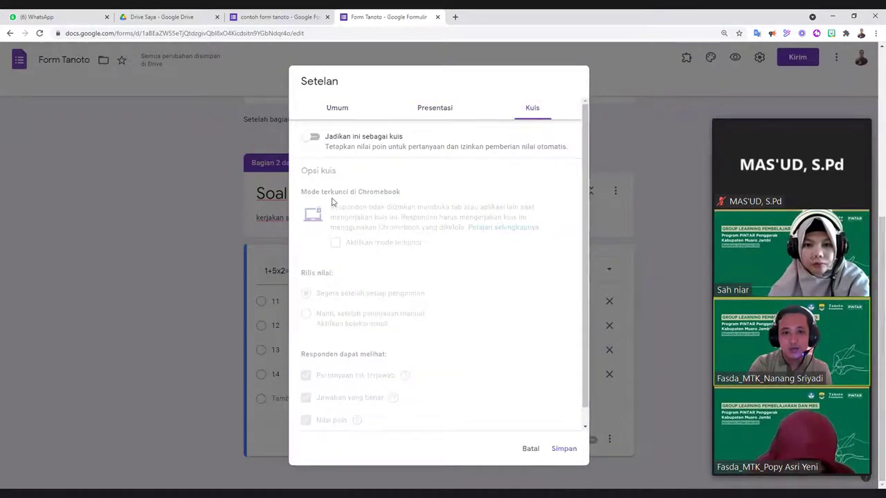
left_click(306, 138)
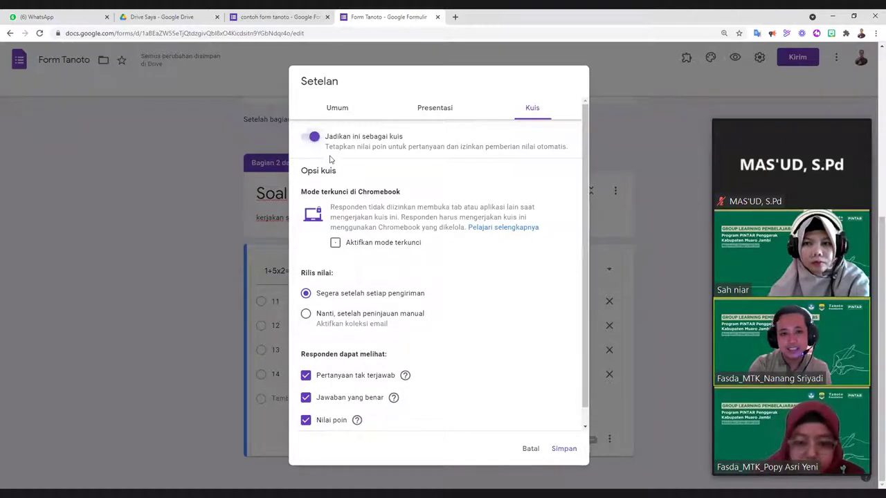
Step: Stop respondents from seeing Pertanyaan tak terjawab and Jawaban yang benar, leaving score release set to Segera setelah setiap pengiriman
scroll(339, 391, "down", 1)
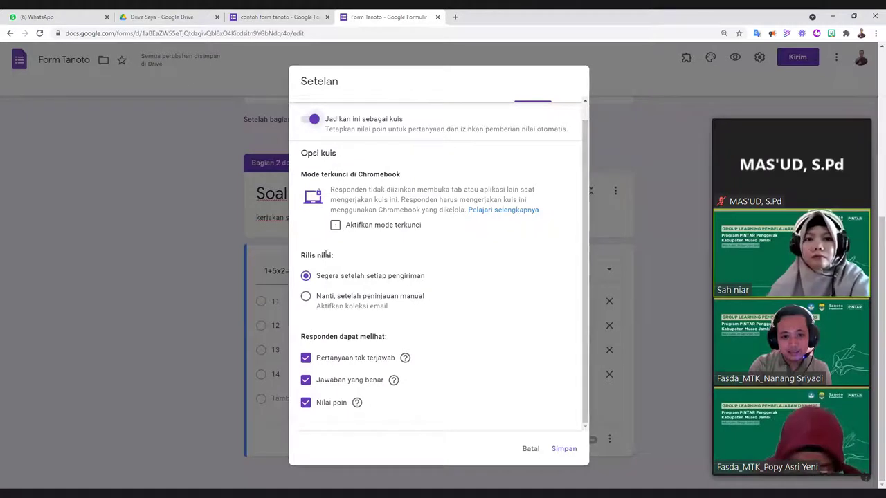
triple_click(317, 255)
left_click_drag(340, 256, 355, 317)
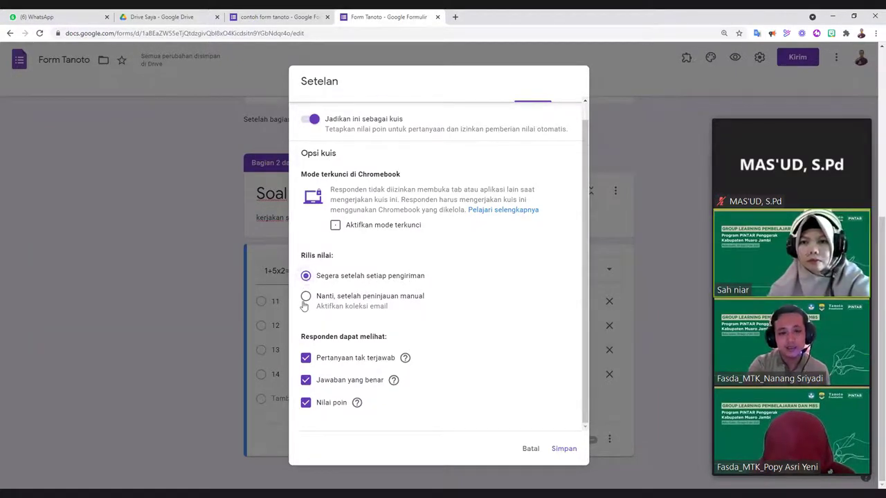
left_click_drag(301, 335, 398, 336)
left_click(398, 336)
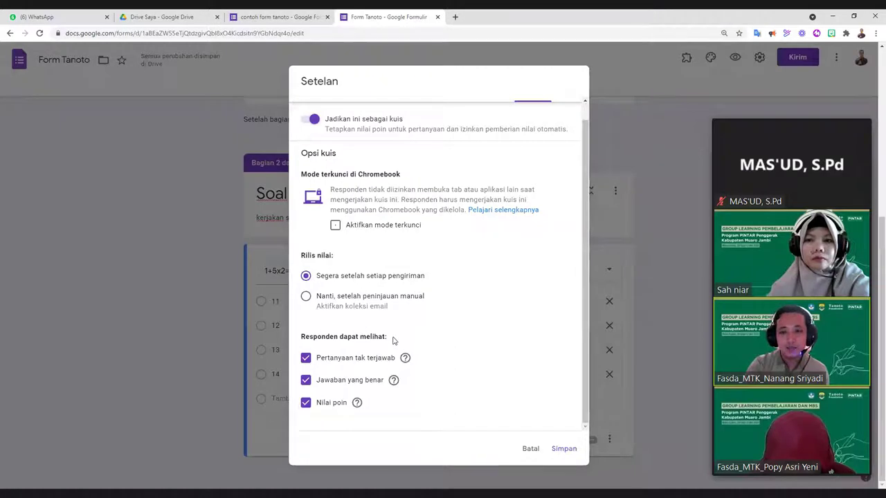
left_click(306, 359)
left_click(305, 358)
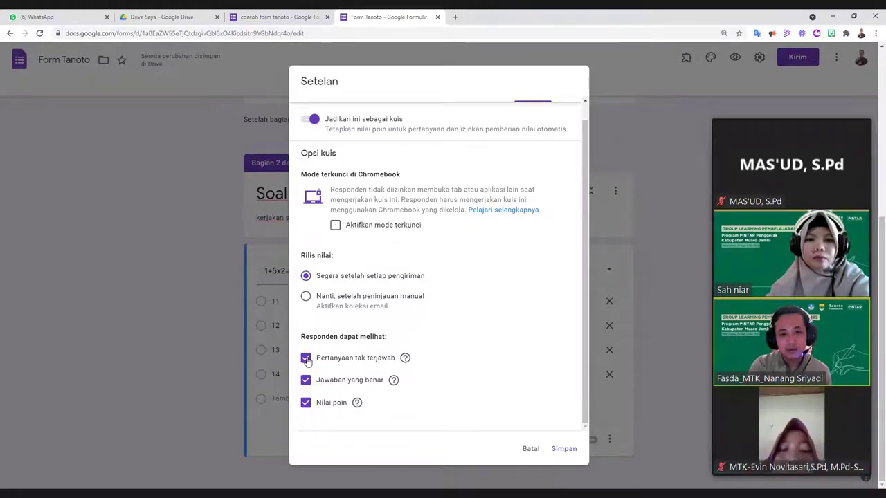
left_click(306, 358)
left_click(306, 380)
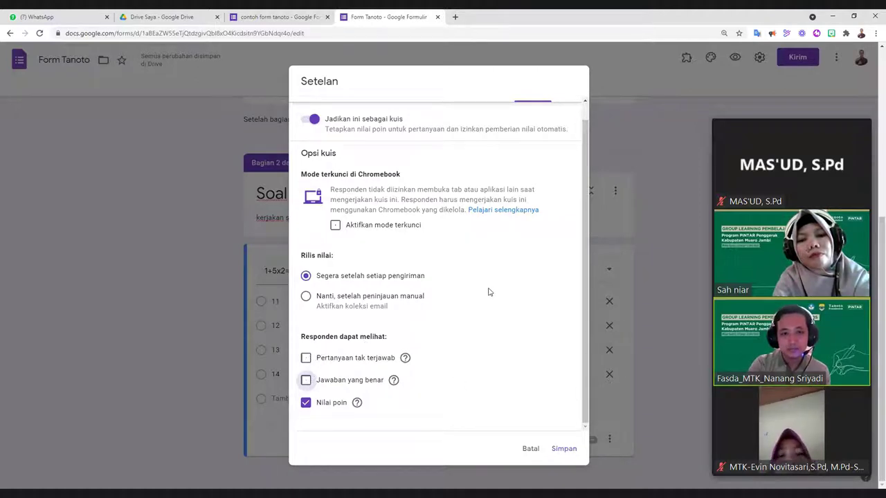
Step: Remove the general sign-in restriction that limits the form to users of Kementerian Pendidikan dan Kebudayaan Indonesia (SMP) and its trusted organisations
scroll(341, 113, "up", 5)
left_click(339, 114)
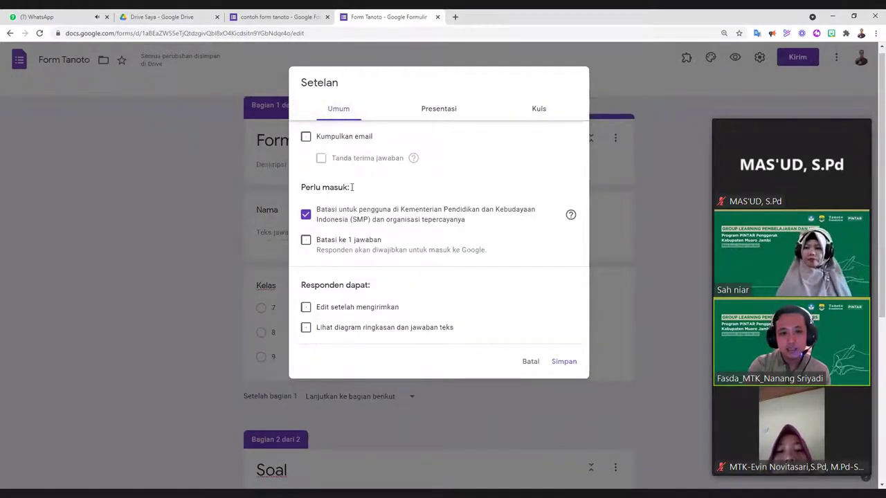
triple_click(395, 192)
left_click(388, 193)
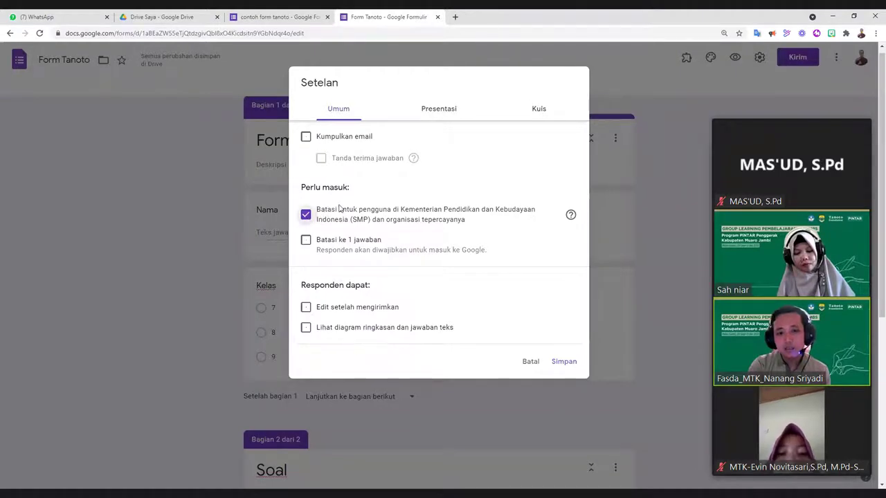
left_click(418, 215)
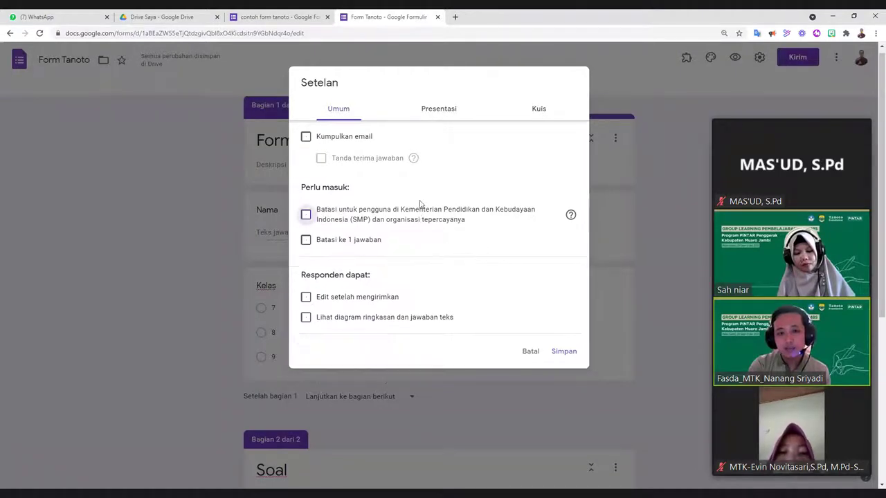
left_click(305, 216)
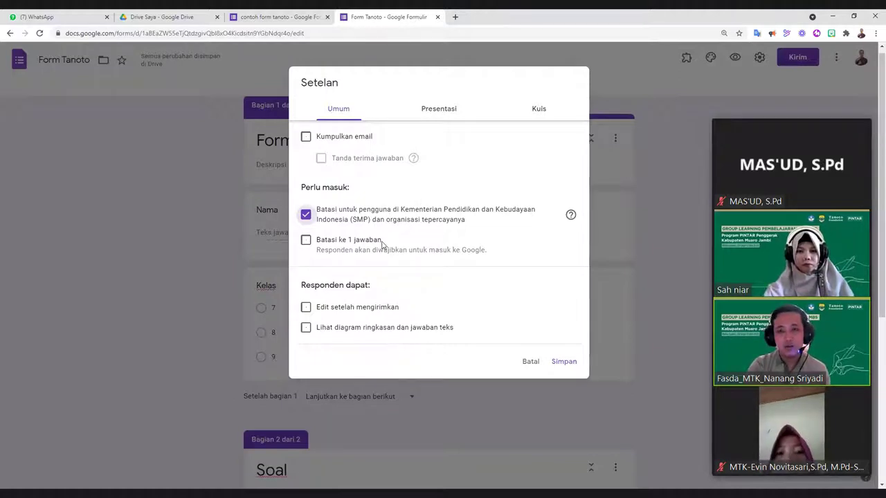
left_click(305, 215)
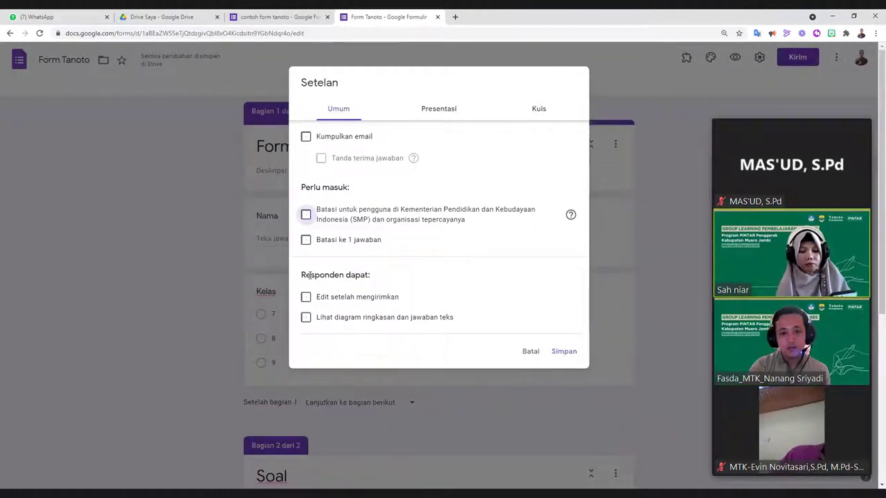
double_click(325, 276)
left_click(350, 285)
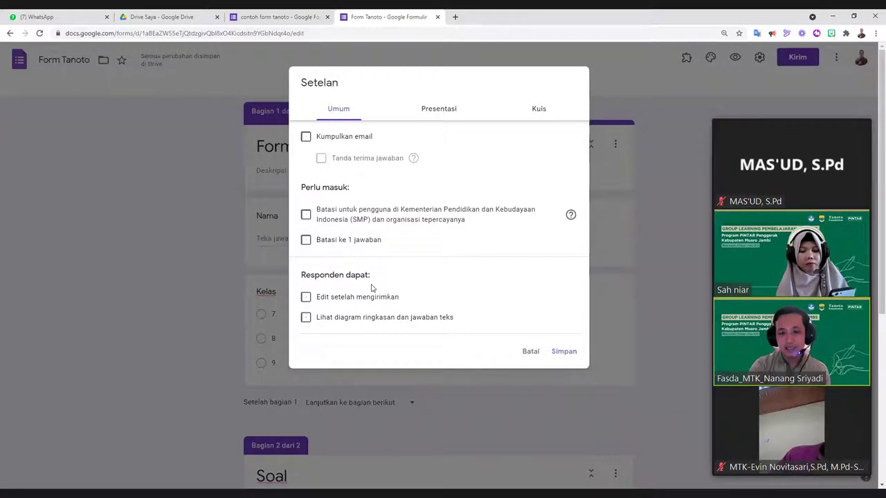
left_click(306, 298)
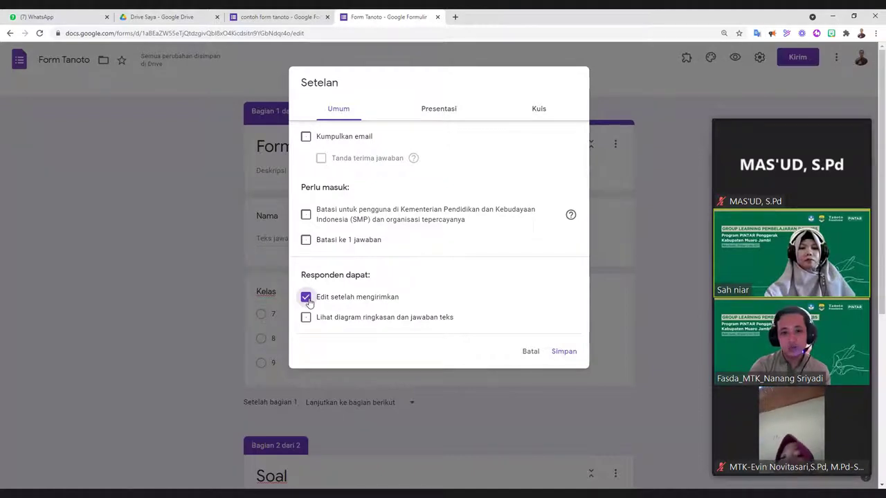
left_click(308, 300)
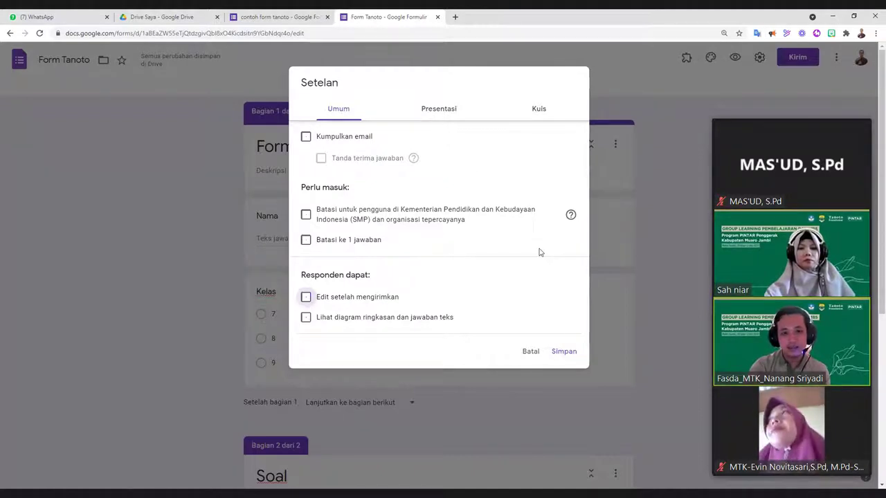
Step: Check the form's quiz settings, save all the settings, and return to the 1+5x2= question
left_click(547, 116)
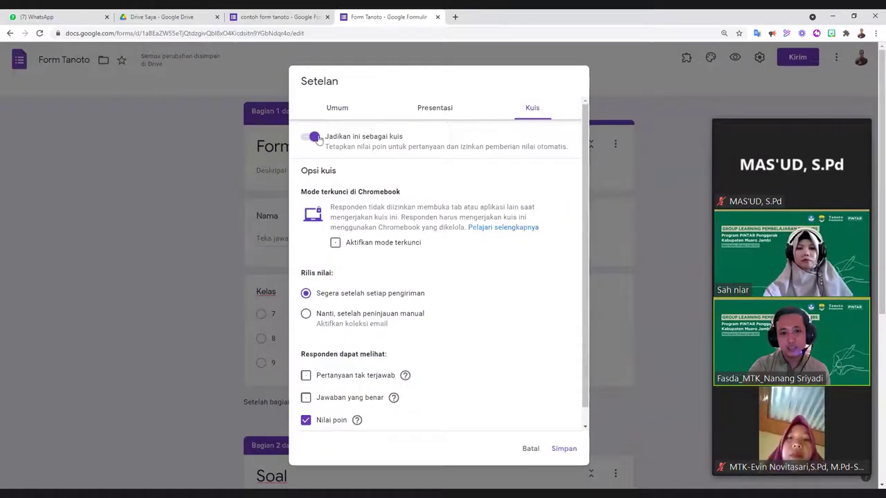
left_click(557, 450)
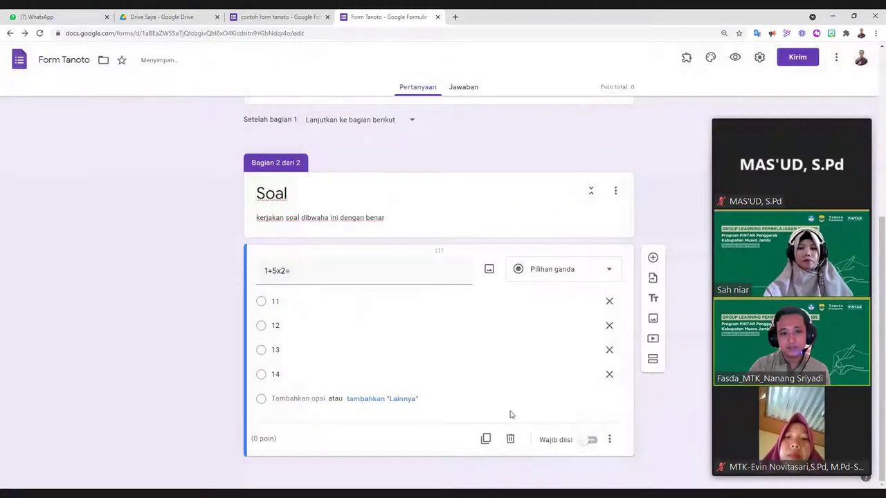
left_click(380, 320)
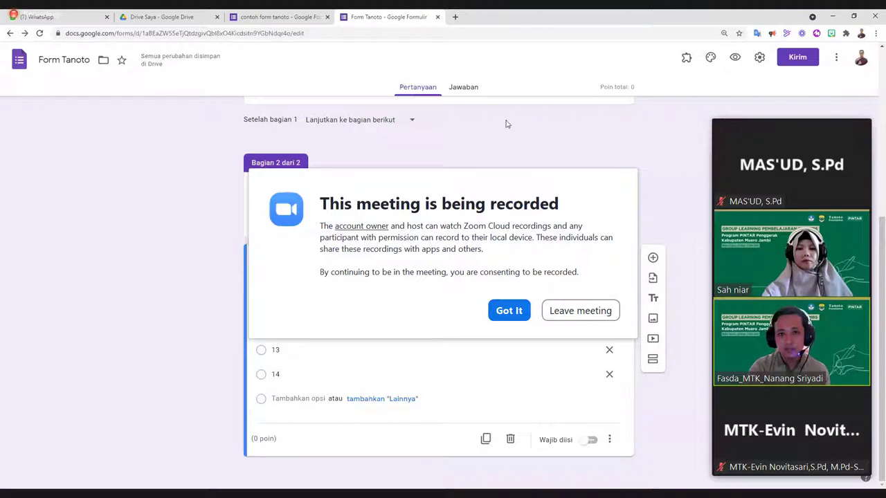
Step: Reopen the form's quiz settings, save them again, and reload the form editor
left_click(759, 57)
left_click(538, 109)
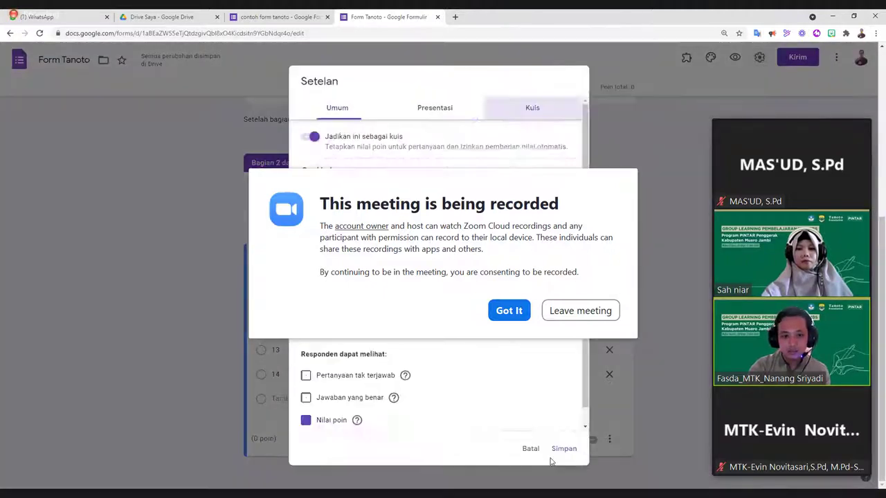
scroll(564, 451, "down", 1)
left_click(564, 449)
scroll(210, 218, "up", 2)
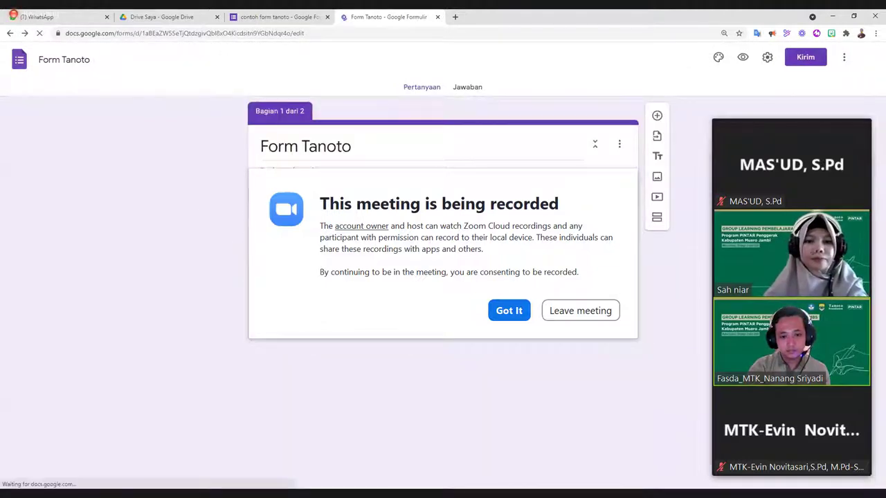
scroll(277, 348, "down", 3)
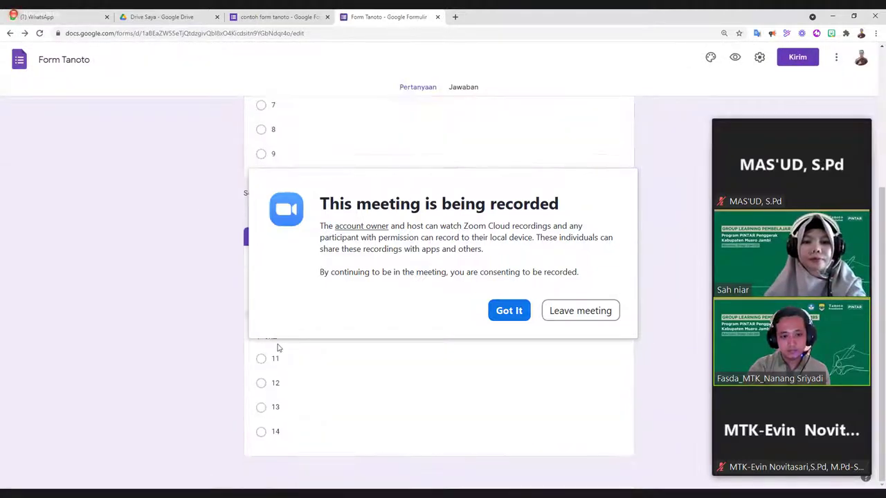
Step: Assign 10 points to the 1+5x2= question in its answer key and finish editing the key
scroll(292, 343, "down", 3)
left_click(294, 342)
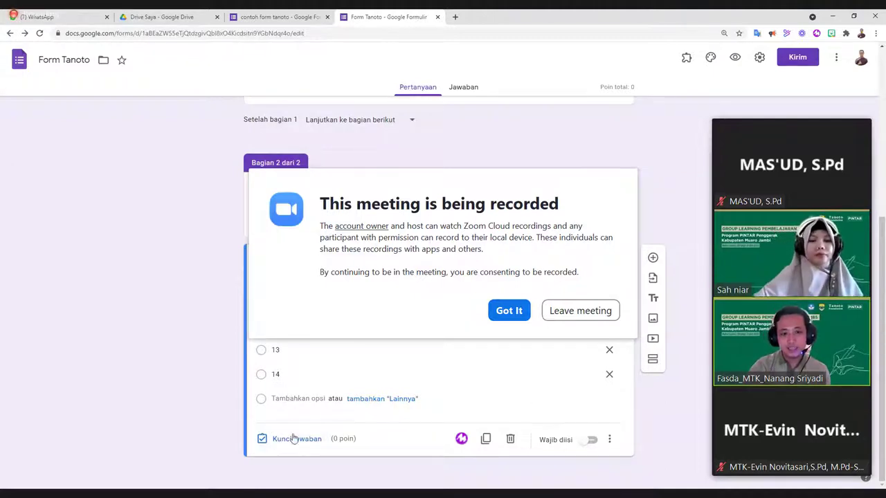
left_click(296, 440)
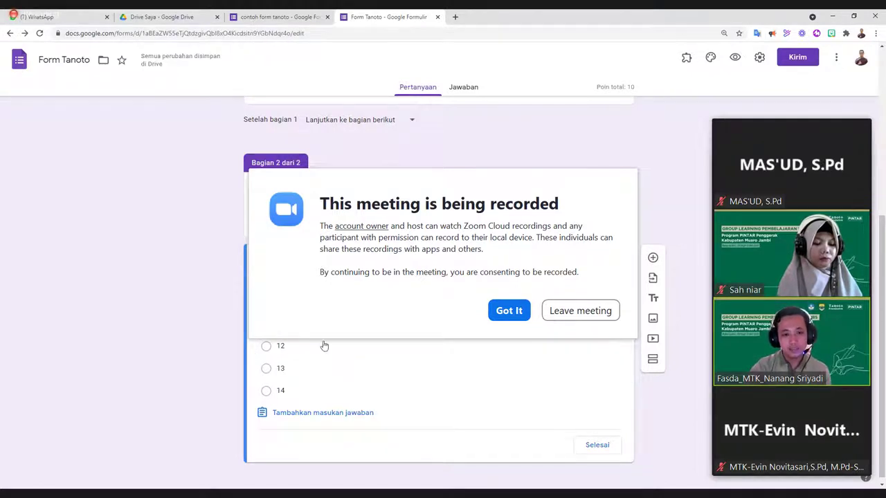
left_click(581, 446)
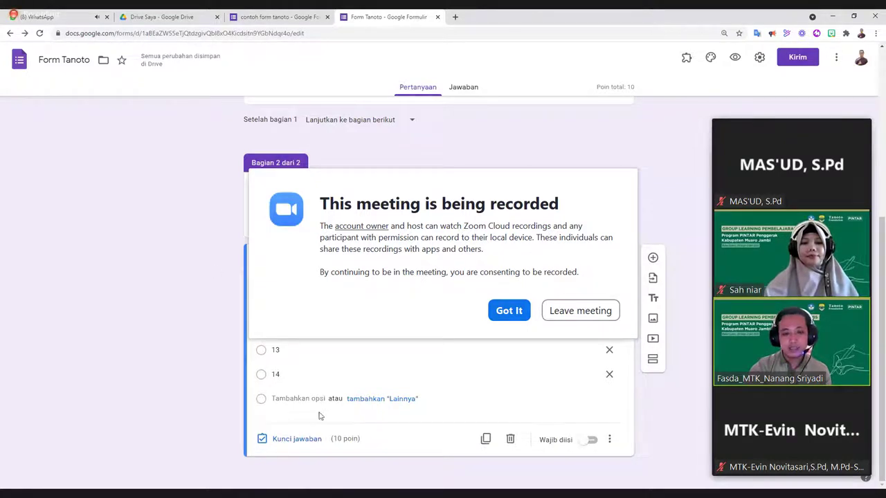
Step: Add a question with the text "2+6:2=" below the 1+5x2= question and set its type to Jawaban singkat
left_click(653, 258)
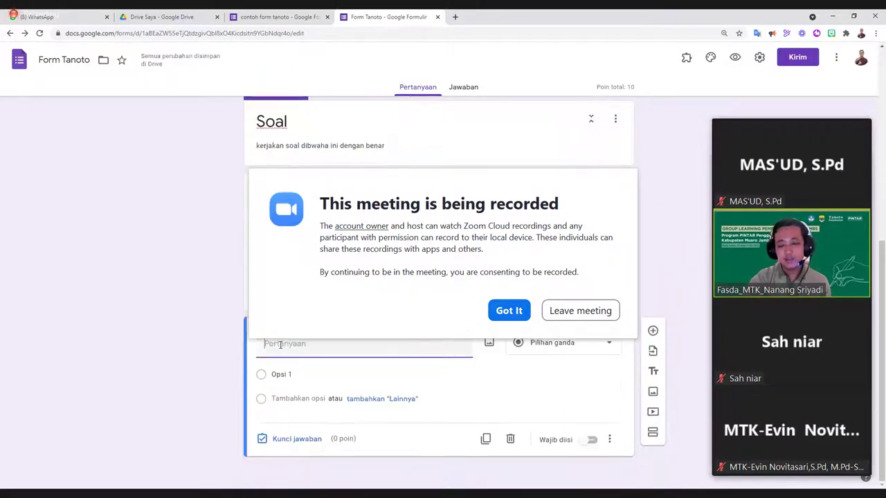
left_click(508, 311)
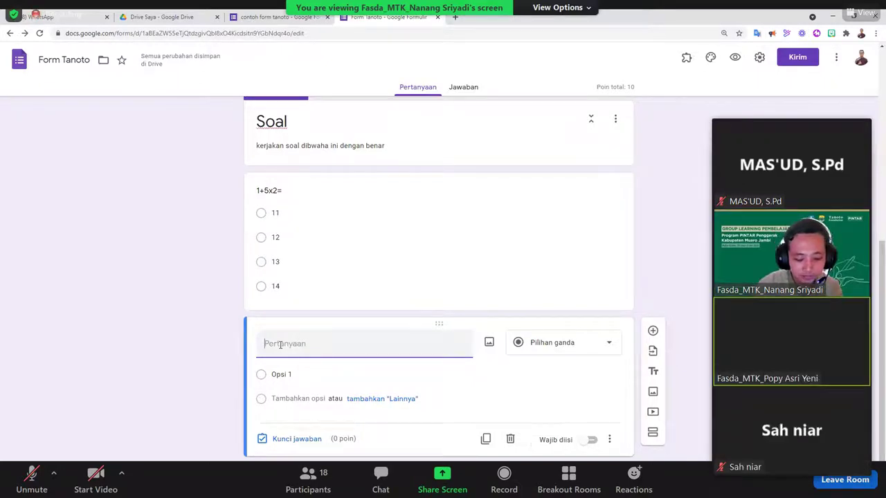
type("1")
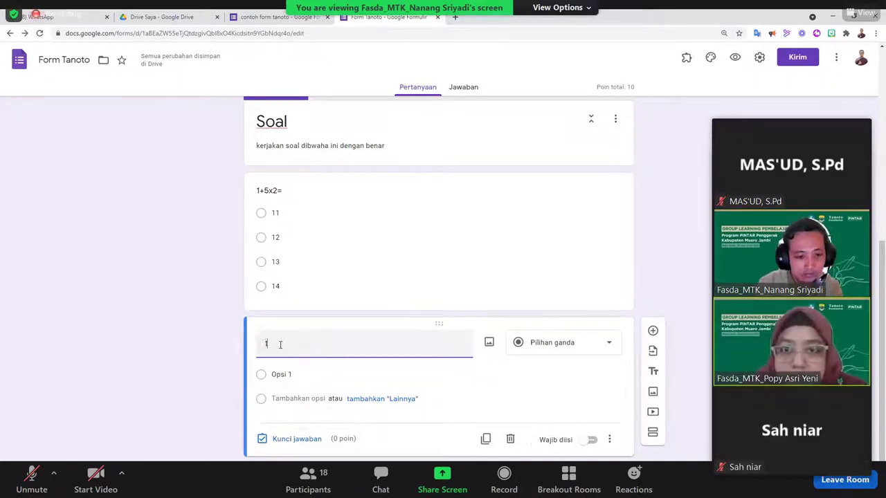
key("BackSpace")
type("2+")
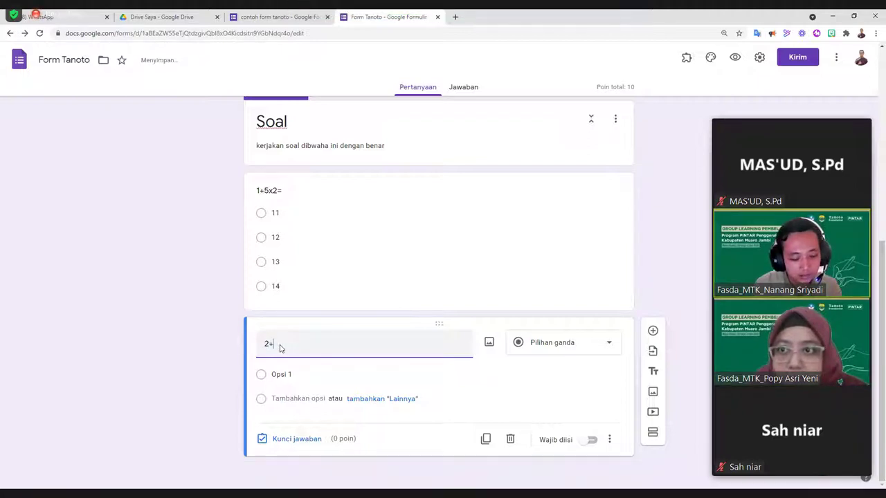
type("6")
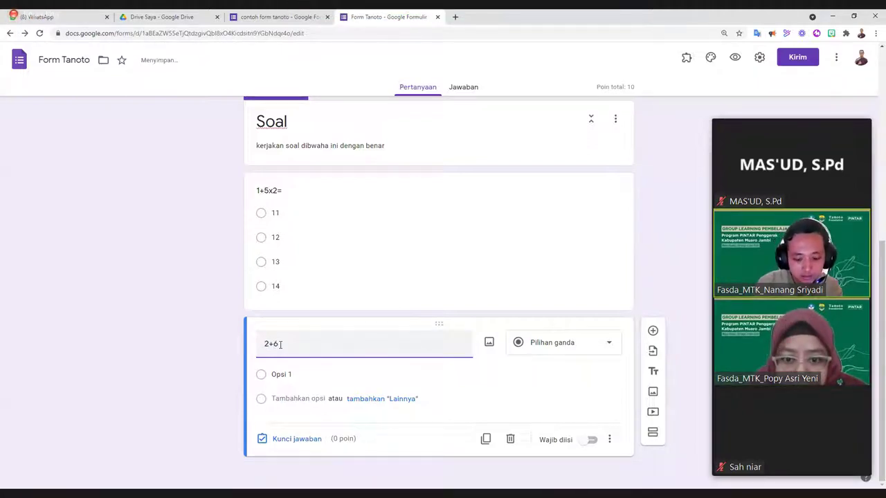
type(":2=")
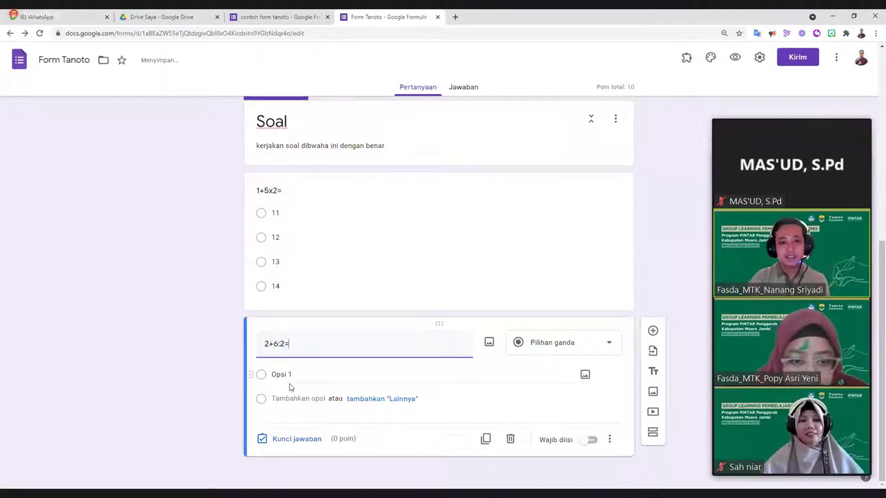
left_click(569, 351)
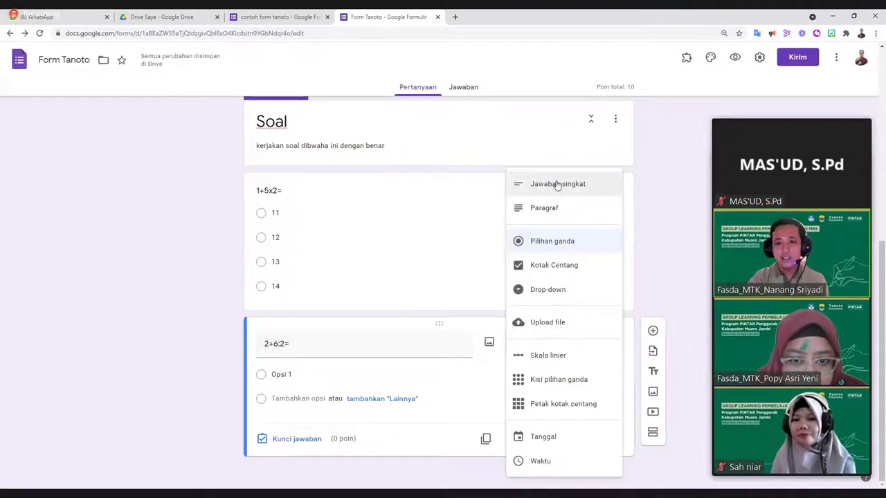
left_click(558, 185)
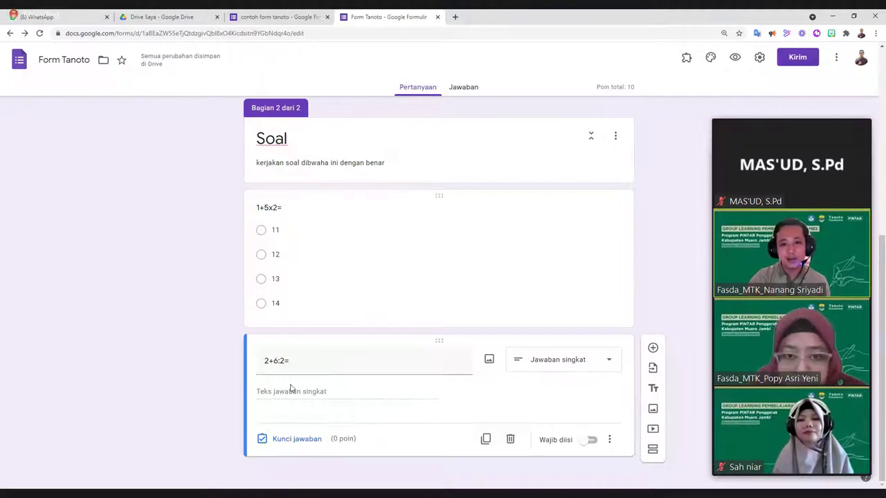
Step: In the answer key of the 2+6:2= question, assign 10 points and add 5 as a correct answer
left_click(297, 440)
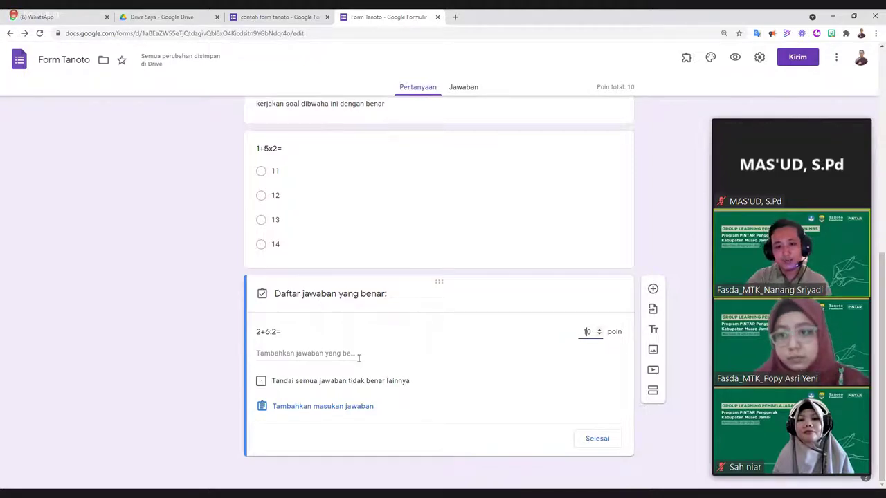
left_click(281, 354)
type("5")
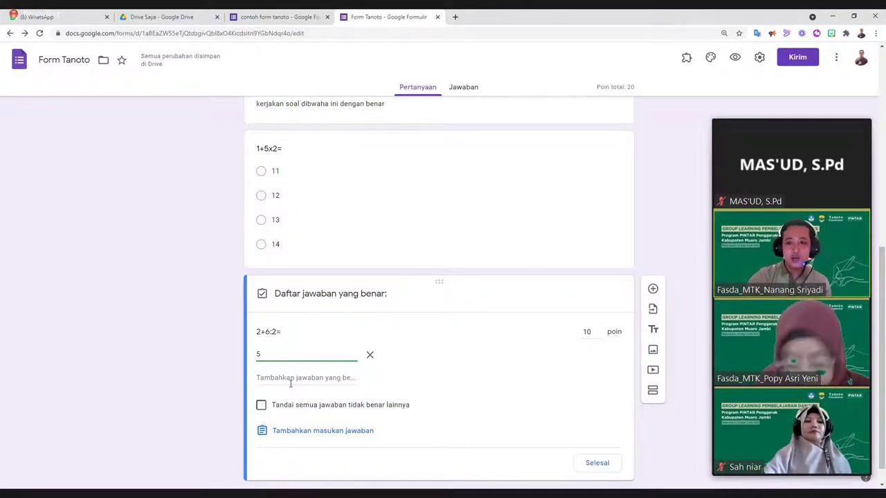
Step: Add two extra correct-answer entries to the 2+6:2= answer key and remove both of them
left_click(293, 378)
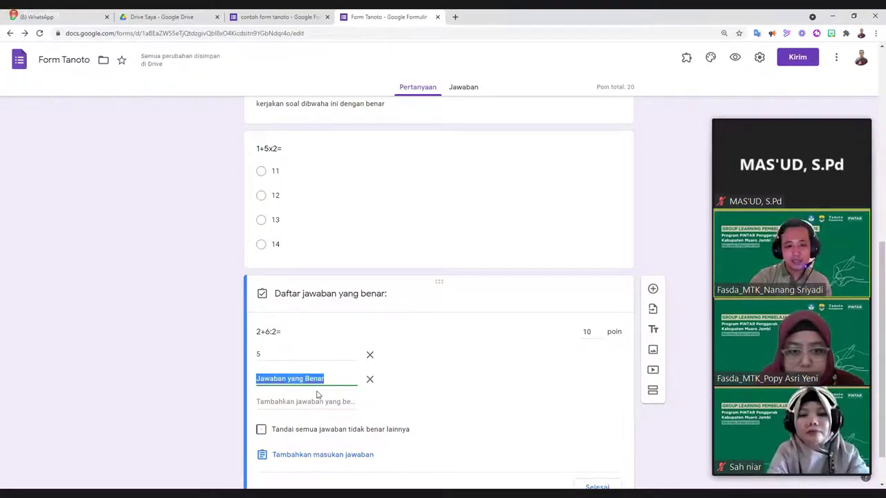
left_click(315, 400)
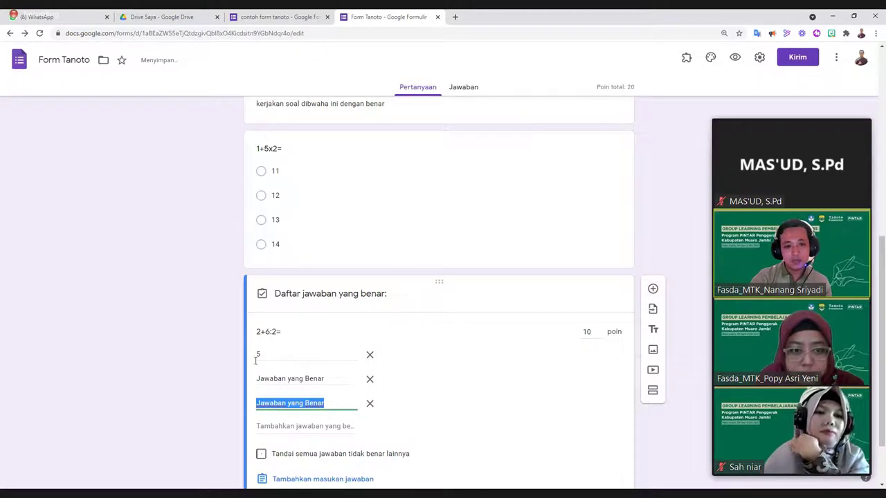
left_click(369, 379)
left_click(369, 379)
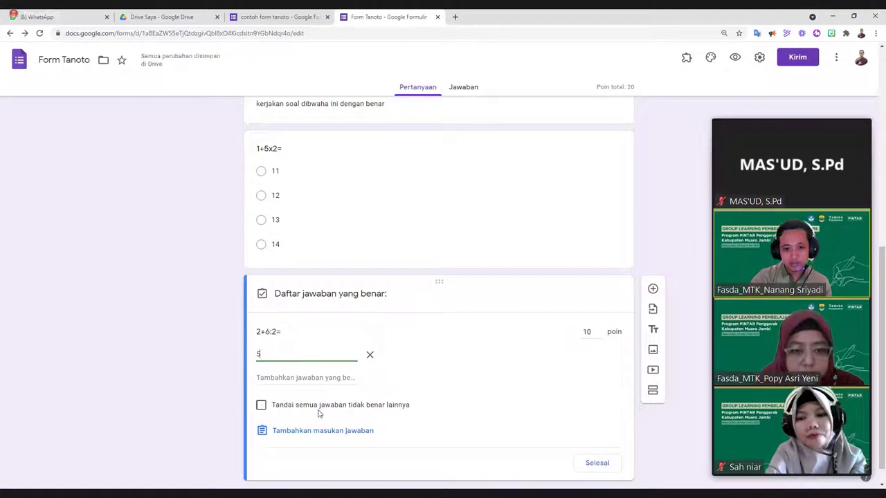
Step: Finish the 2+6:2= answer key and add a Kotak Centang question below it with the text "bilangan prima kurang dari 10"
scroll(526, 449, "down", 1)
left_click(606, 443)
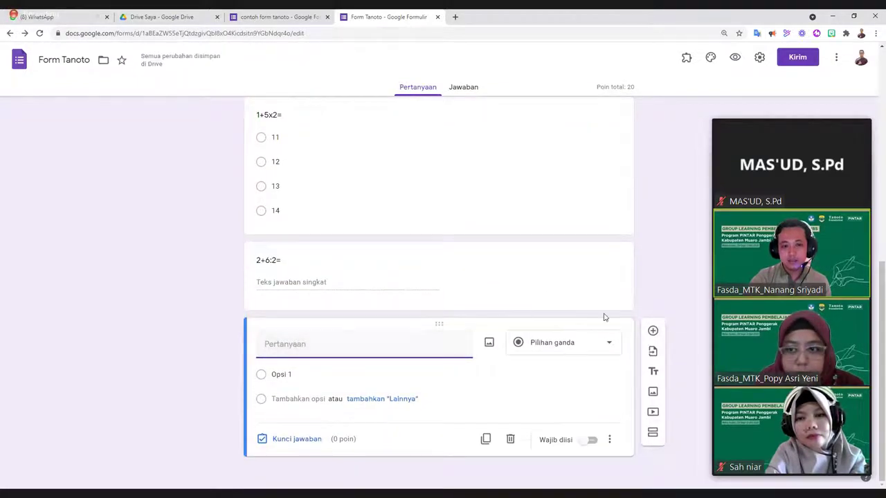
left_click(557, 342)
left_click(542, 272)
left_click(308, 346)
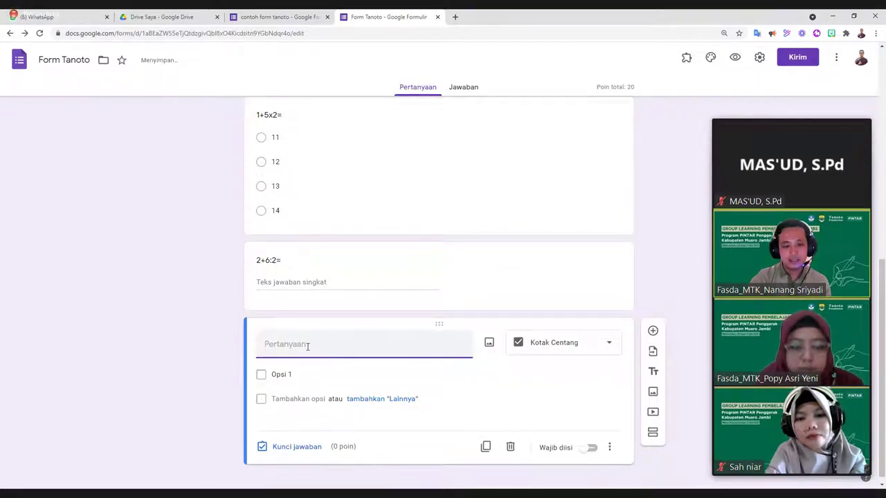
type("bla")
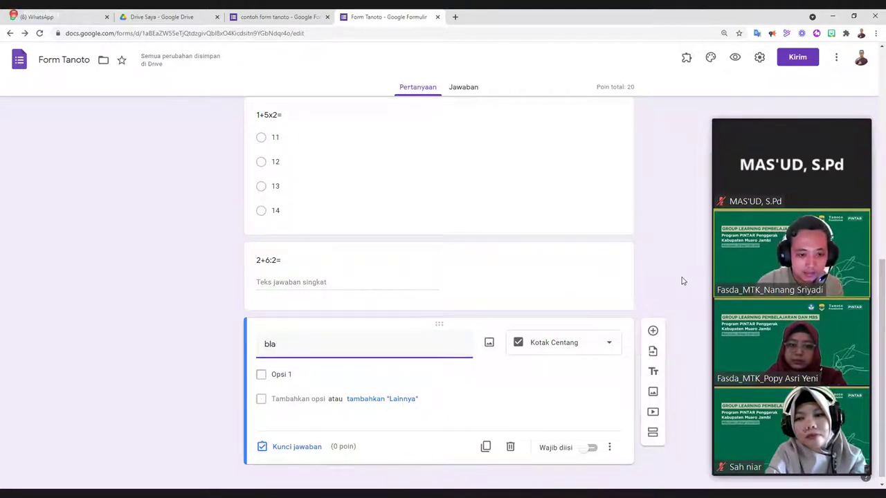
type("nagilangan prima kurang dari 10")
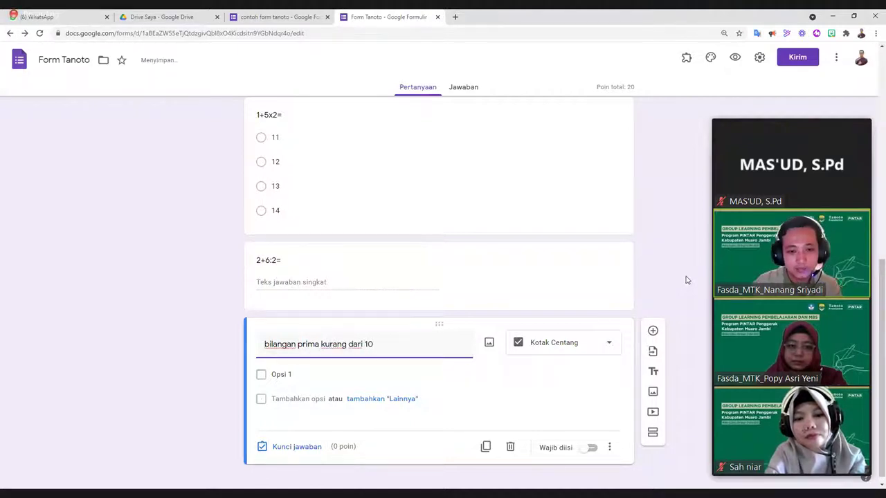
Step: Enter 1, 2, 3, 4 and 5 as the first five options of the prime-number question
left_click(281, 374)
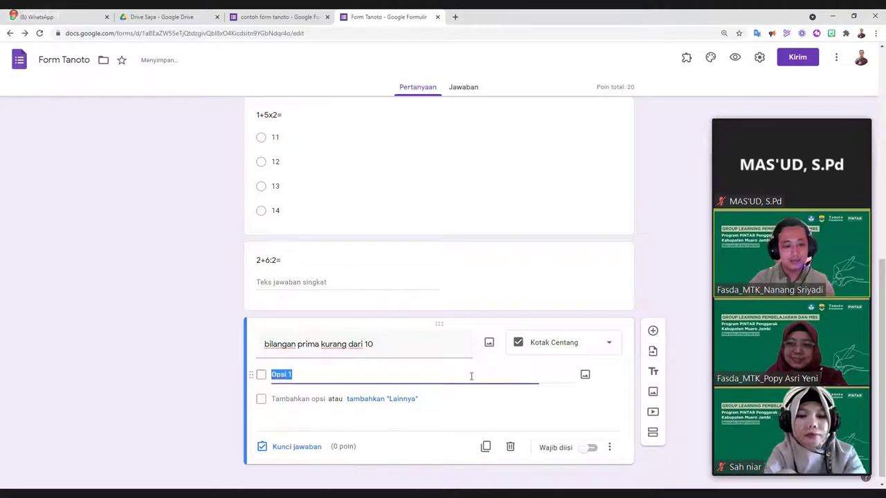
type("1")
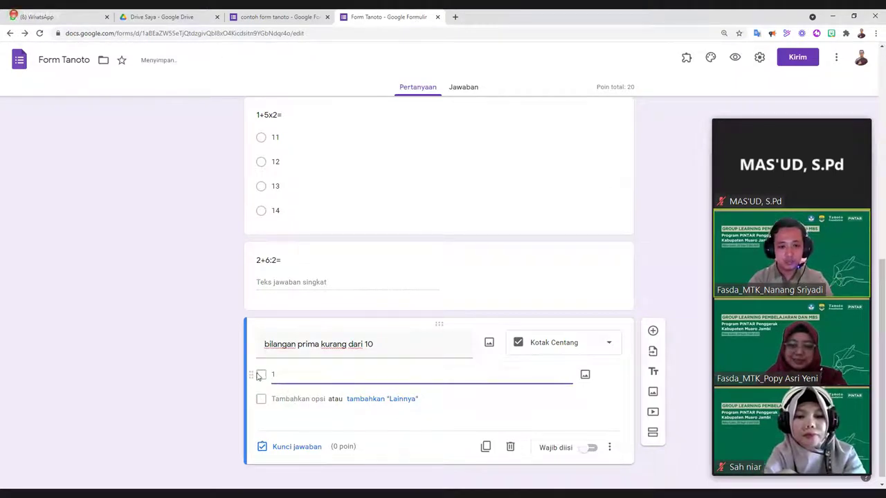
left_click(297, 418)
type("2")
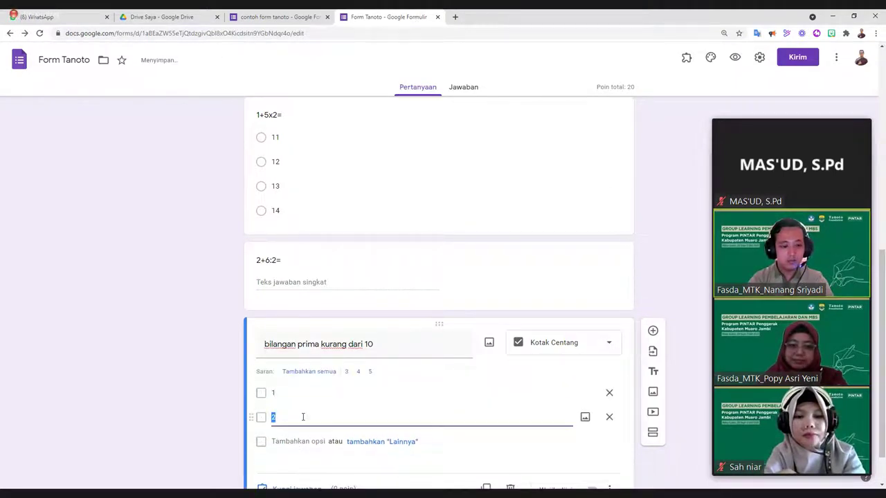
scroll(277, 402, "down", 1)
key("Return")
type("3")
left_click(288, 413)
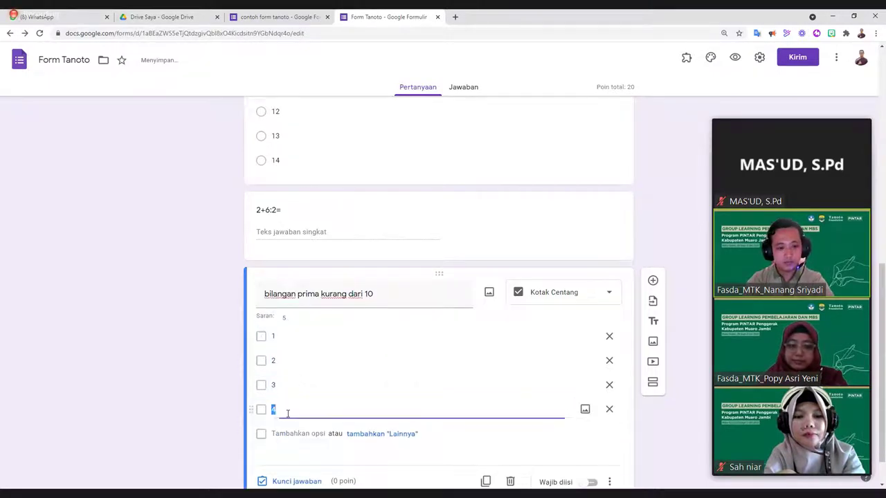
key("Return")
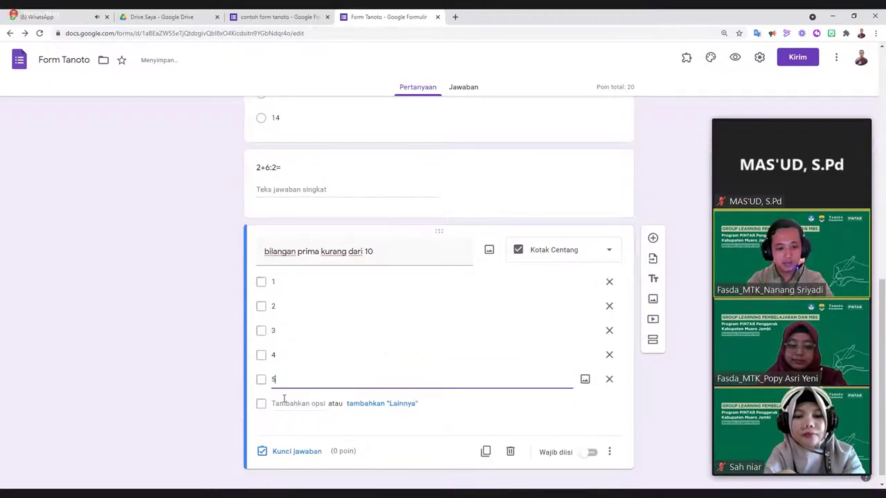
Step: Add 6, 7, 8, 9 and 10 as further options of the prime-number question
left_click(283, 400)
type("6")
left_click(283, 391)
type("7")
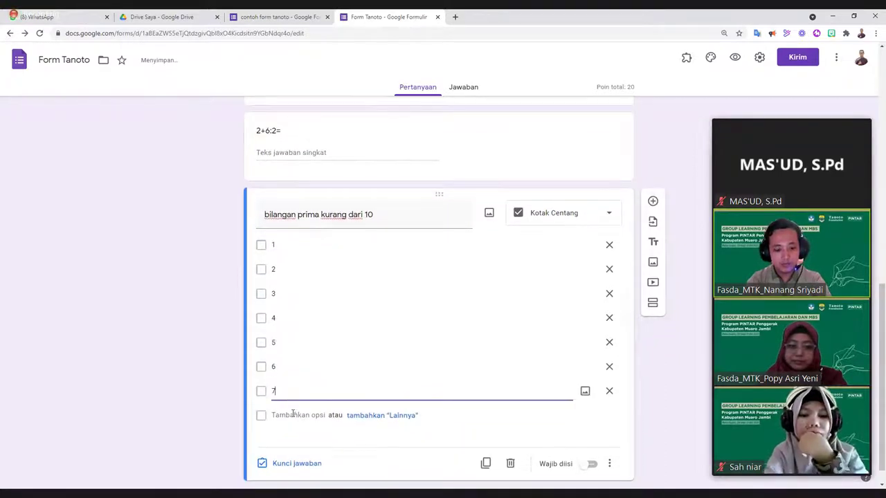
left_click(294, 415)
type("8")
left_click(296, 440)
type("9")
scroll(293, 399, "down", 1)
left_click(290, 392)
type("10")
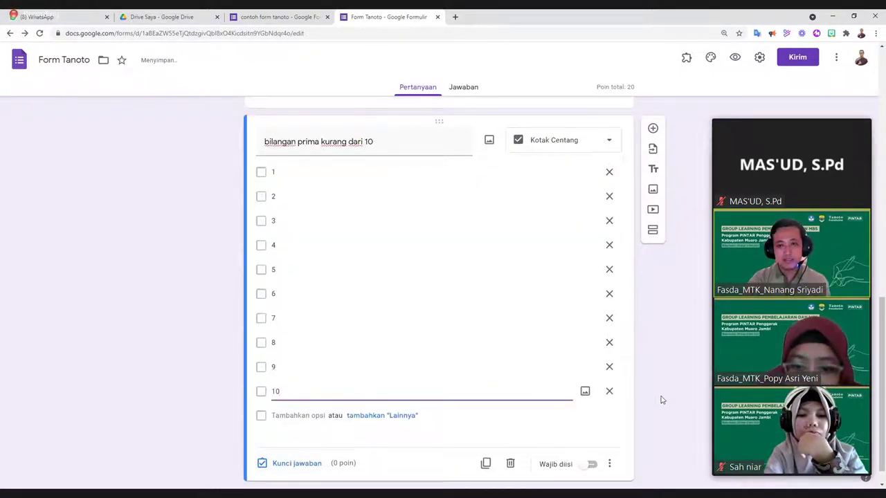
Step: In the prime-number question's answer key, assign 10 points, mark 2, 3, 5 and 7 as correct, and finish editing the key
scroll(297, 387, "down", 1)
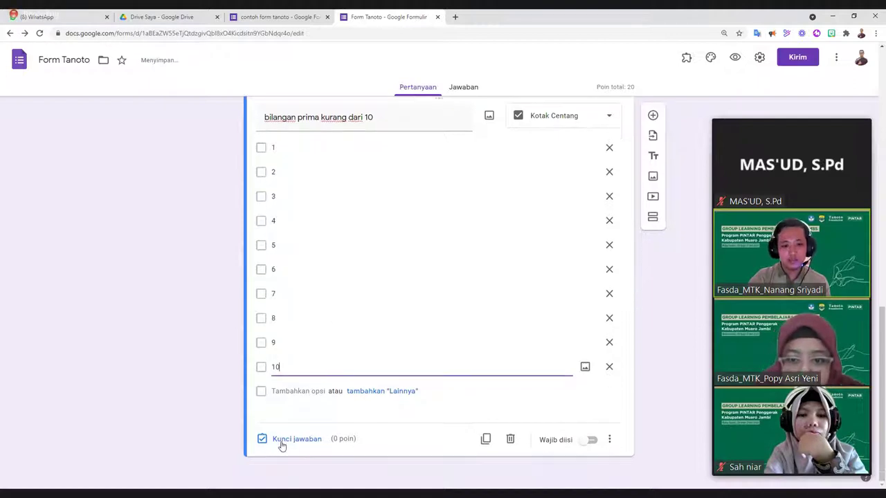
left_click(283, 442)
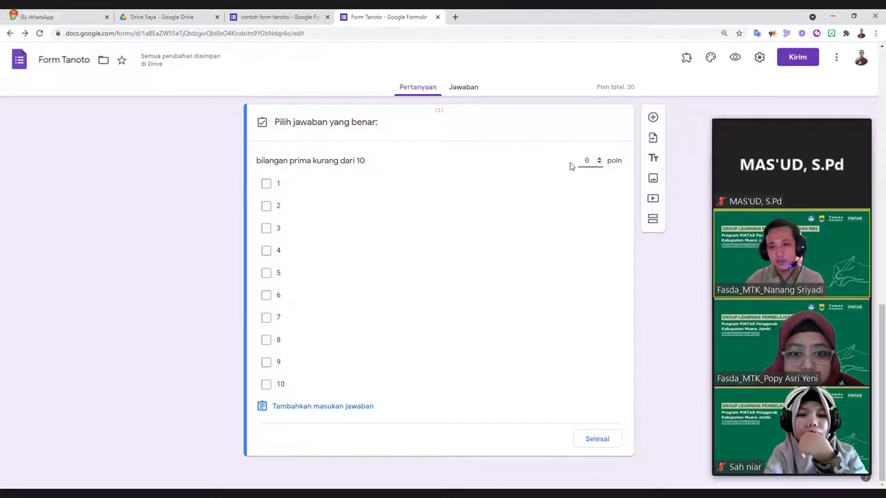
left_click(267, 207)
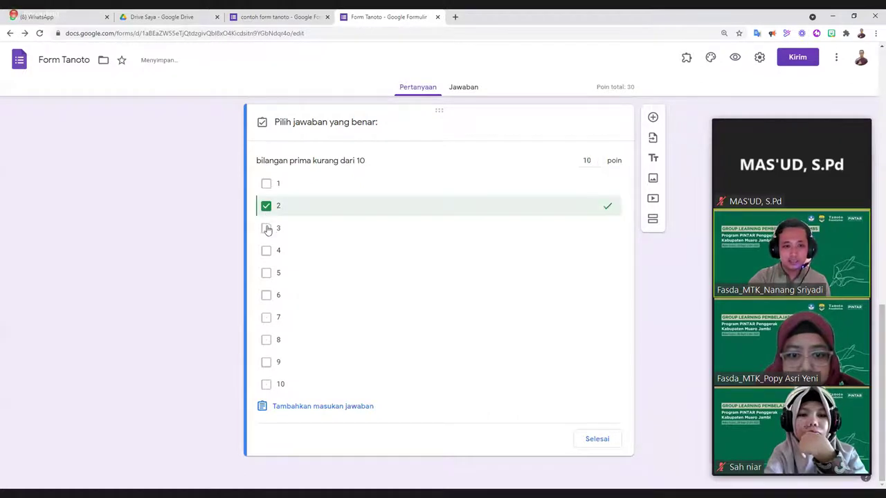
left_click(267, 229)
left_click(266, 273)
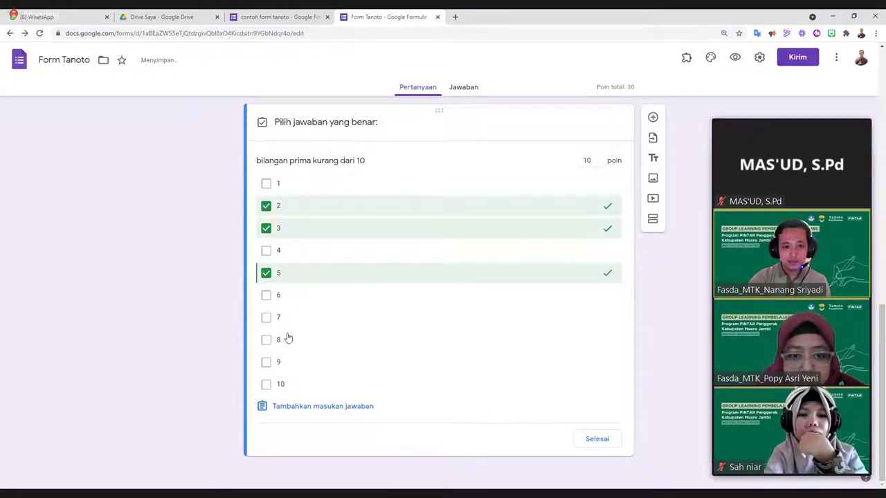
left_click(350, 318)
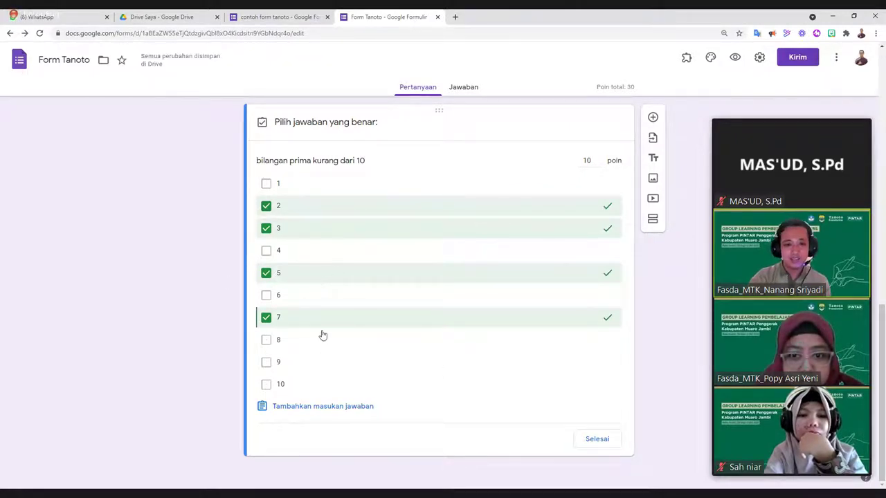
left_click(597, 441)
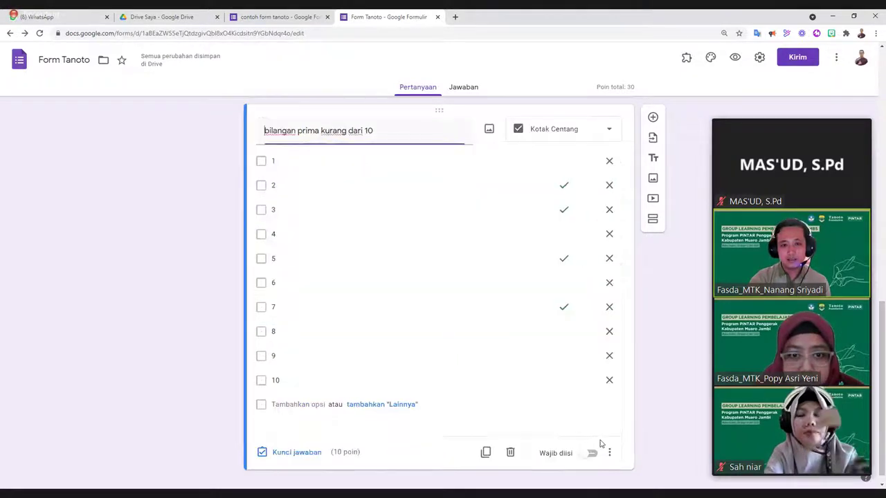
left_click(563, 186)
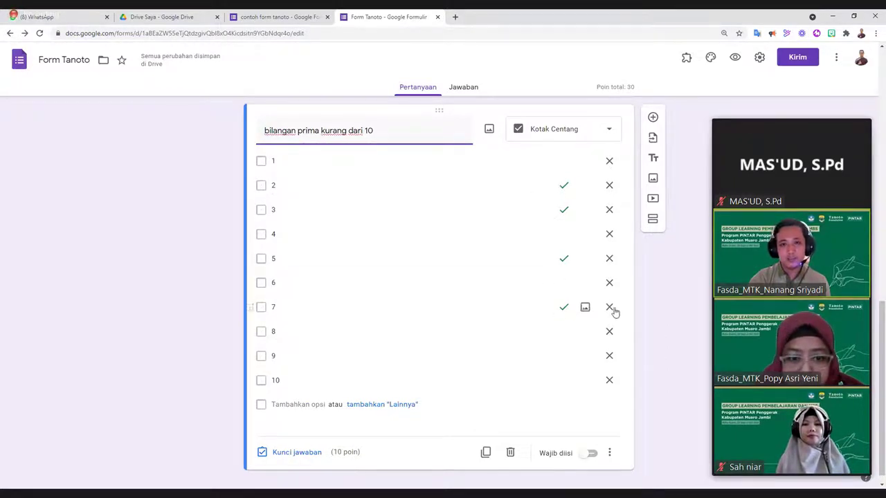
Step: Add a blank question below the prime-number question and look through its available question types, leaving it as Pilihan ganda
scroll(331, 400, "down", 1)
scroll(682, 323, "up", 1)
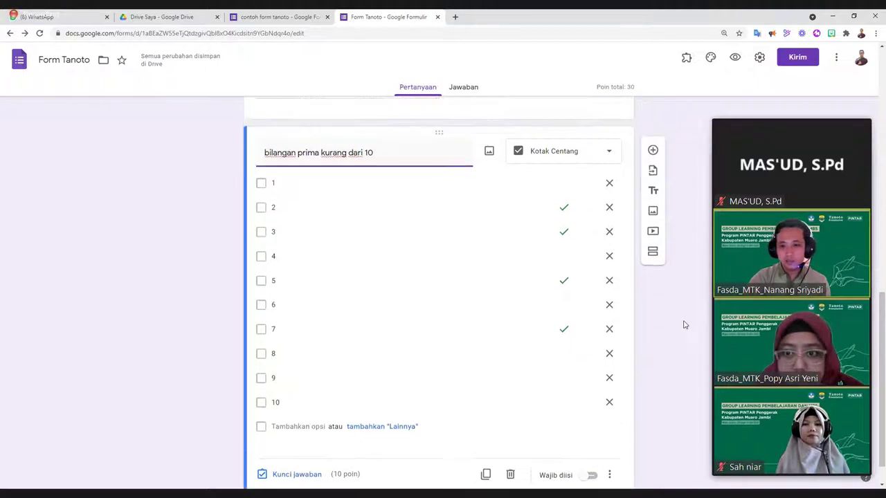
left_click(653, 151)
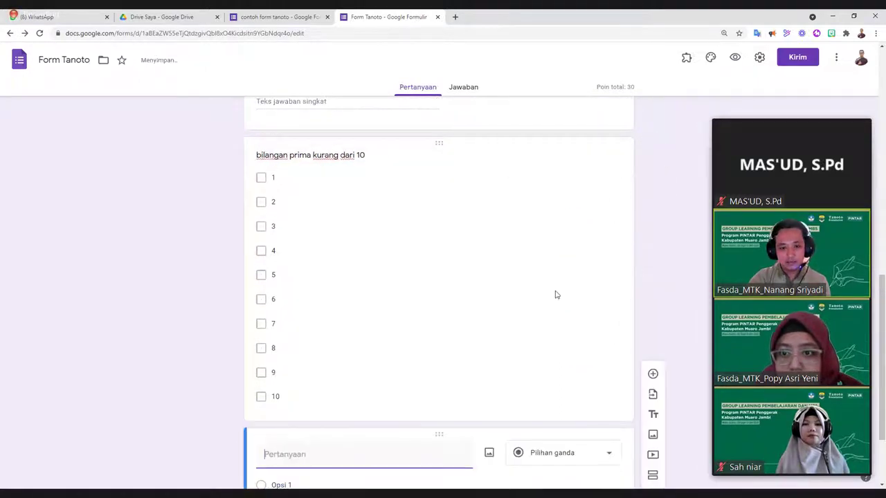
left_click(566, 345)
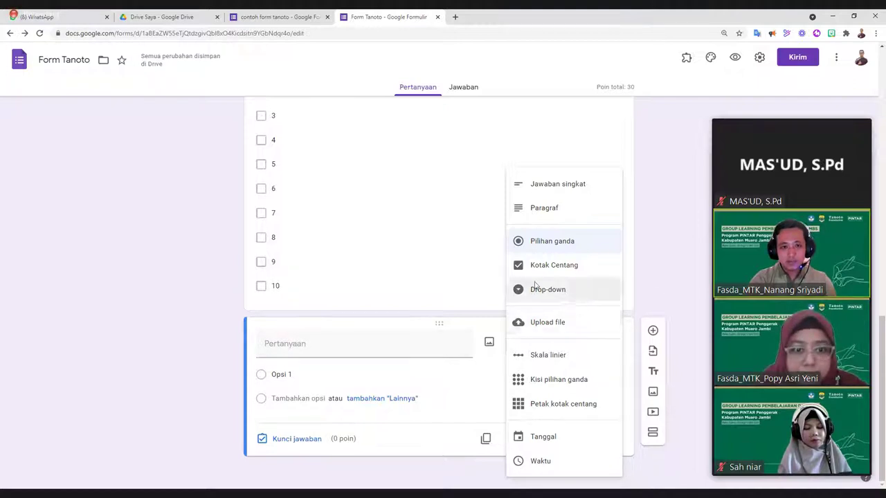
left_click(498, 277)
Step: Change the type of the Kelas question in the first section to Drop-down
scroll(387, 277, "up", 15)
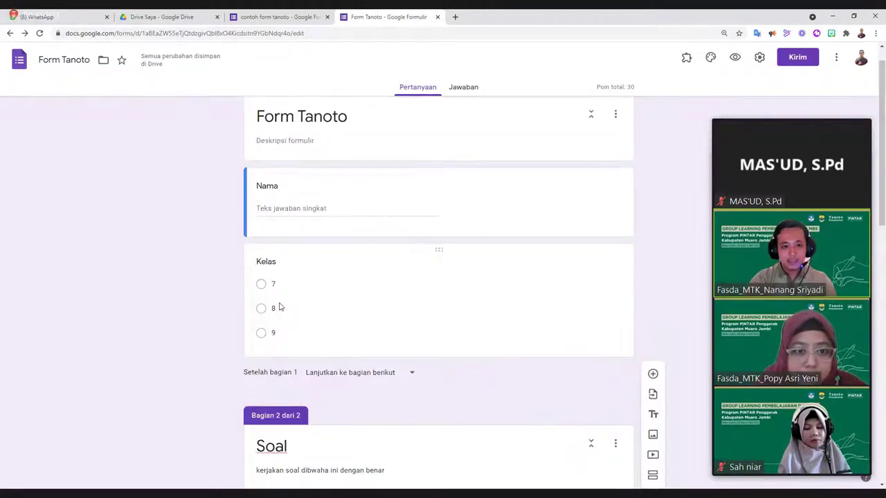
left_click(279, 306)
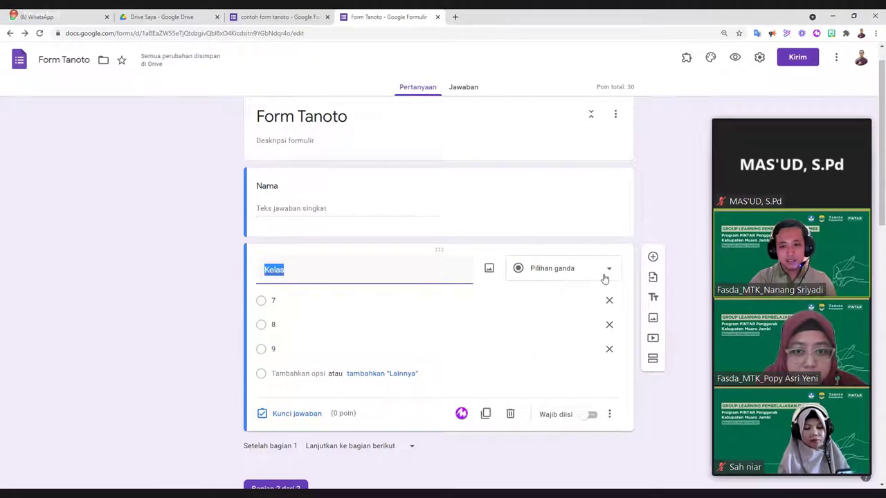
left_click(581, 281)
left_click(553, 291)
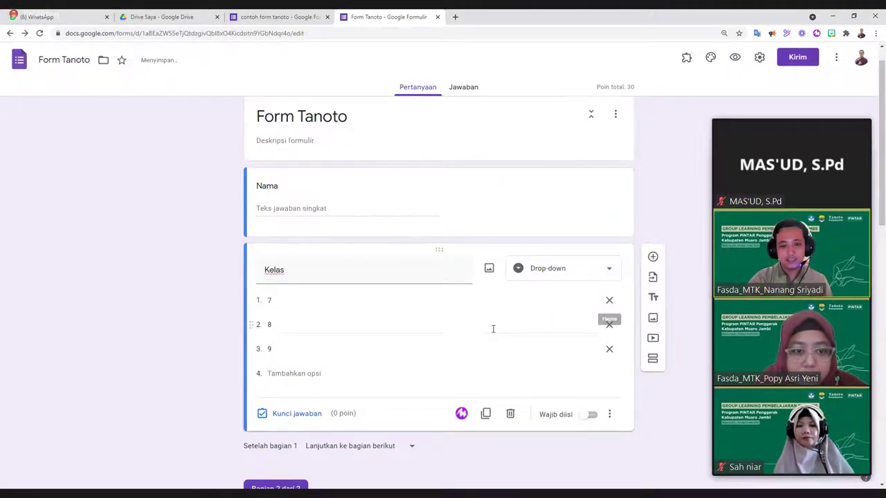
Step: Open the form's Tambahkan editor dialog to view the collaborator options, and close it without adding anyone
scroll(419, 235, "down", 4)
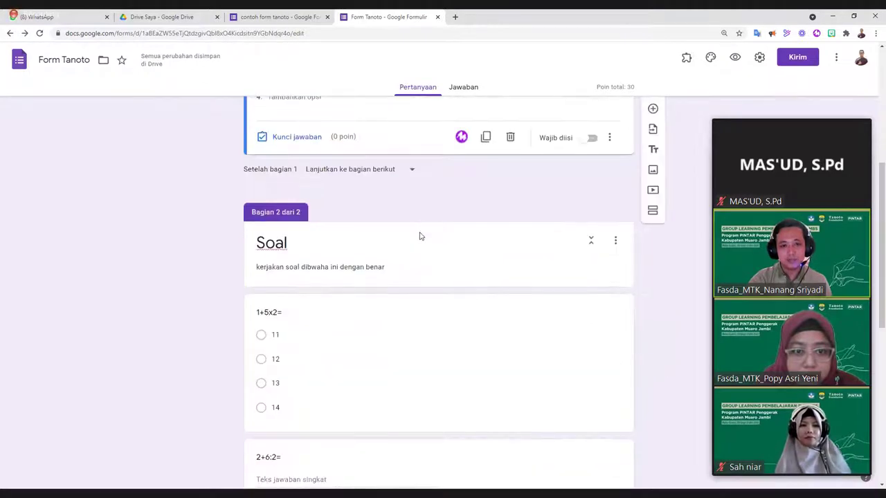
scroll(420, 235, "up", 5)
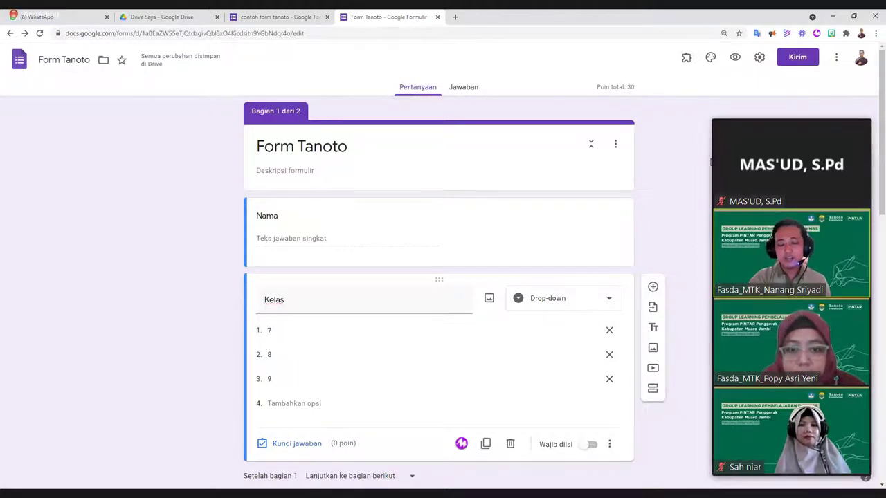
left_click(837, 57)
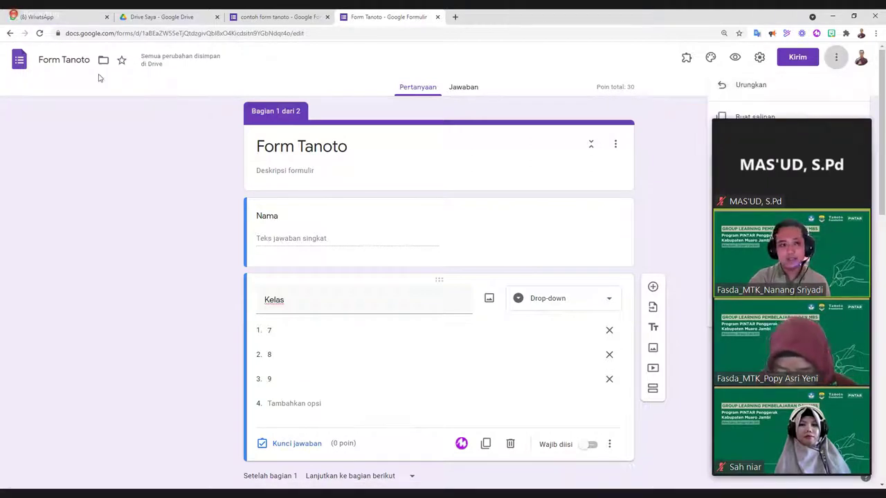
left_click(837, 58)
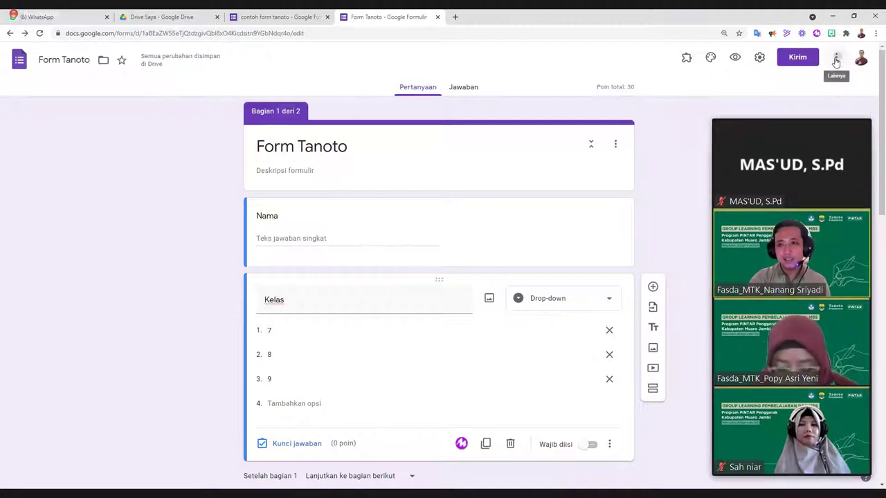
left_click(836, 61)
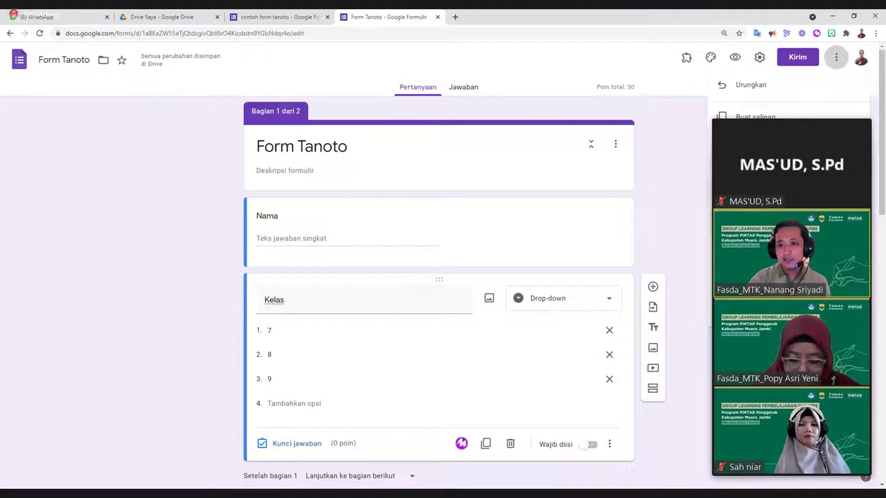
left_click(708, 223)
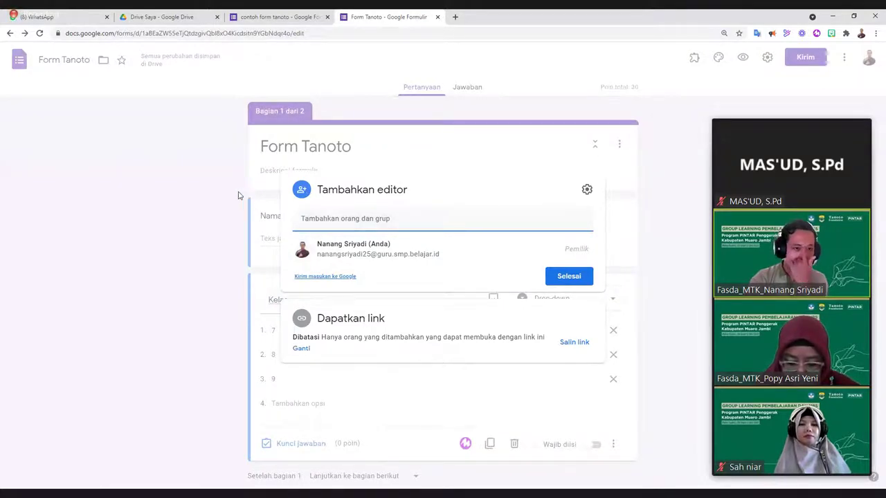
left_click(175, 196)
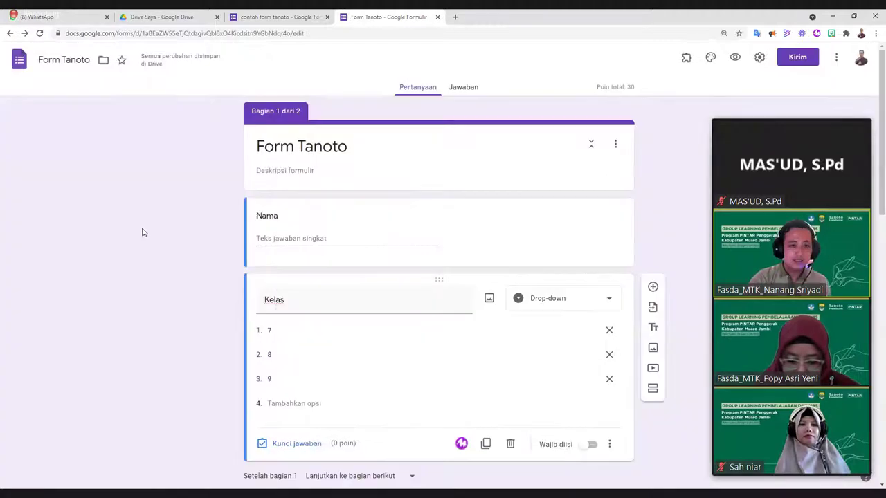
scroll(436, 376, "down", 10)
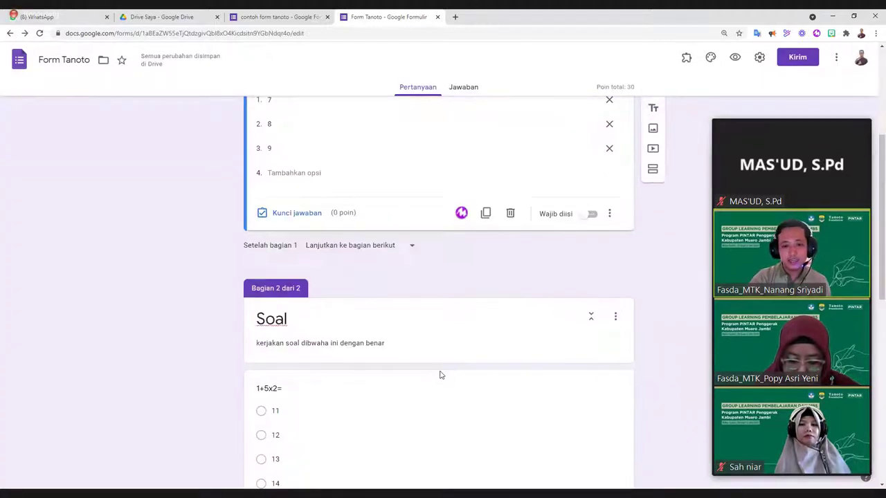
Step: Add the dark blue light-streak image from the Kantor dan Sekolah themes as the form's header
scroll(367, 120, "up", 15)
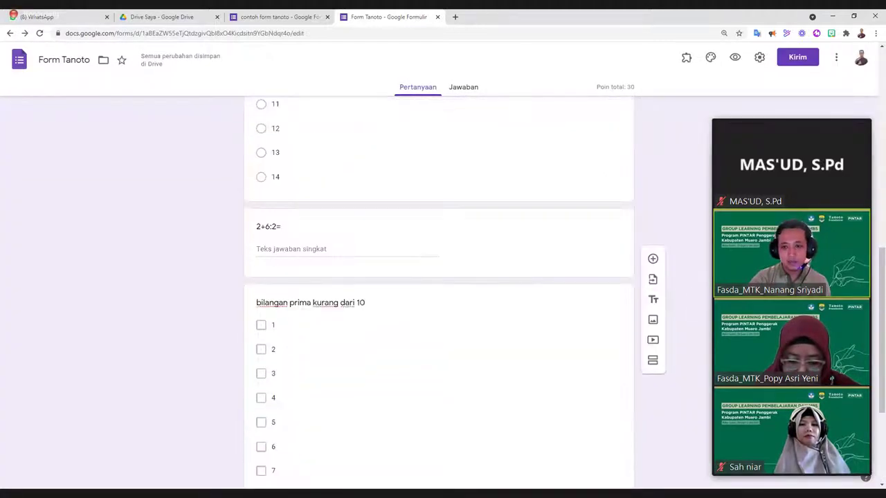
left_click(710, 61)
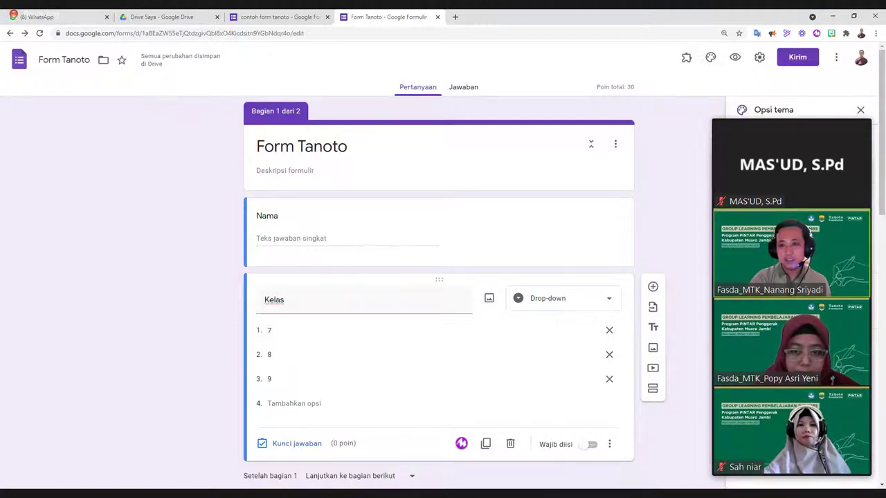
left_click(761, 156)
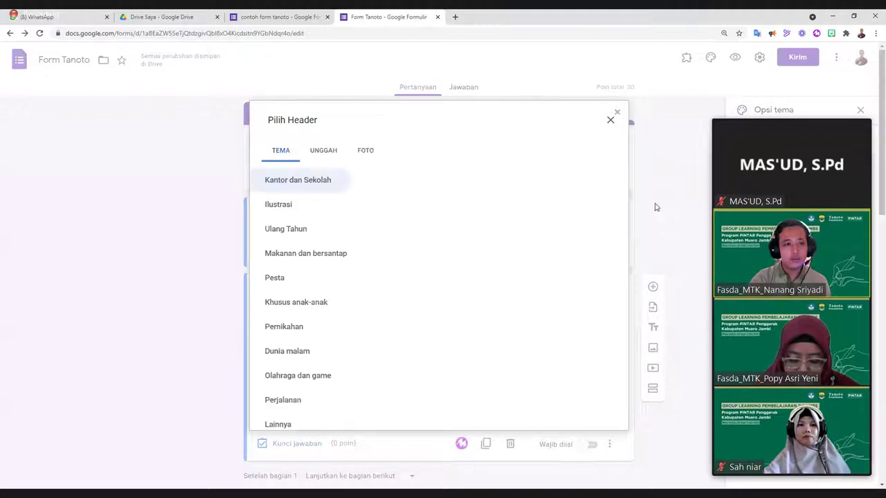
left_click(296, 182)
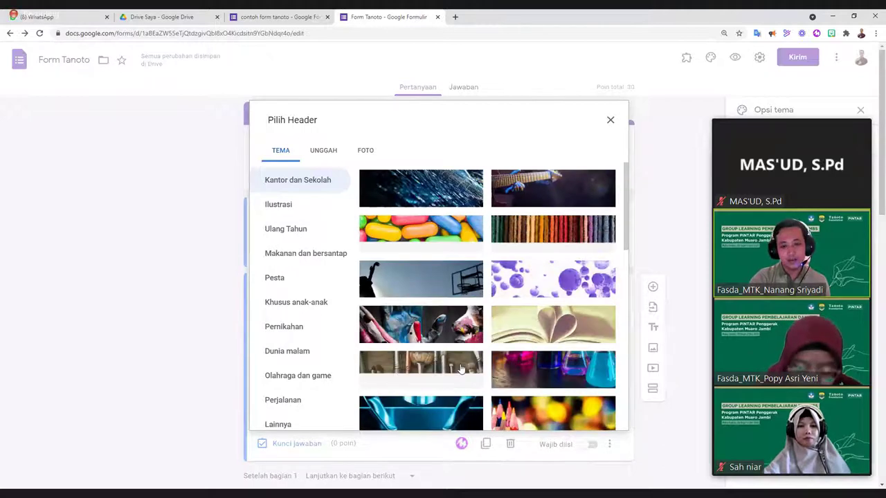
scroll(485, 325, "down", 3)
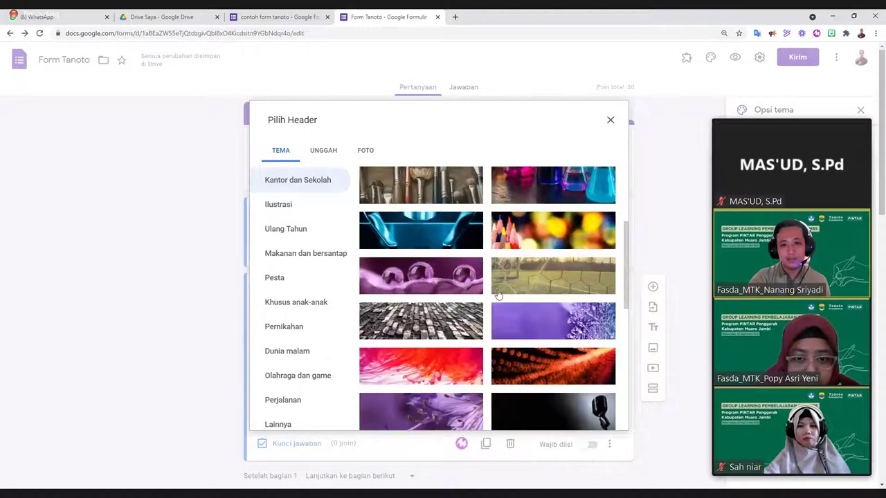
scroll(412, 197, "up", 3)
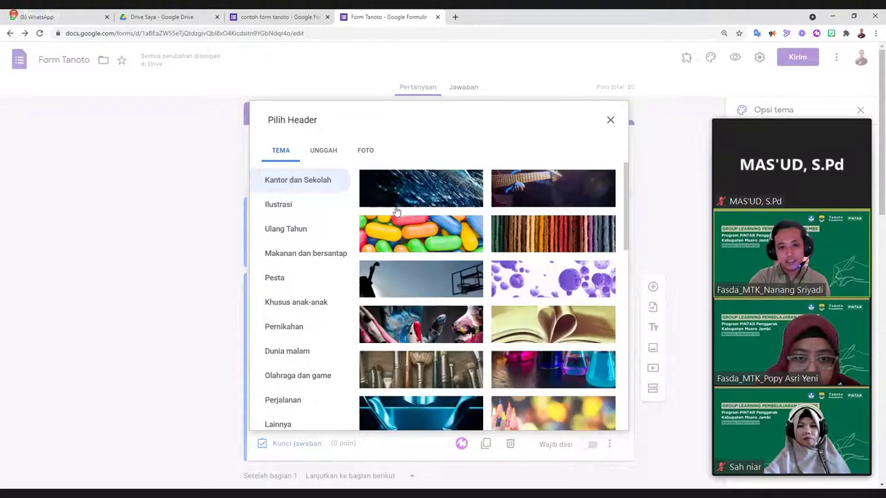
left_click(421, 189)
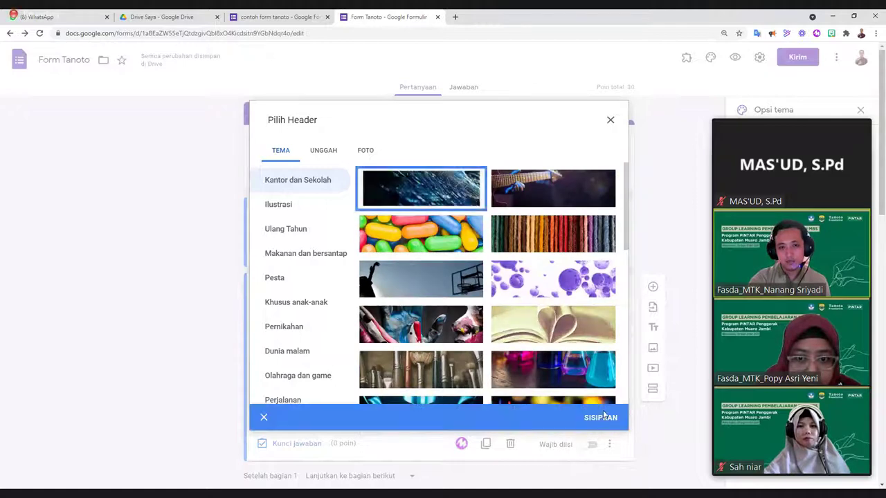
left_click(672, 348)
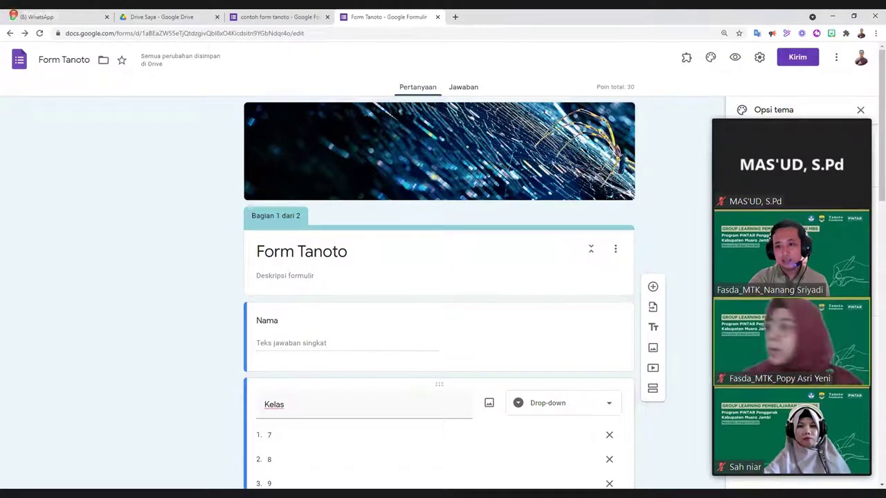
Step: Examine how the new header theme looks across the first section and the Soal section
scroll(688, 296, "down", 1)
scroll(681, 298, "down", 10)
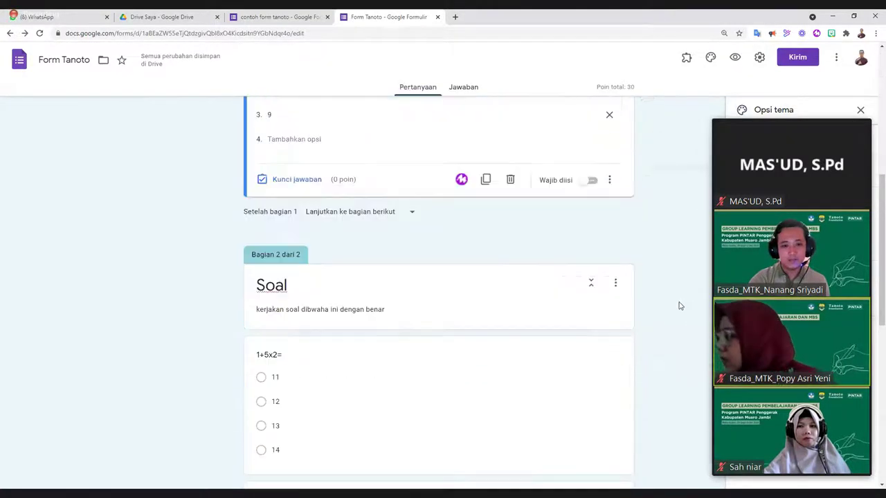
scroll(681, 347, "up", 15)
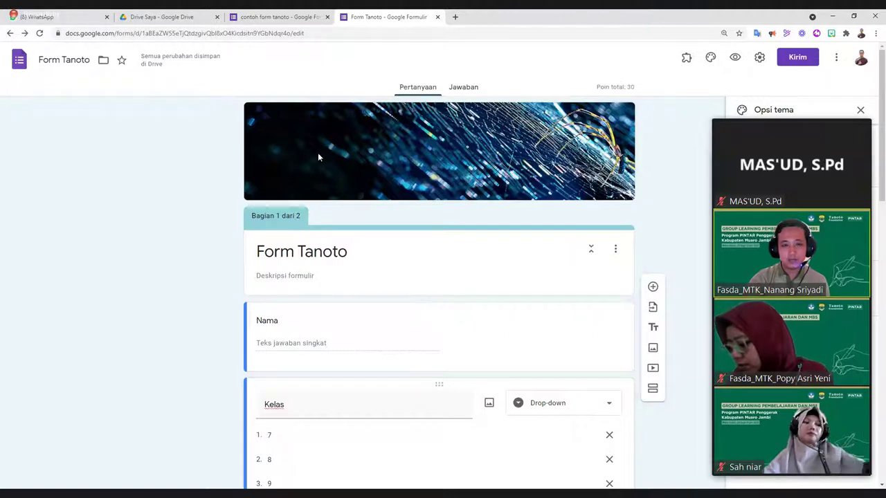
scroll(318, 152, "down", 3)
scroll(298, 279, "down", 7)
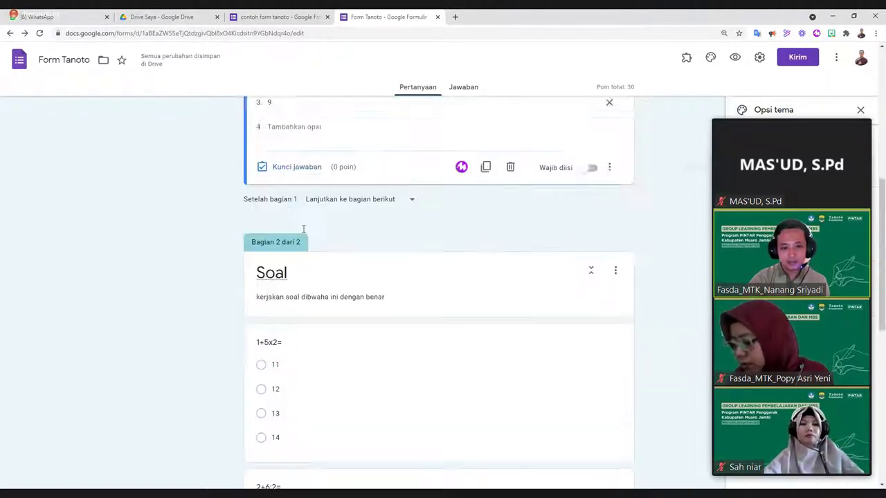
scroll(333, 261, "up", 8)
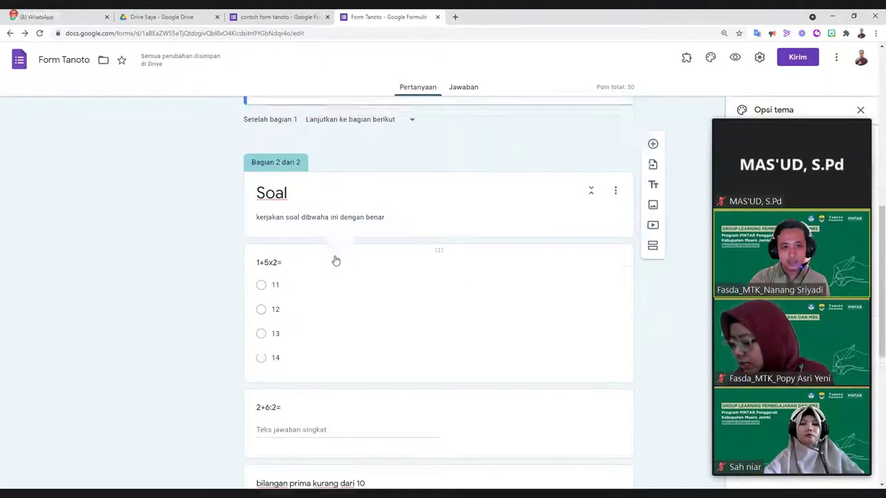
Step: Delete the blank Pilihan ganda question below the prime-number question and close the theme options
scroll(332, 337, "down", 3)
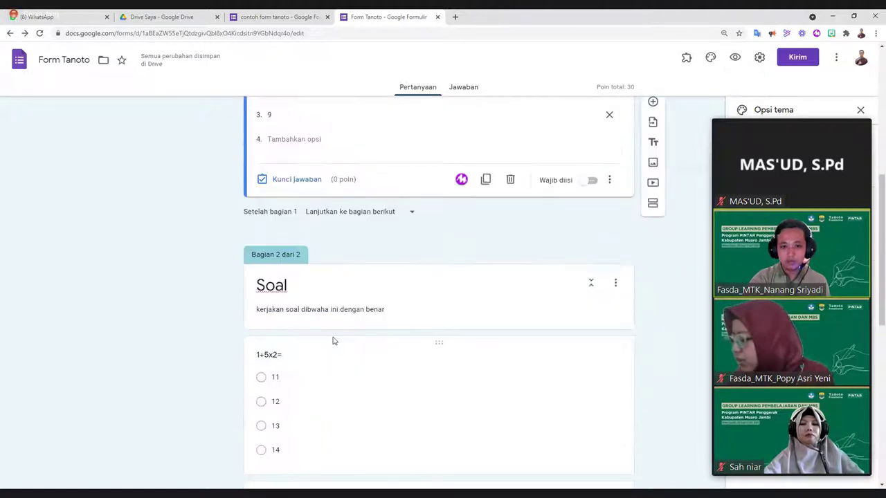
scroll(332, 339, "down", 4)
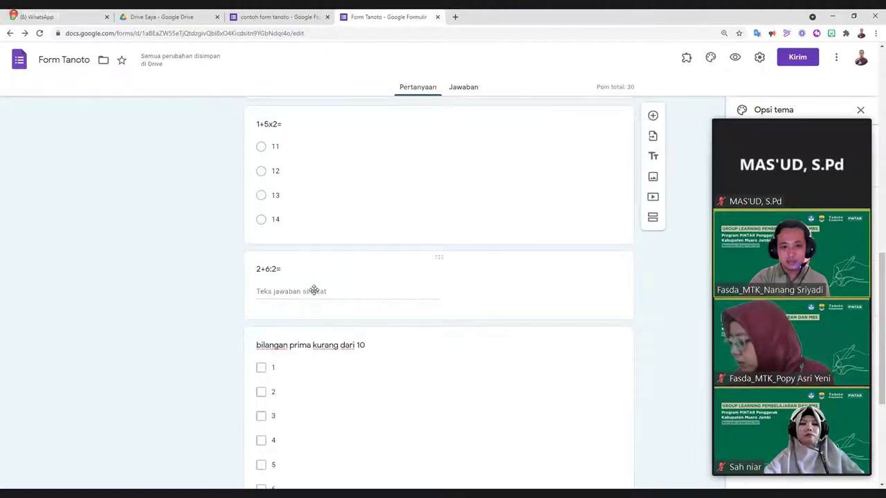
scroll(313, 290, "down", 2)
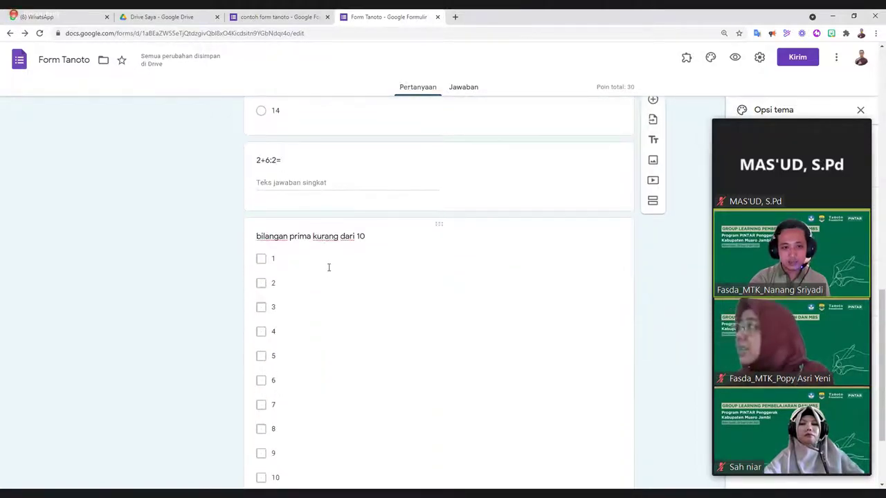
scroll(328, 270, "down", 2)
left_click(359, 426)
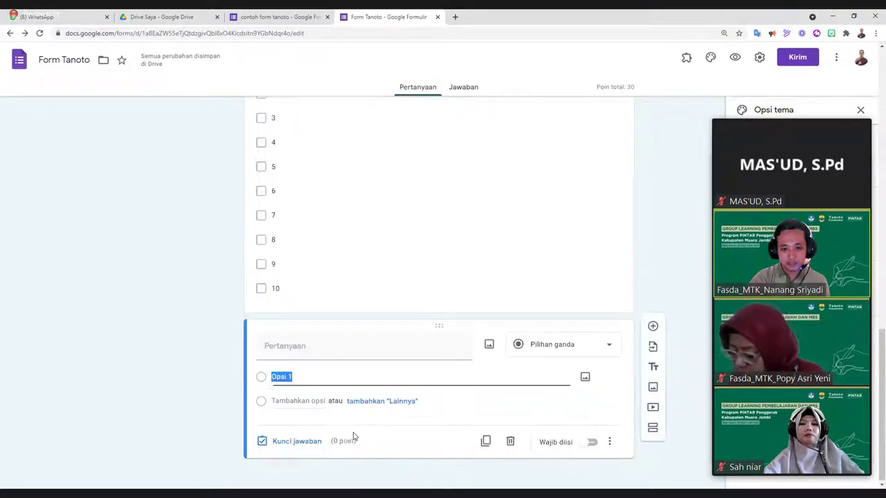
left_click(511, 442)
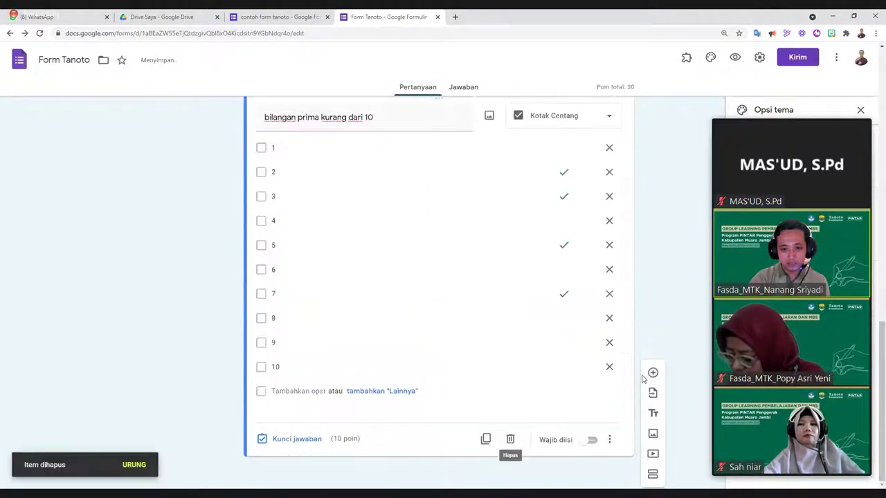
scroll(654, 208, "down", 5)
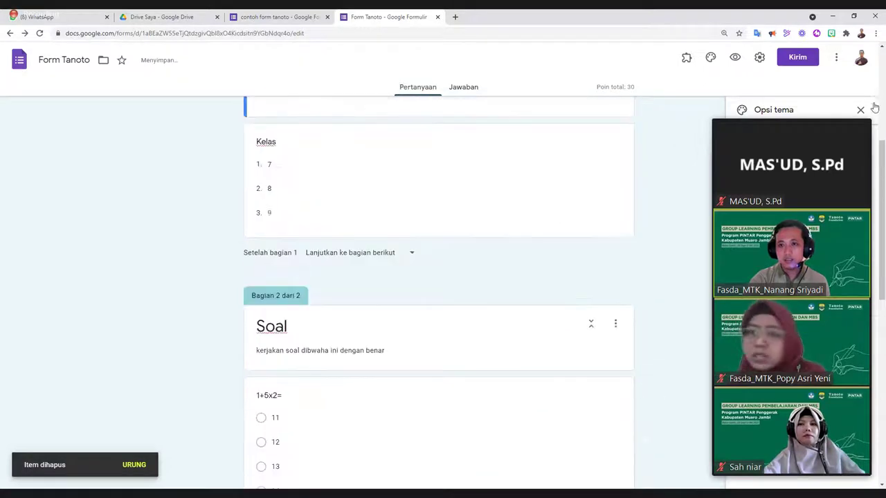
scroll(663, 222, "up", 4)
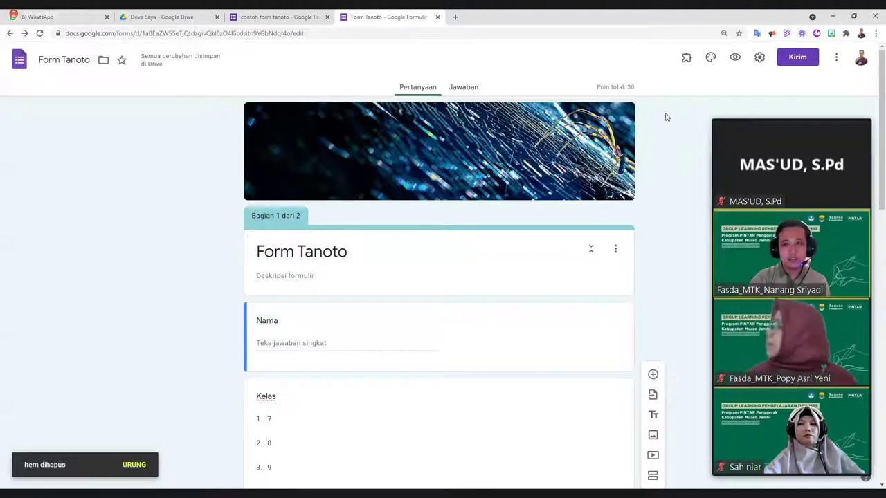
Step: Look at the form's email sending option, copy the form's full link, and copy it again shortened with Perpendek URL
left_click(795, 57)
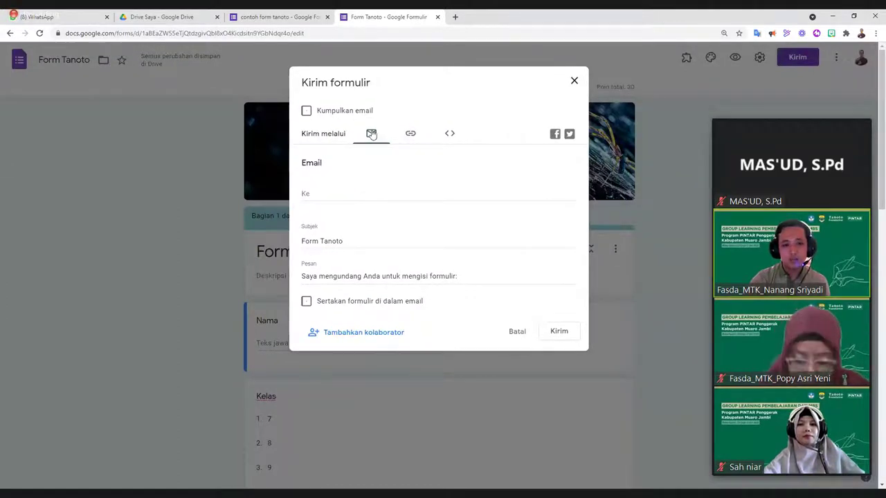
left_click(320, 192)
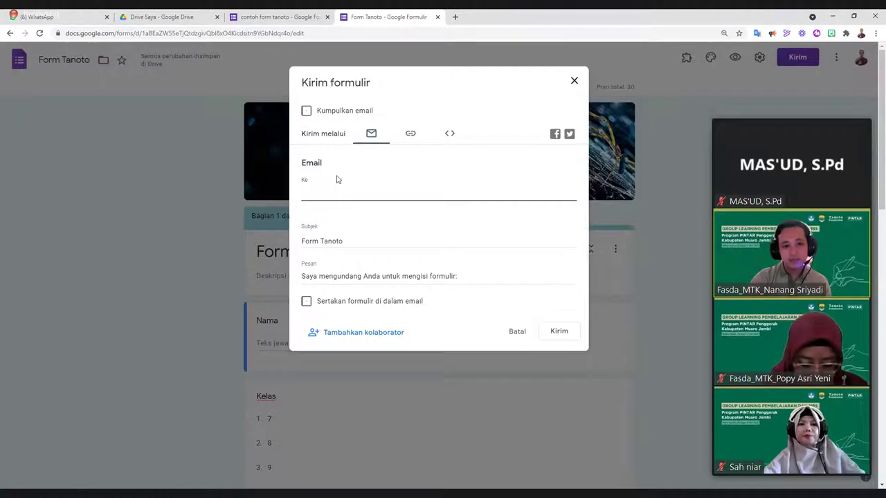
left_click(412, 135)
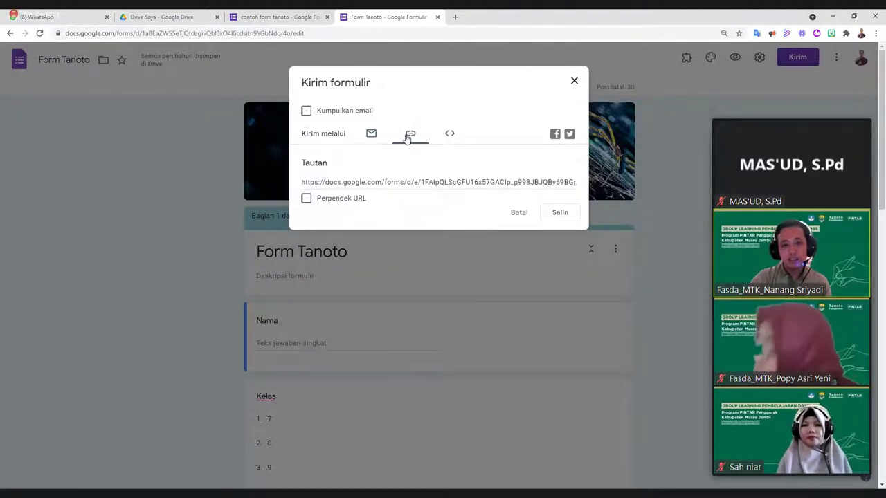
left_click(363, 188)
left_click(560, 216)
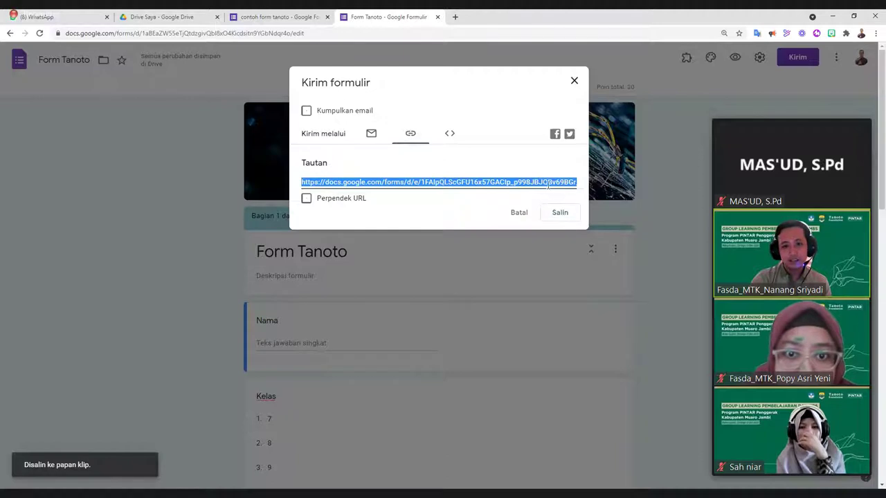
left_click(306, 198)
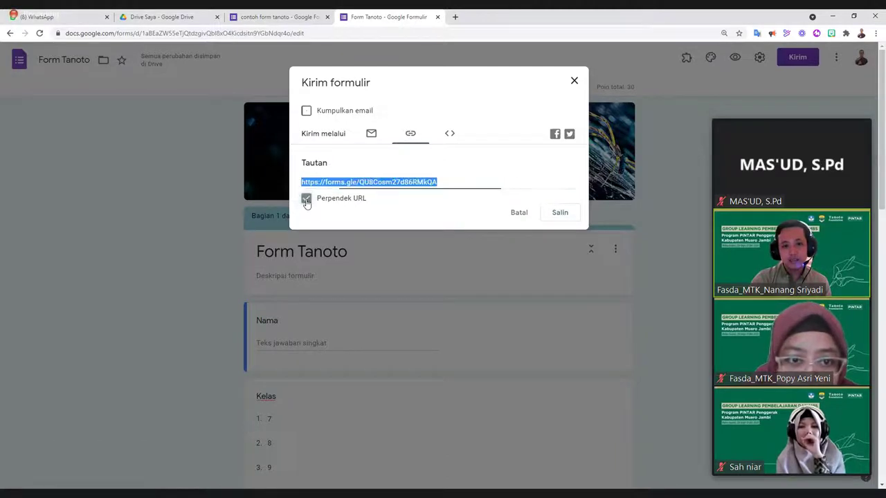
left_click(557, 213)
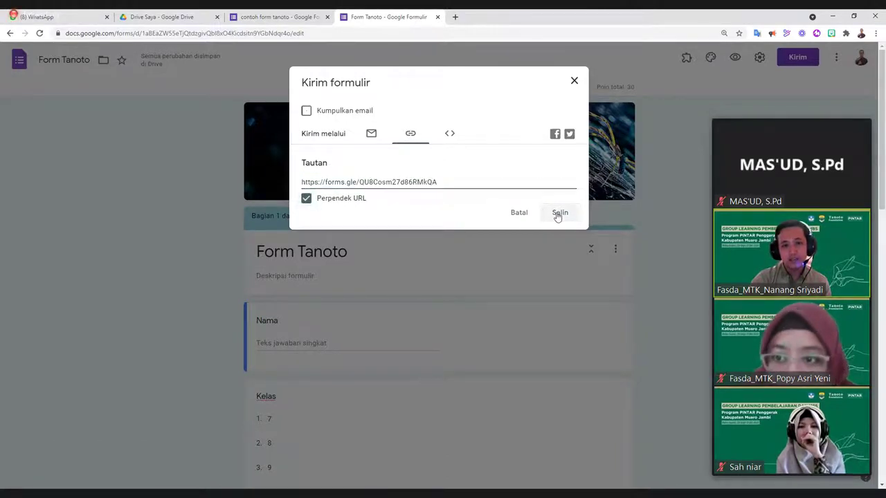
Step: Look at the form's Sematkan HTML embed code in the sending options and close the dialog without sending
left_click(448, 135)
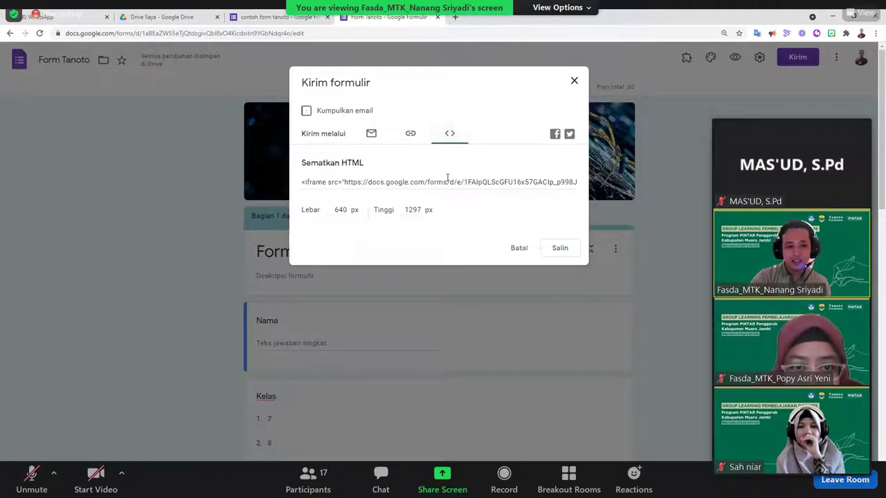
left_click(313, 182)
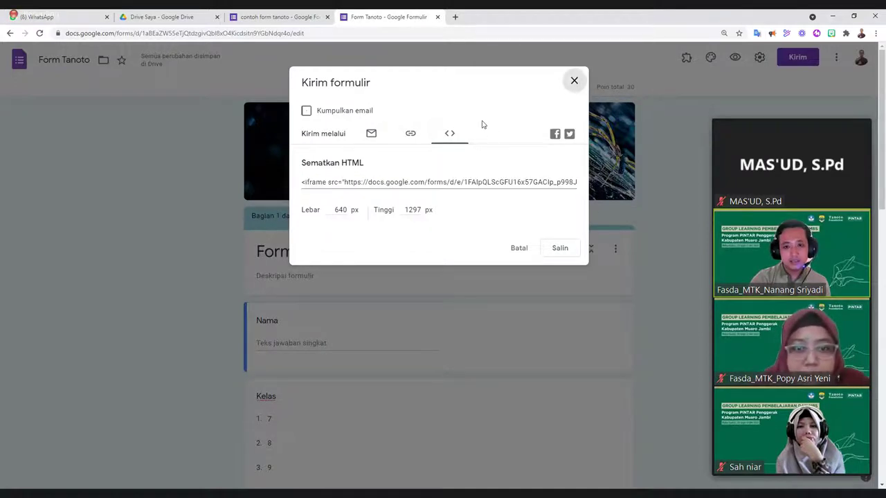
key("Escape")
Step: Create a new response spreadsheet named Form Tanoto (Jawaban) for the form's answers
left_click(470, 90)
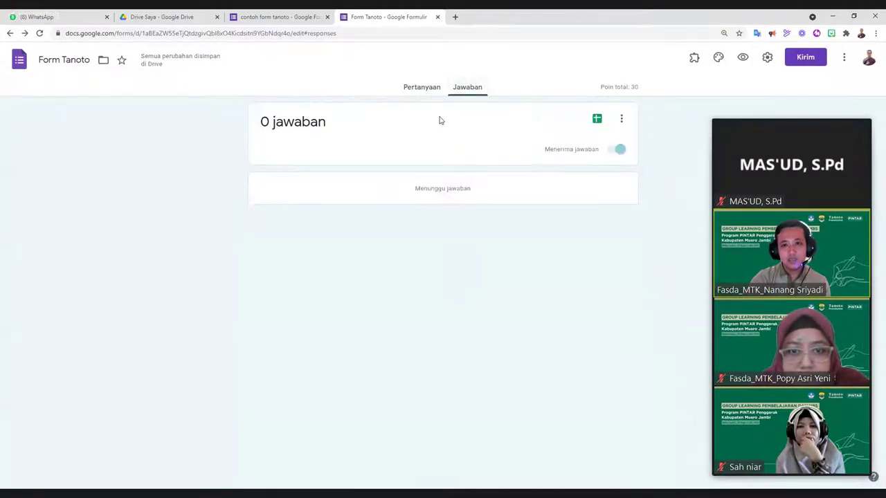
left_click(431, 92)
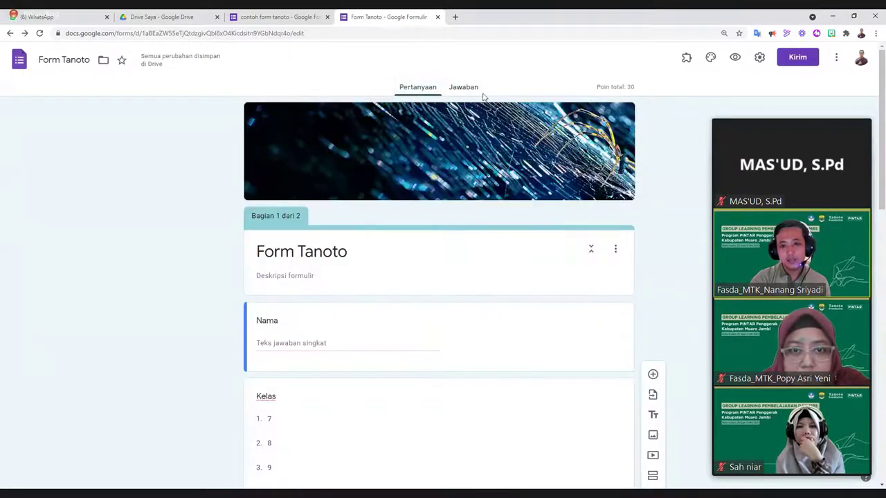
left_click(482, 93)
left_click(596, 120)
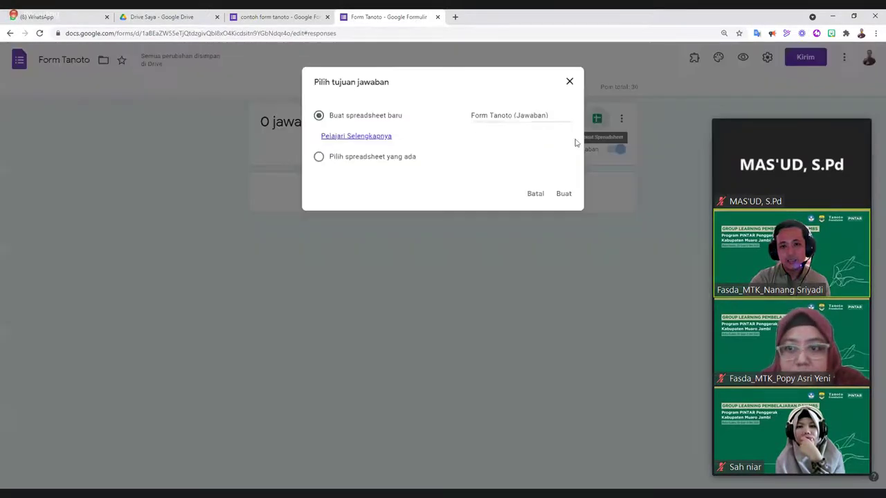
left_click(565, 194)
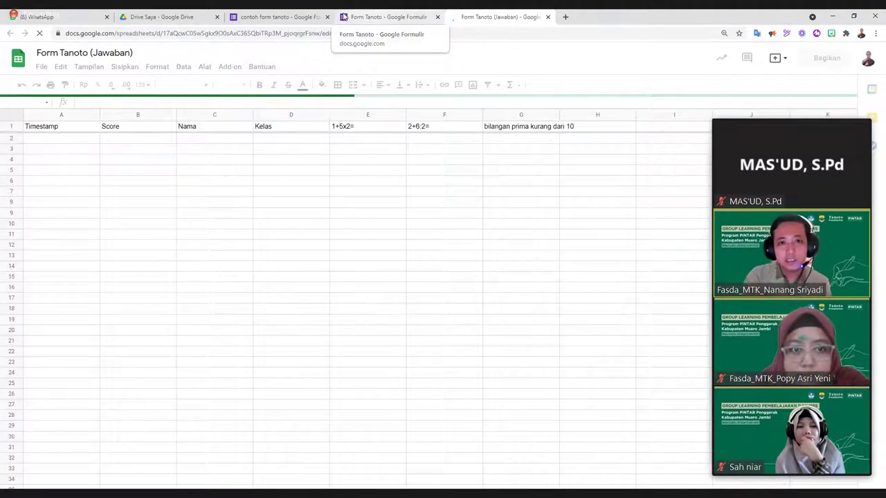
Step: Return to the form, copy its link shortened with Perpendek URL, and switch to another window
key("ctrl+shift+Tab")
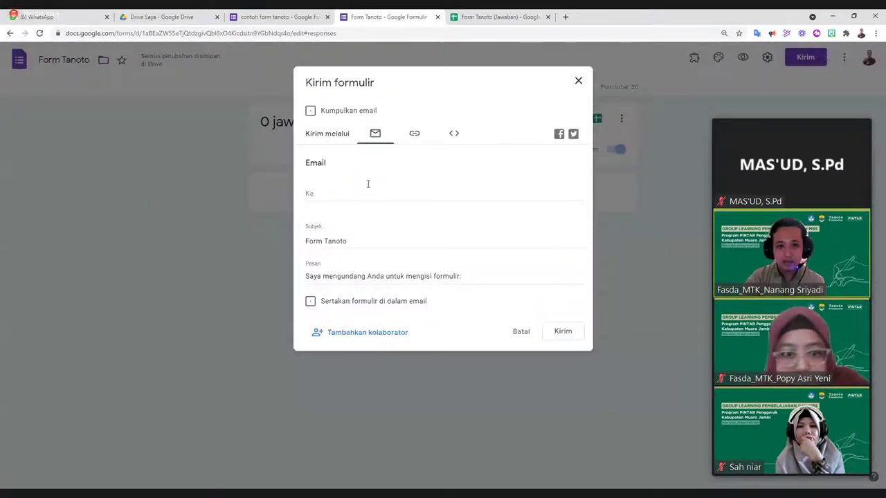
left_click(414, 133)
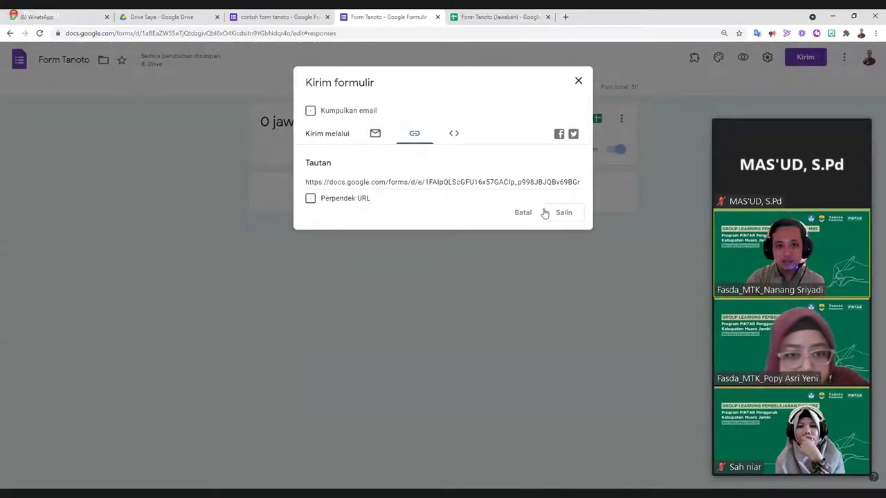
left_click(310, 198)
left_click(564, 213)
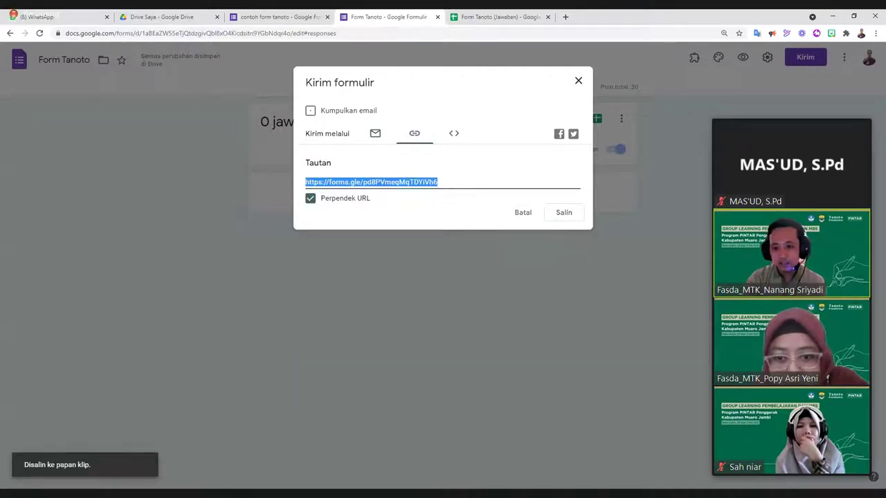
key("alt+Tab")
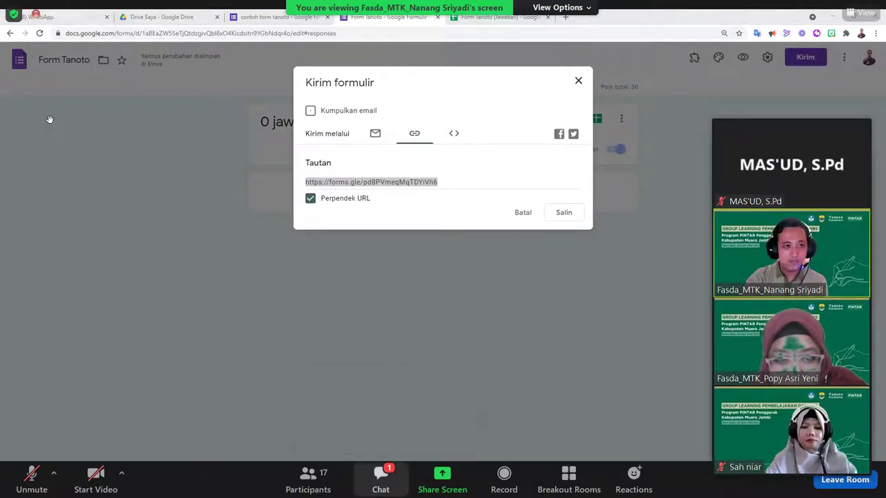
Step: Open the forms.gle quiz link from the Zoom meeting chat and enter the respondent's name under Nama
key("alt+h")
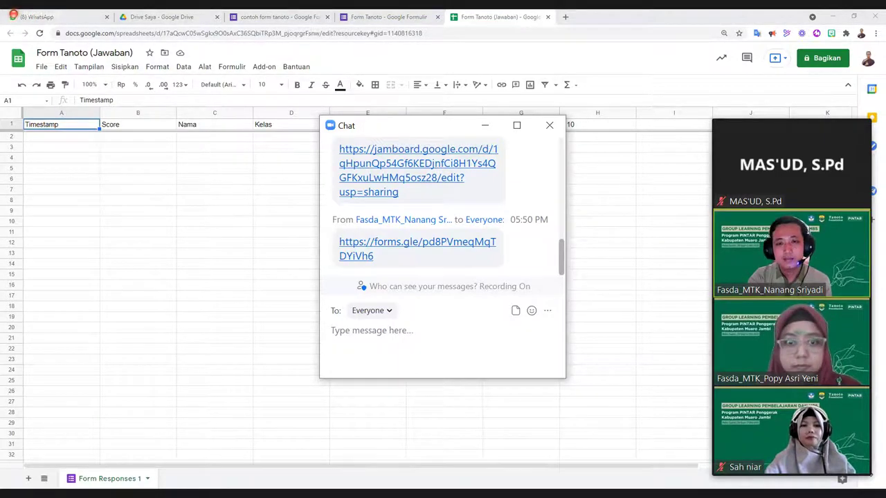
left_click(417, 248)
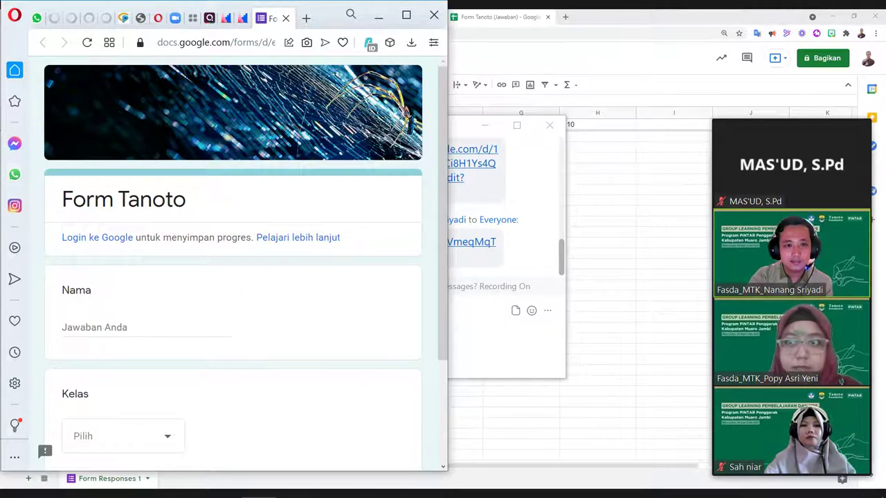
left_click(138, 327)
type("ma")
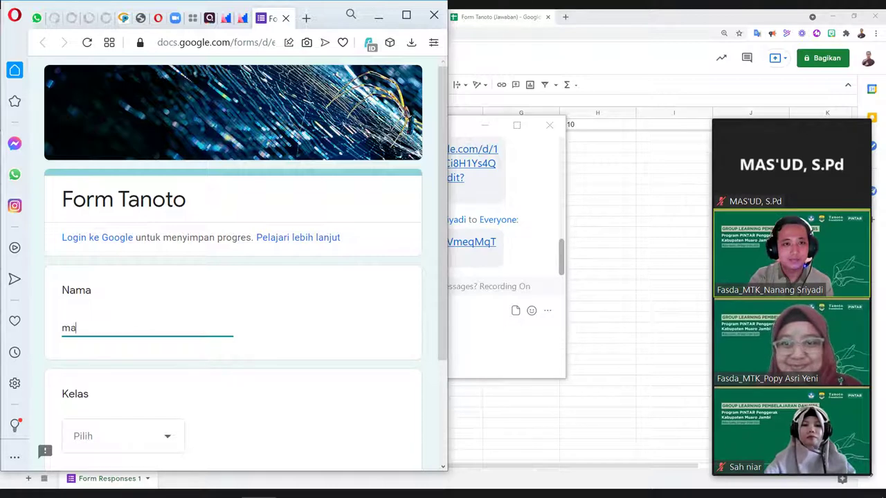
type("sud spd")
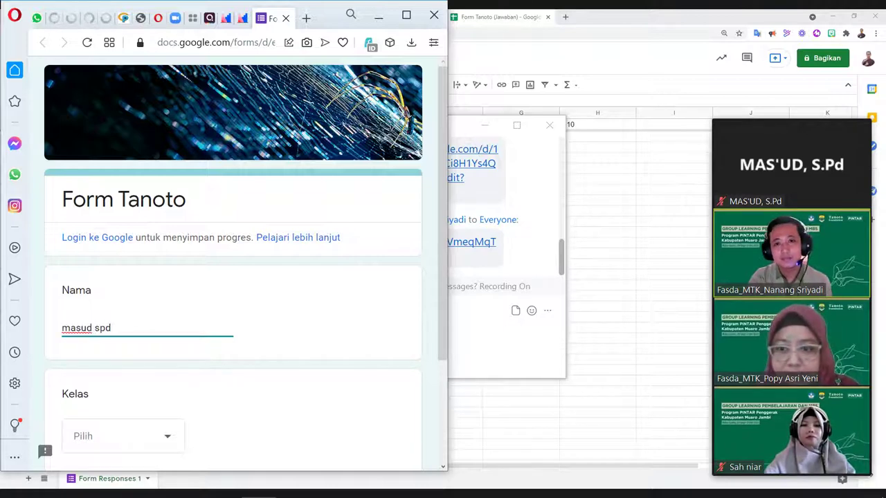
Step: Choose 7 as the Kelas answer and continue to the Soal section of the form
key("Tab")
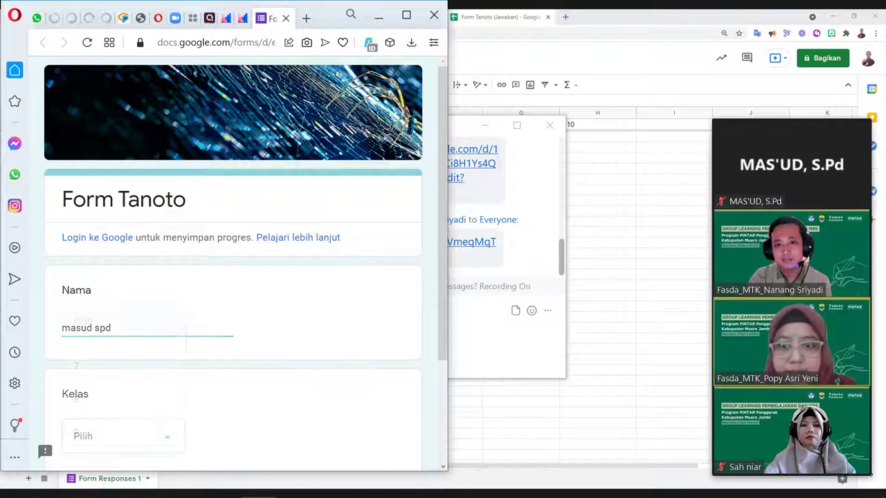
key("space")
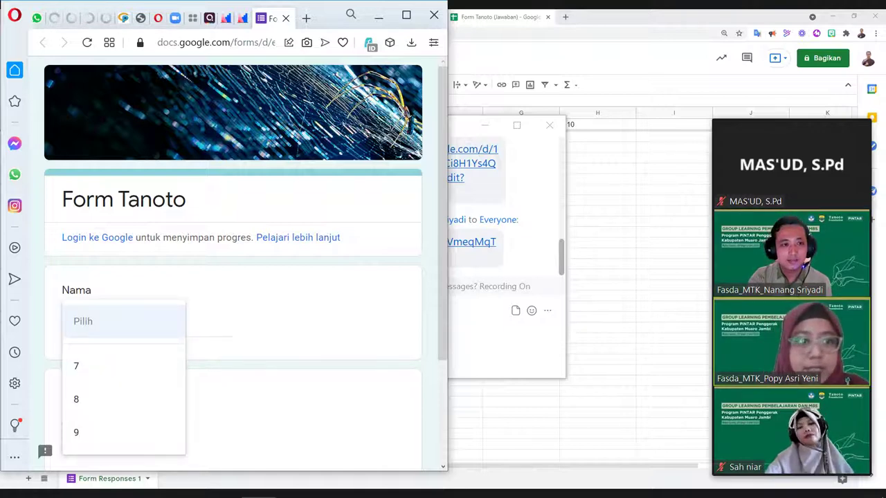
scroll(233, 263, "down", 1)
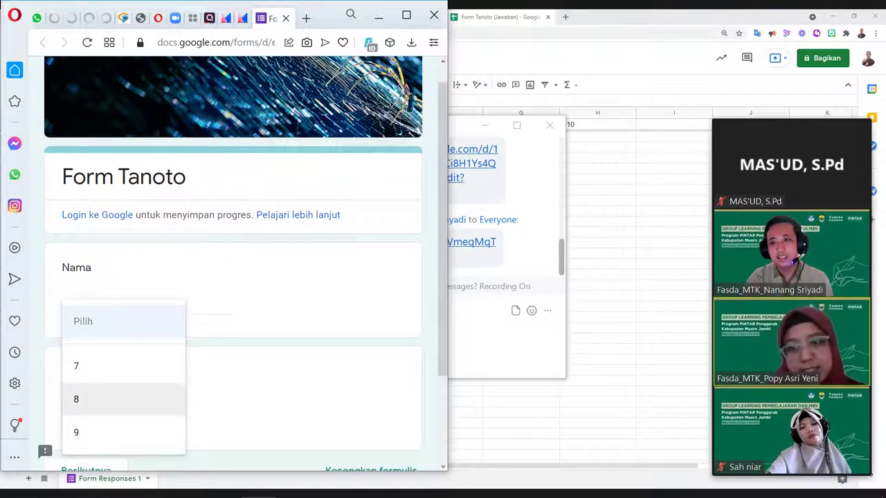
key("Up")
key("Return")
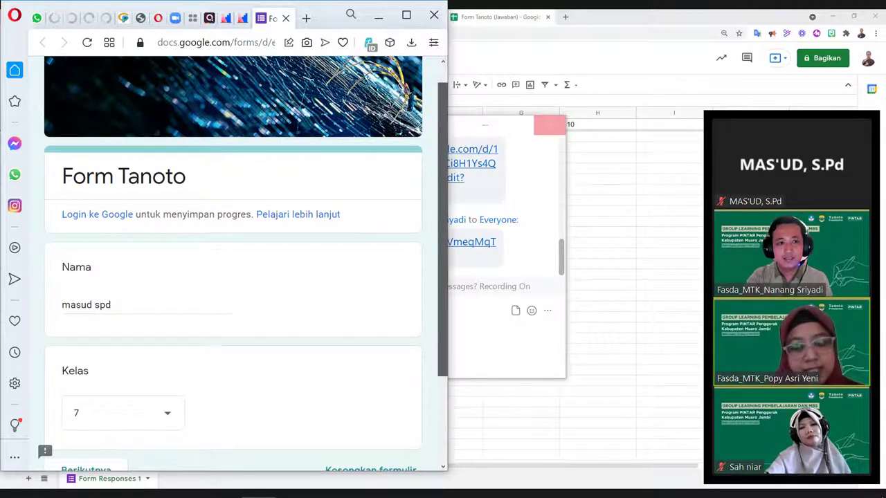
scroll(233, 263, "down", 2)
scroll(233, 263, "down", 1)
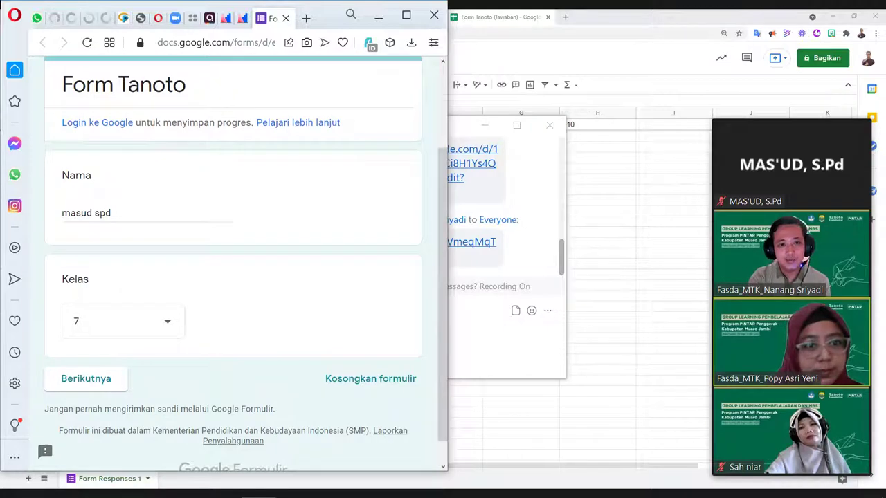
left_click(85, 378)
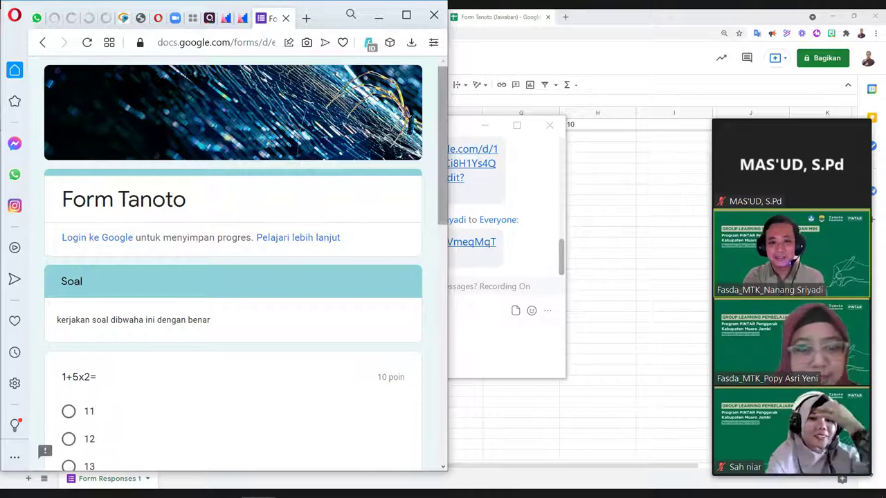
Step: Answer the first two quiz questions with 11 for 1+5x2= and 5 for 2+6:2=
scroll(233, 277, "down", 3)
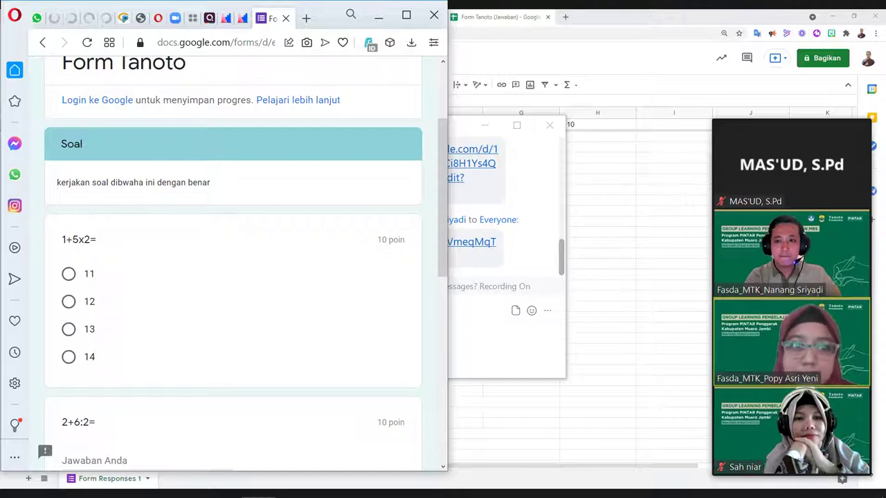
left_click(69, 274)
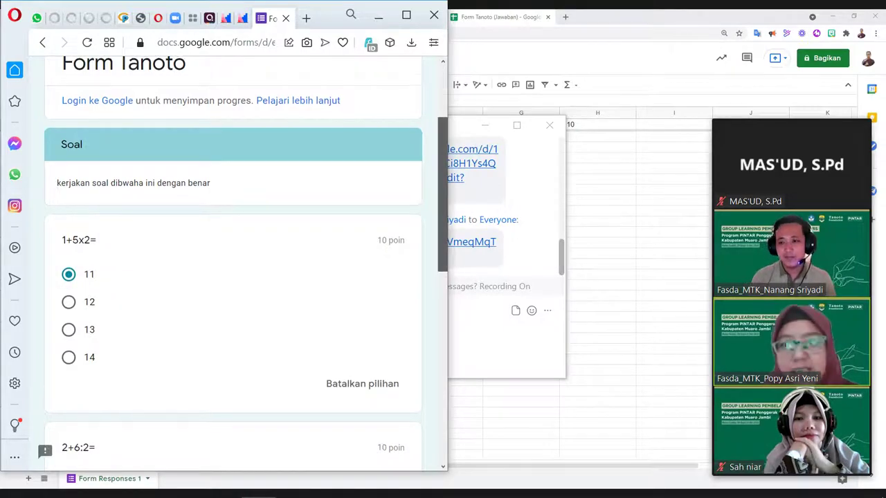
scroll(232, 263, "down", 1)
scroll(232, 263, "down", 2)
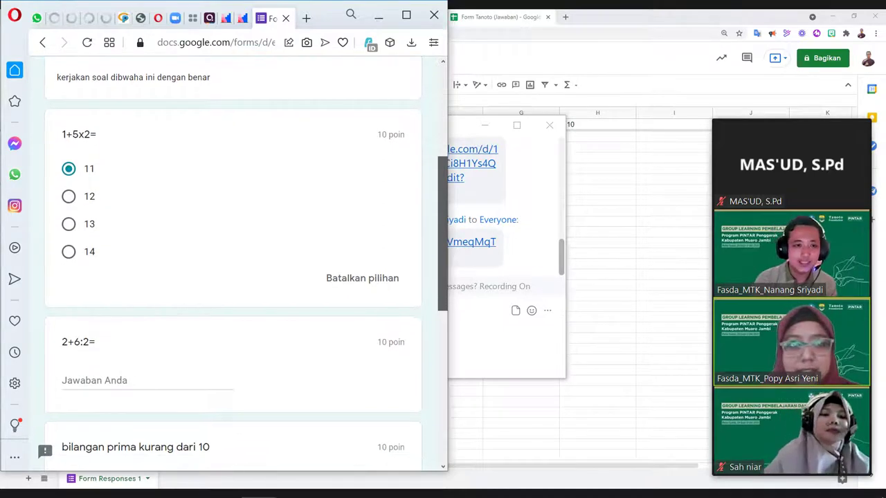
scroll(233, 263, "down", 1)
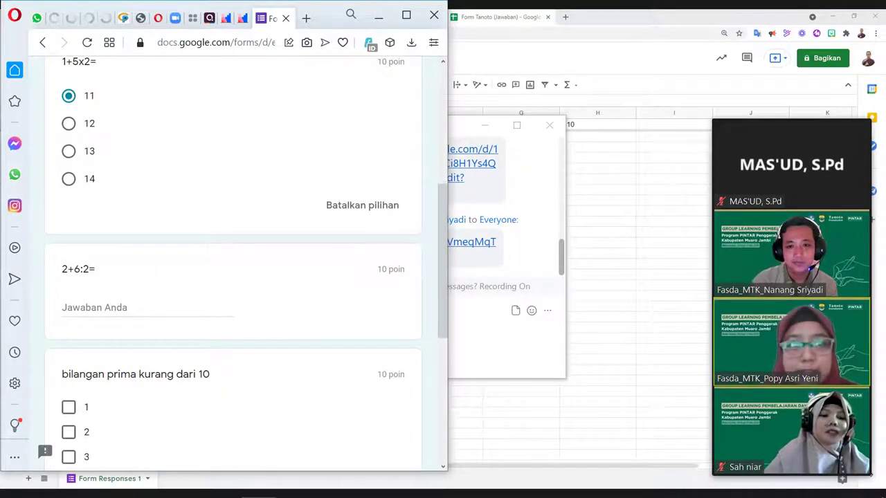
left_click(62, 308)
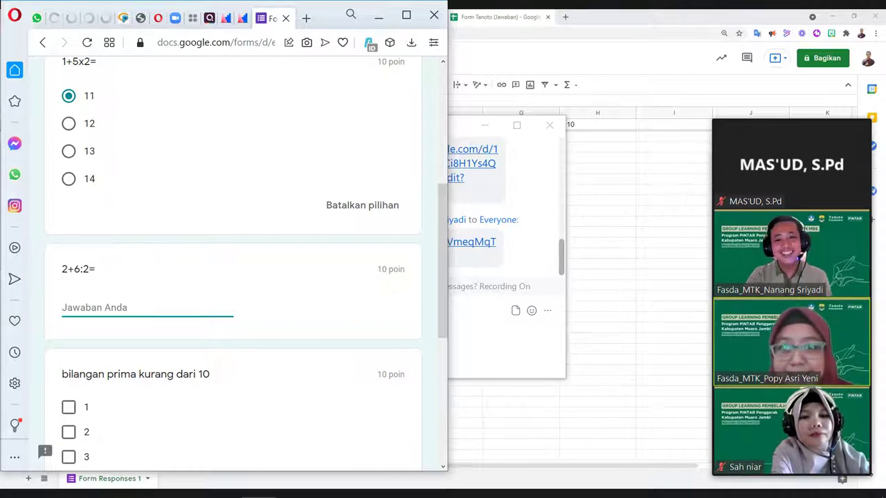
scroll(233, 263, "down", 2)
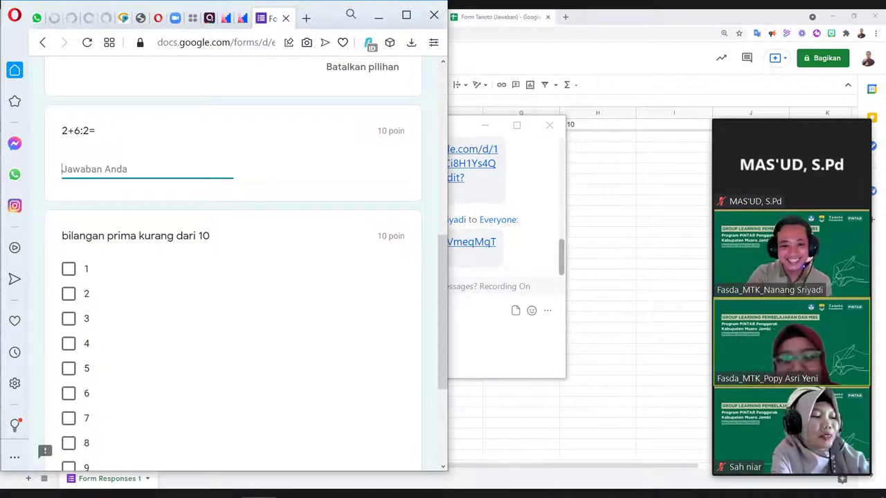
type("5")
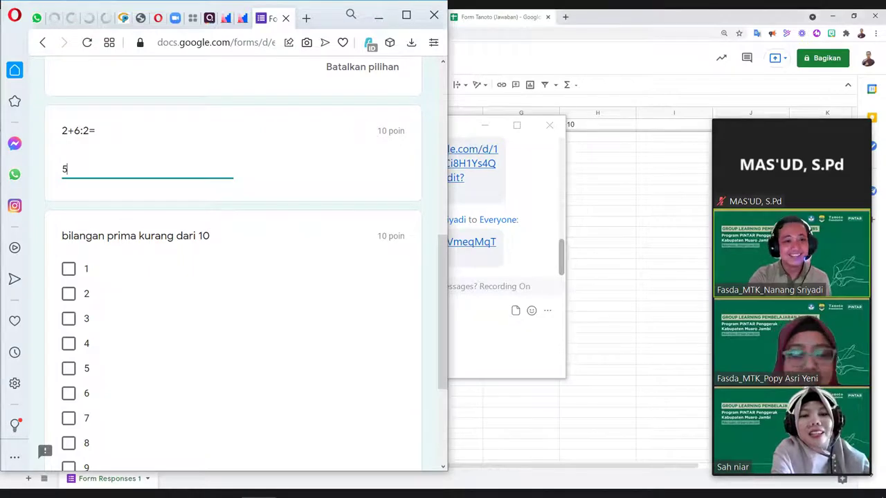
Step: Select 1, 2, 5 and 9 for the question "bilangan prima kurang dari 10" and submit the form
scroll(233, 263, "down", 2)
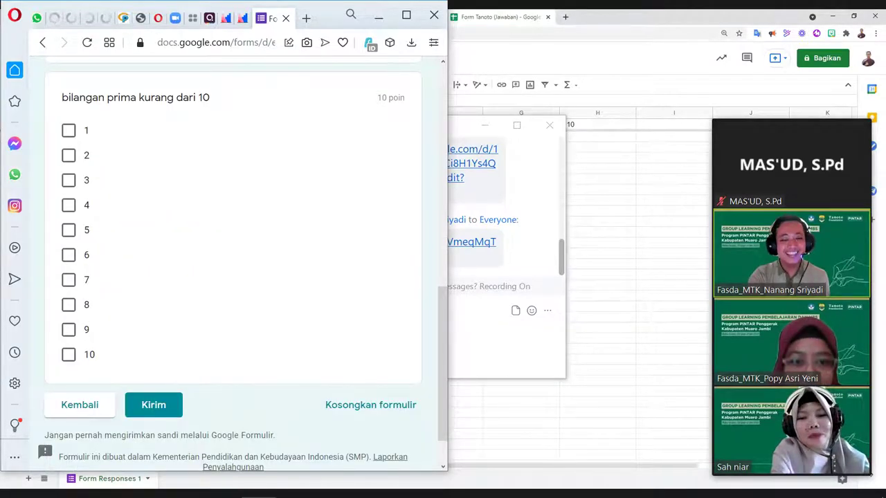
left_click(69, 130)
left_click(69, 155)
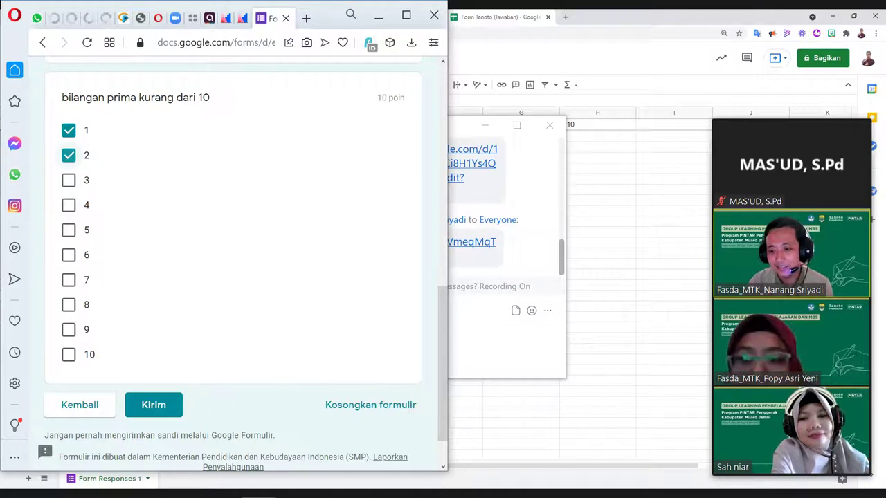
left_click(69, 230)
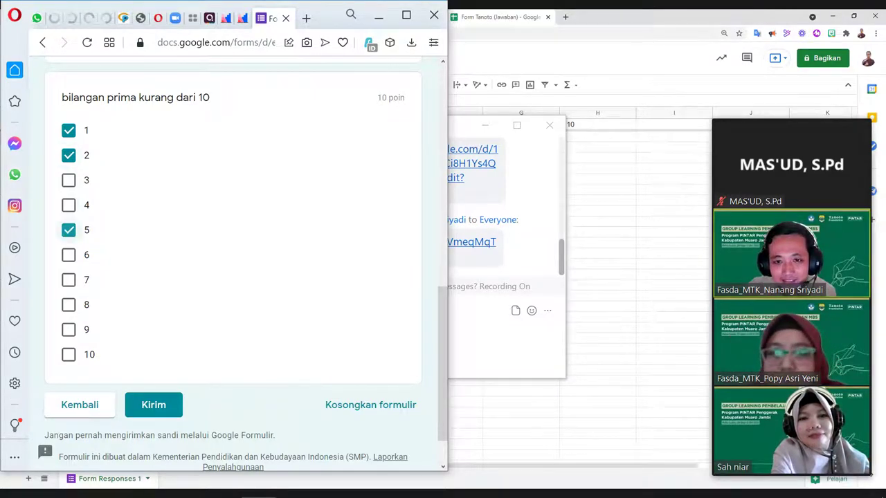
left_click(69, 329)
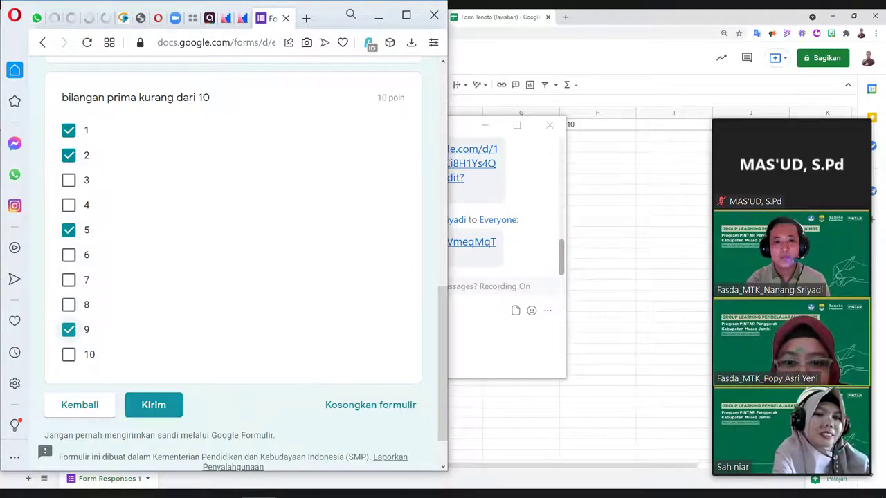
left_click(154, 404)
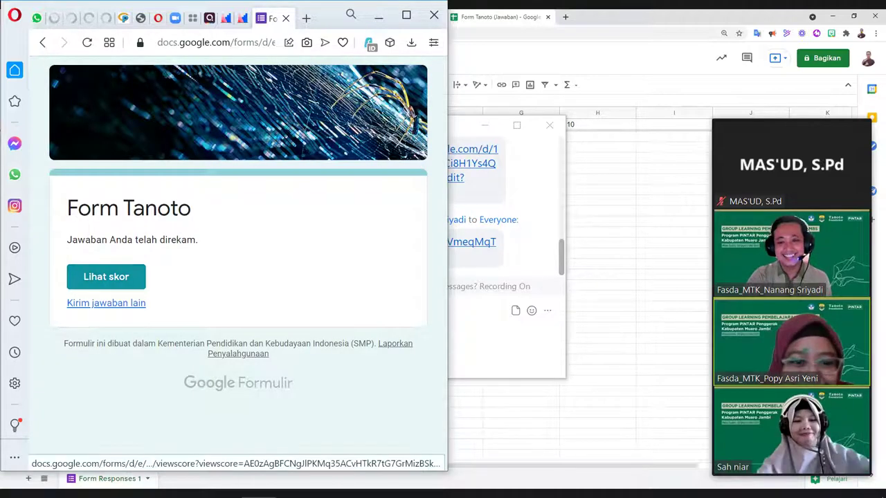
Step: View the score of the submitted quiz and review the points given for each answer
left_click(106, 276)
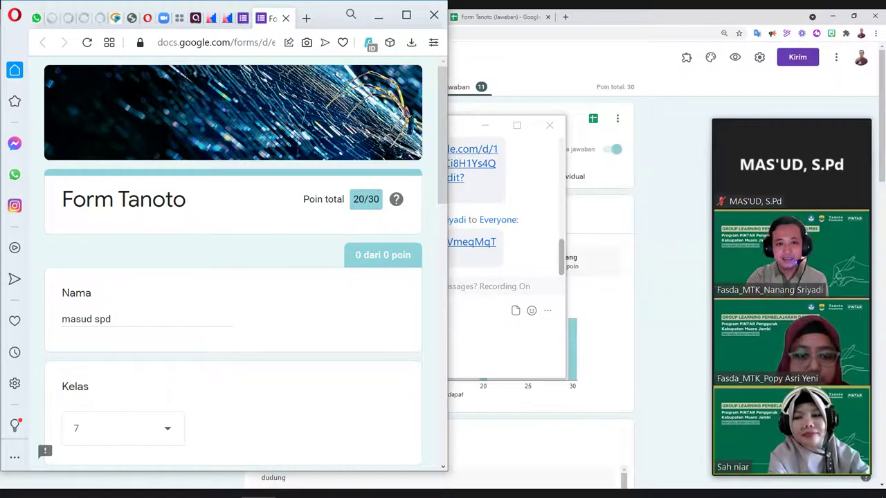
scroll(233, 263, "down", 5)
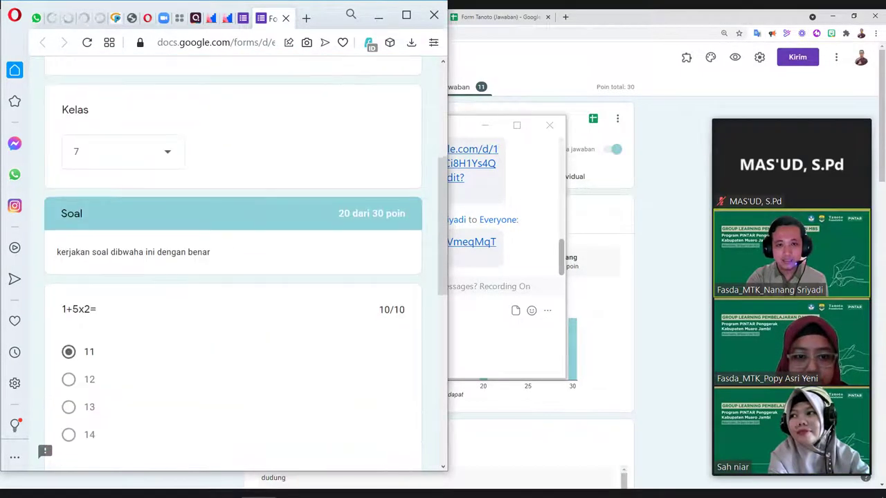
scroll(232, 263, "down", 5)
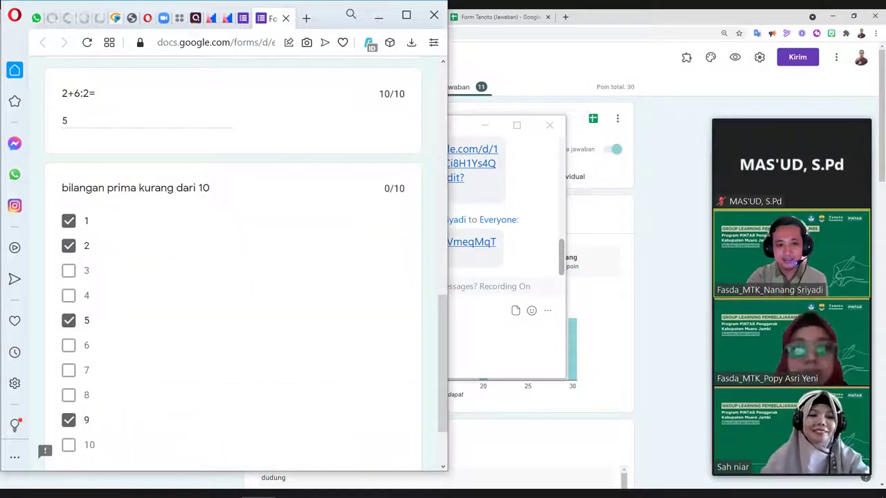
scroll(232, 263, "down", 2)
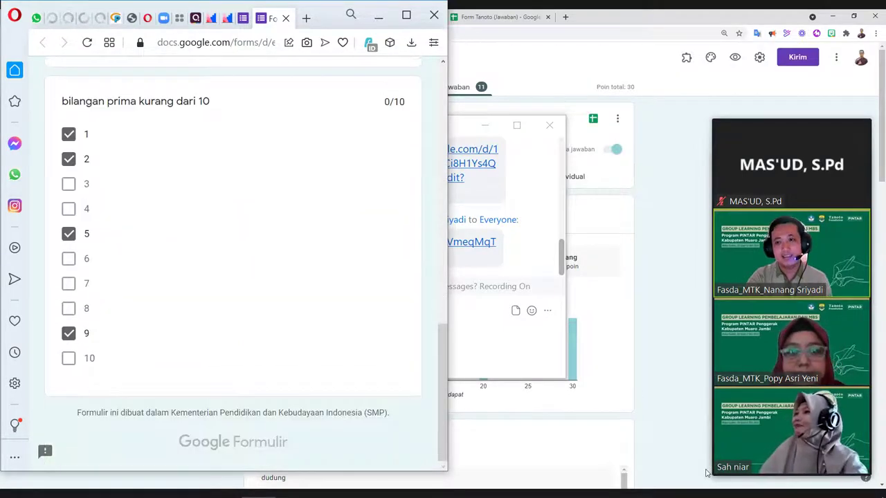
scroll(233, 263, "up", 15)
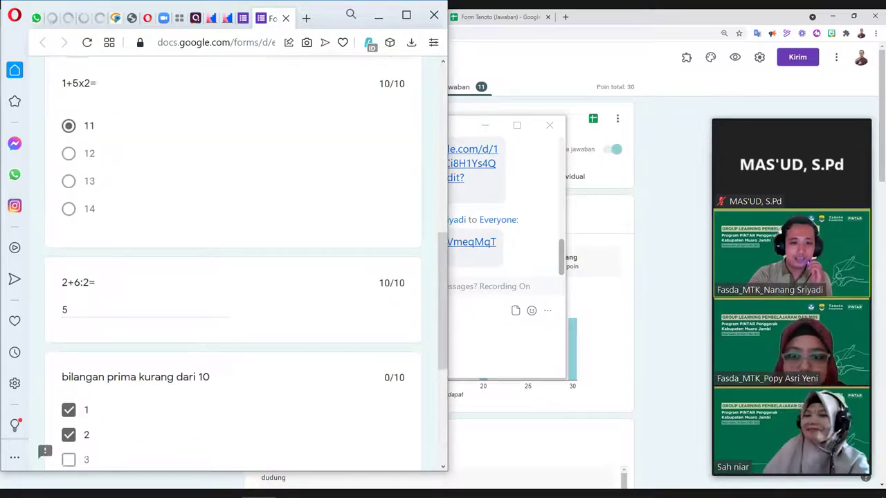
scroll(232, 262, "up", 3)
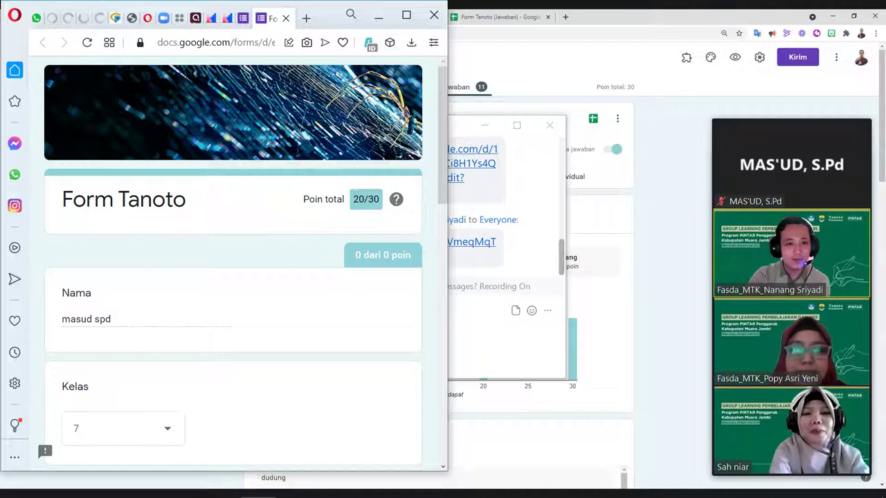
Step: Minimize the browser window with the quiz score without quitting Opera
left_click(434, 14)
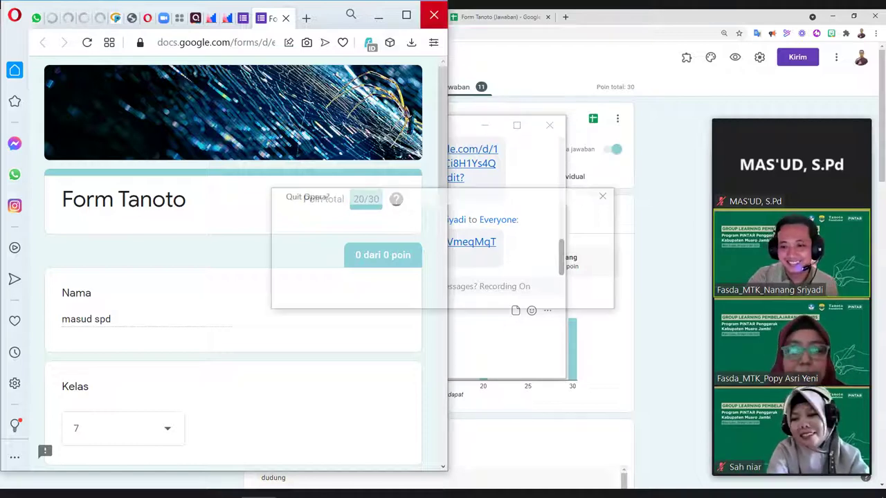
key("Escape")
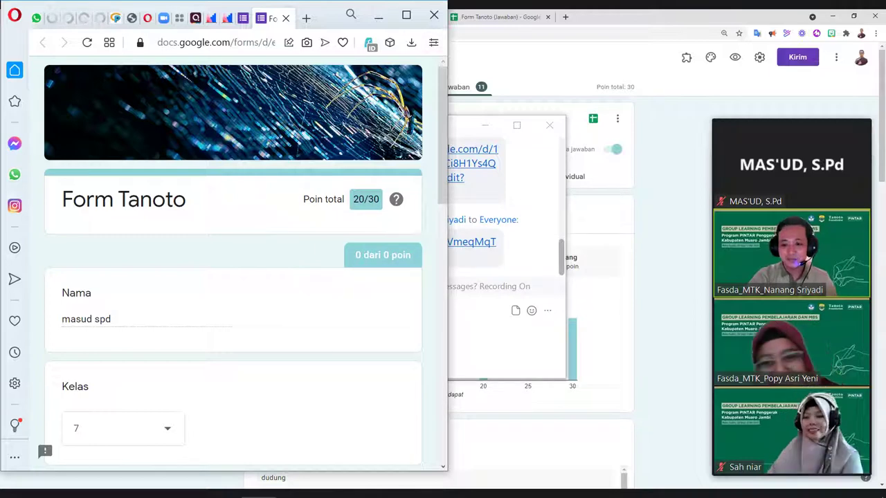
left_click(379, 14)
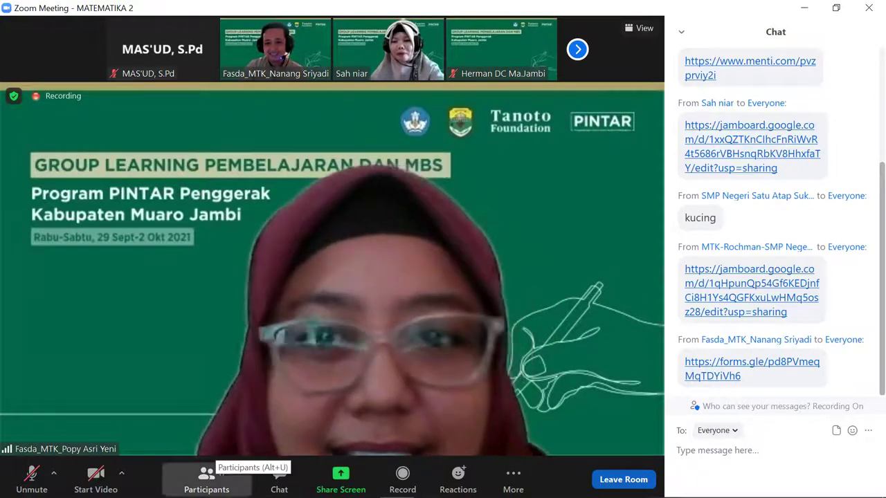
Step: Show the participants list in the Zoom meeting and send a heart reaction
left_click(218, 463)
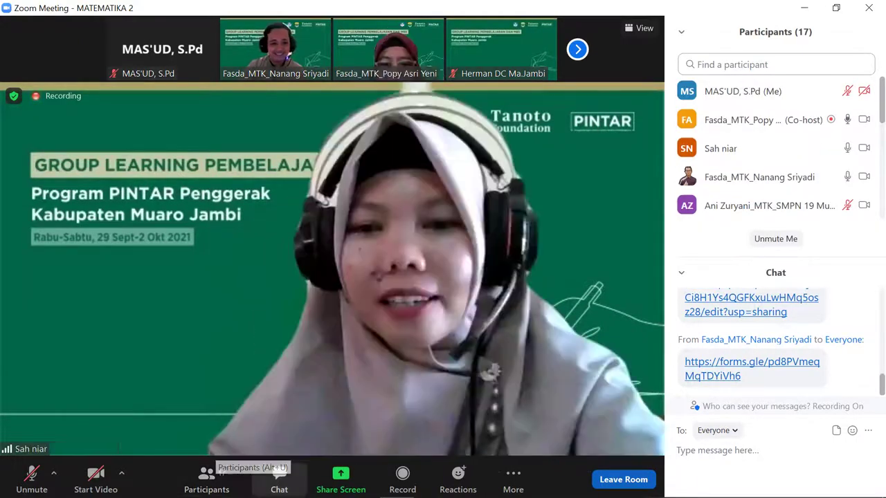
left_click(458, 477)
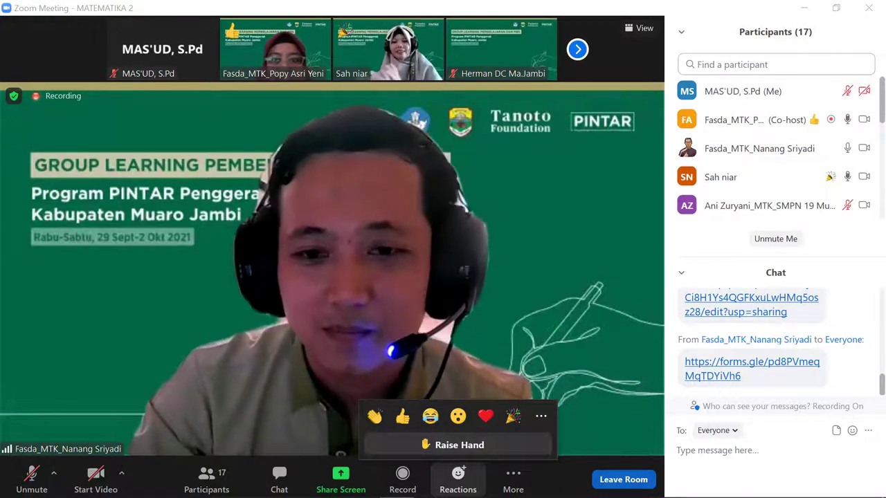
left_click(485, 416)
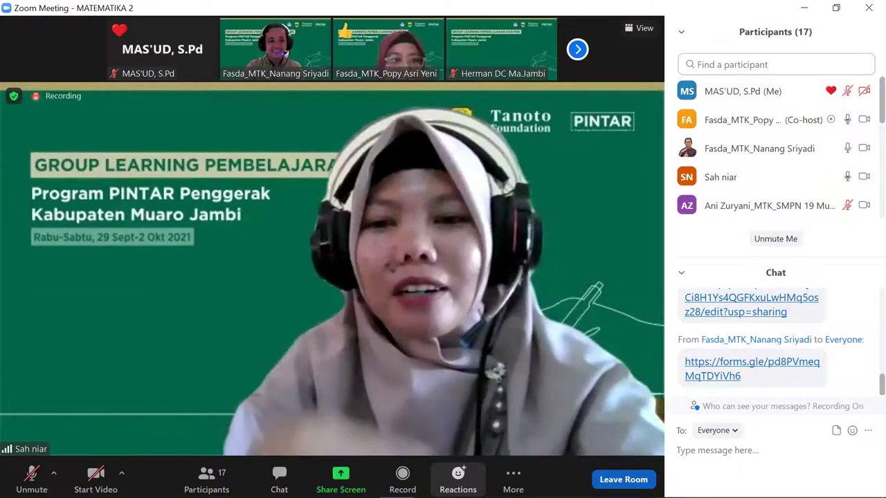
left_click(457, 477)
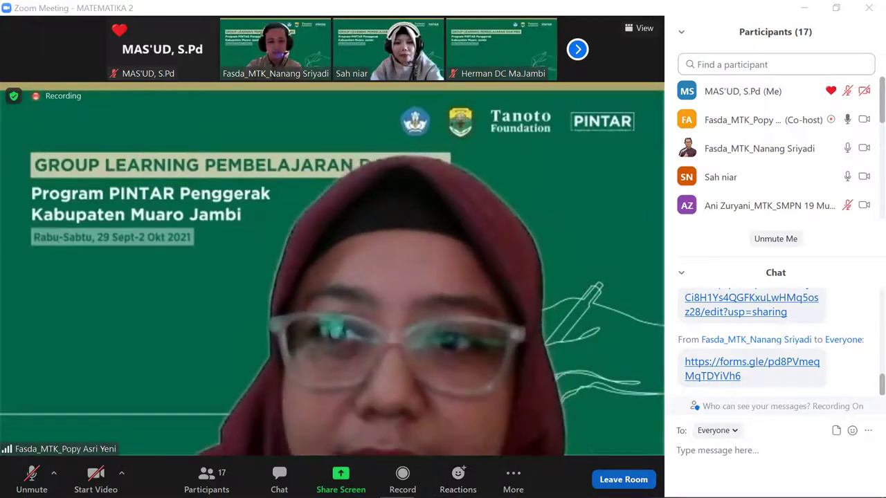
Step: Raise a hand in the Zoom meeting
left_click(541, 415)
left_click(458, 477)
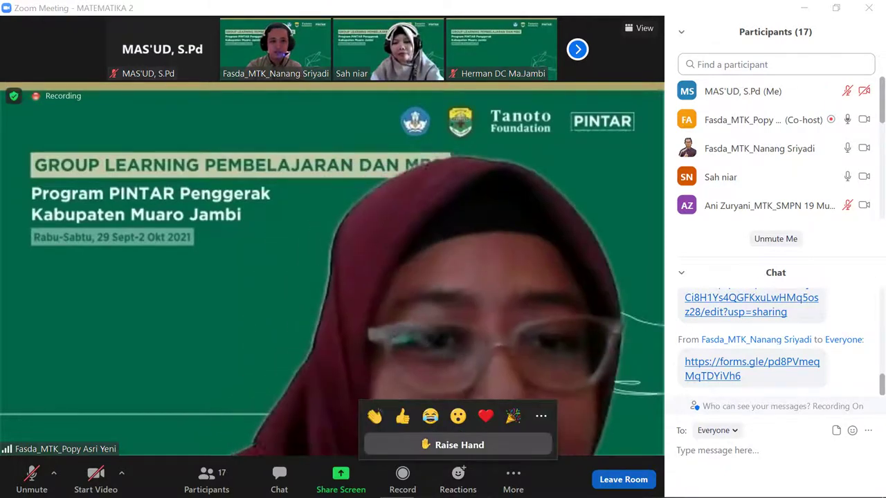
left_click(459, 445)
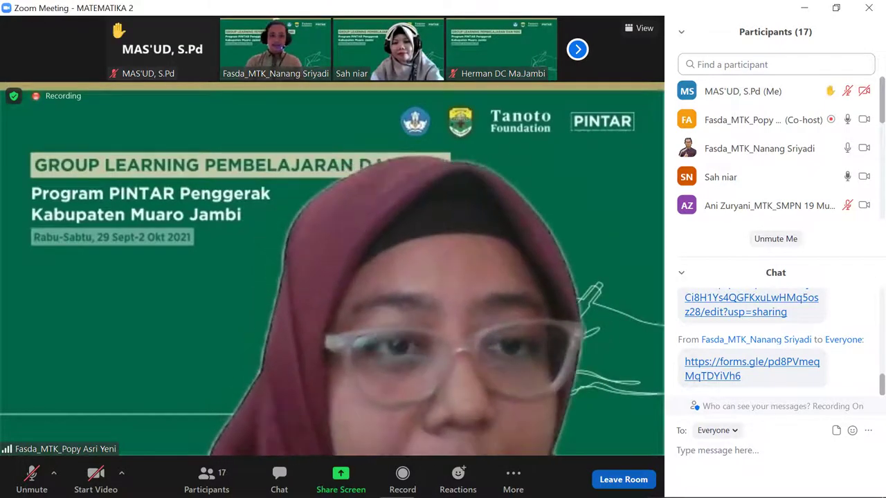
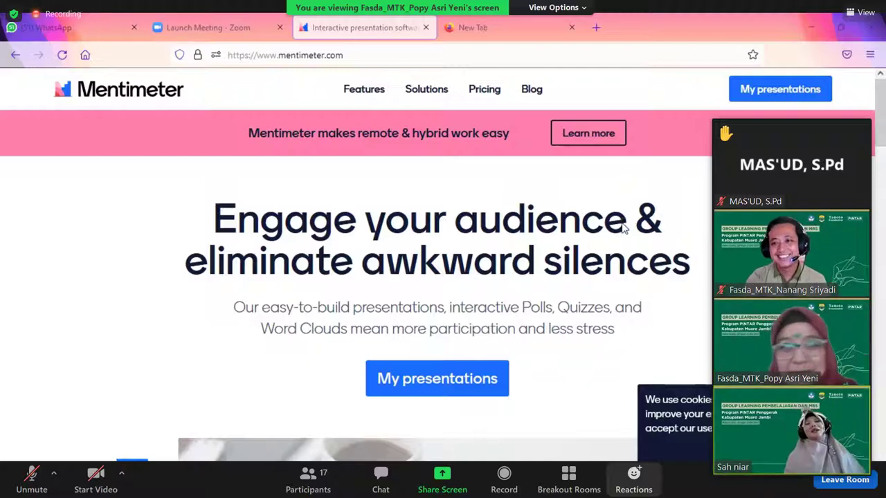
left_click(633, 477)
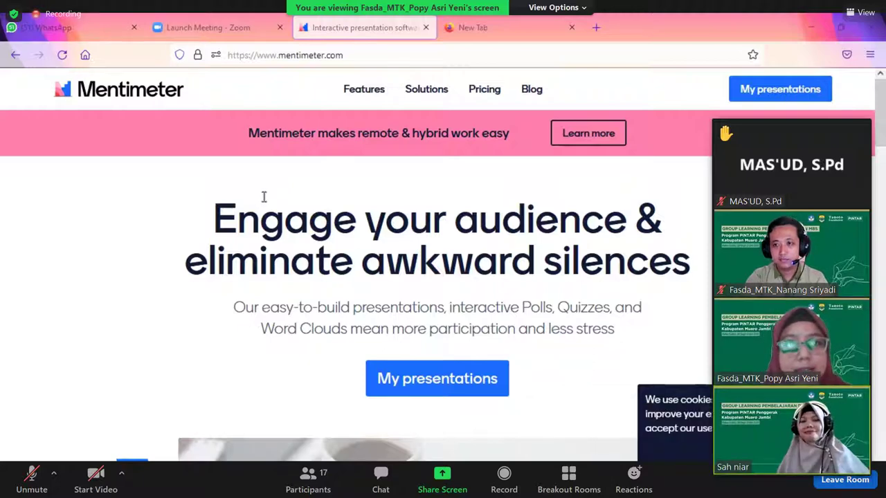
left_click(363, 55)
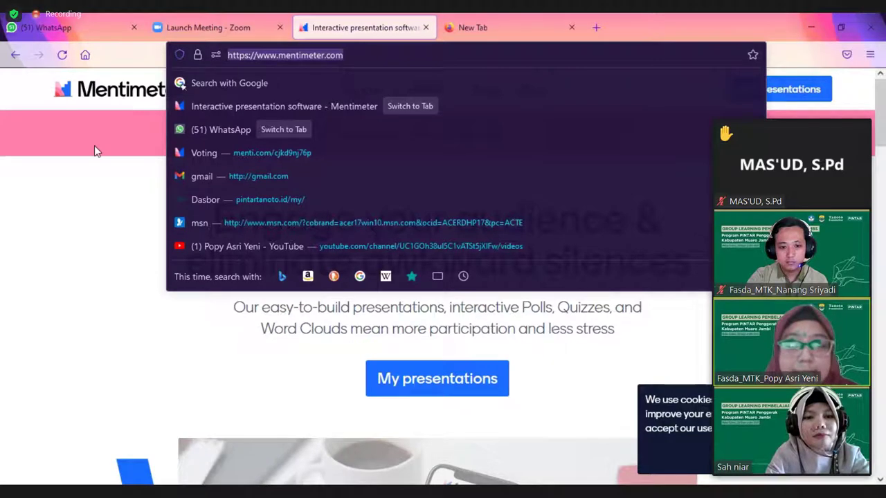
key("Escape")
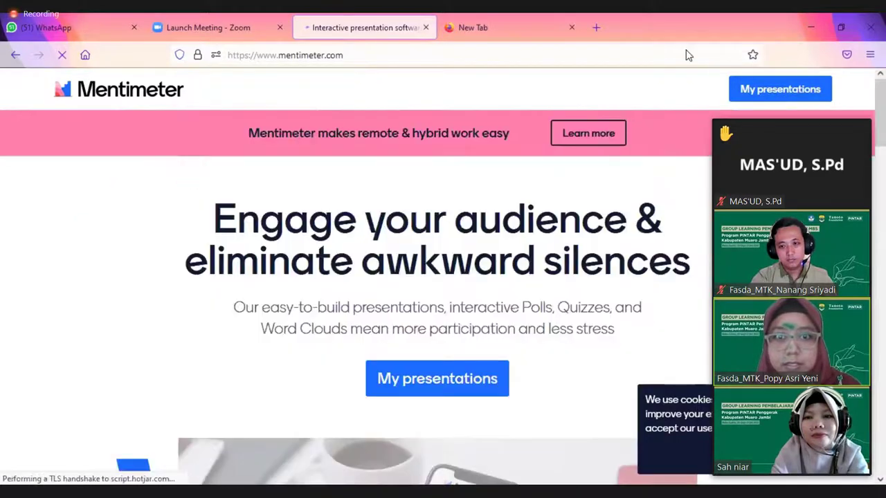
left_click(770, 91)
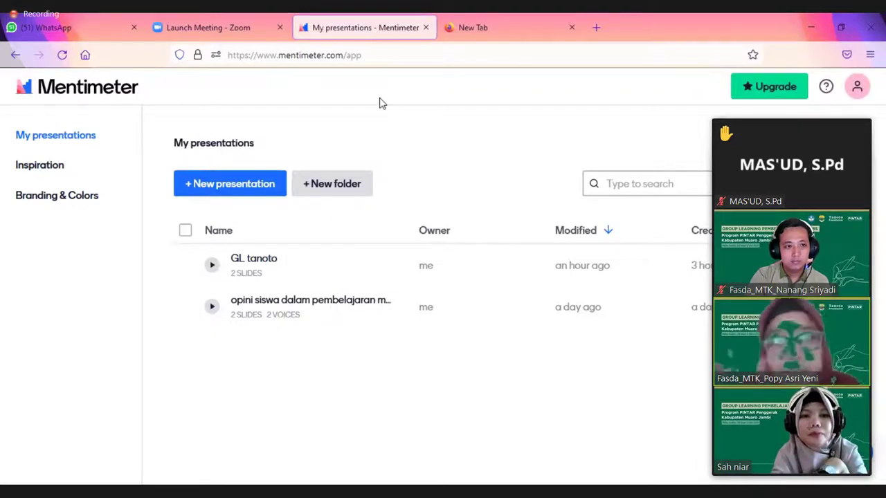
left_click(306, 193)
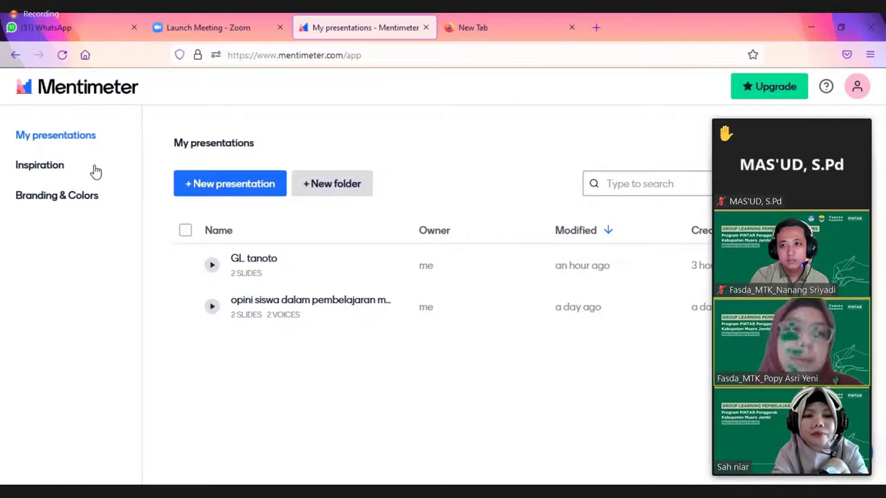
left_click(200, 194)
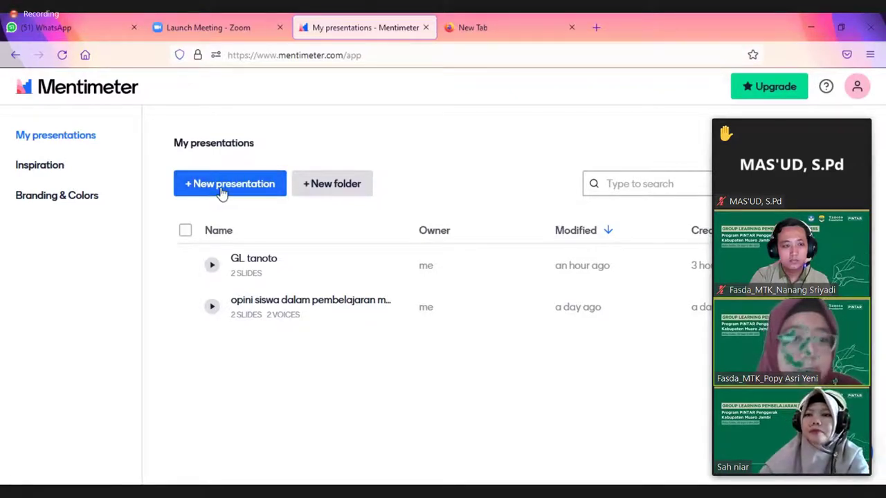
Step: Create a new presentation named "mentimeter tanoto"
left_click(231, 192)
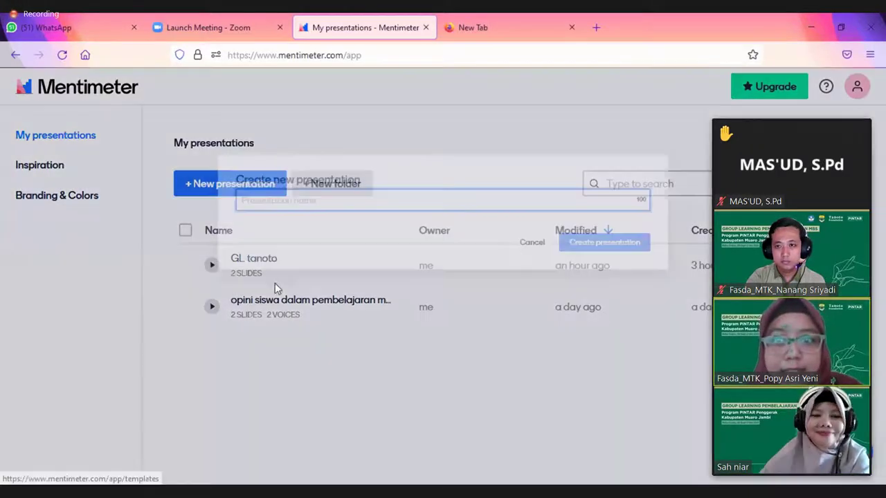
type("te")
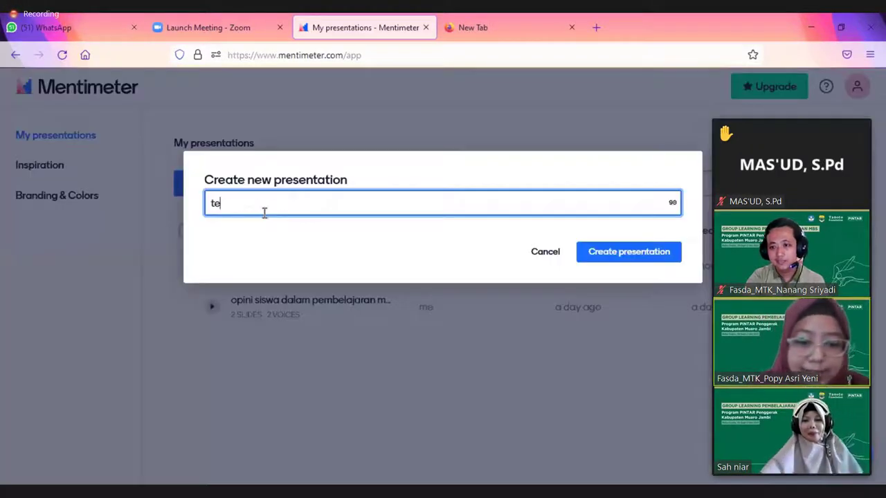
type("s m")
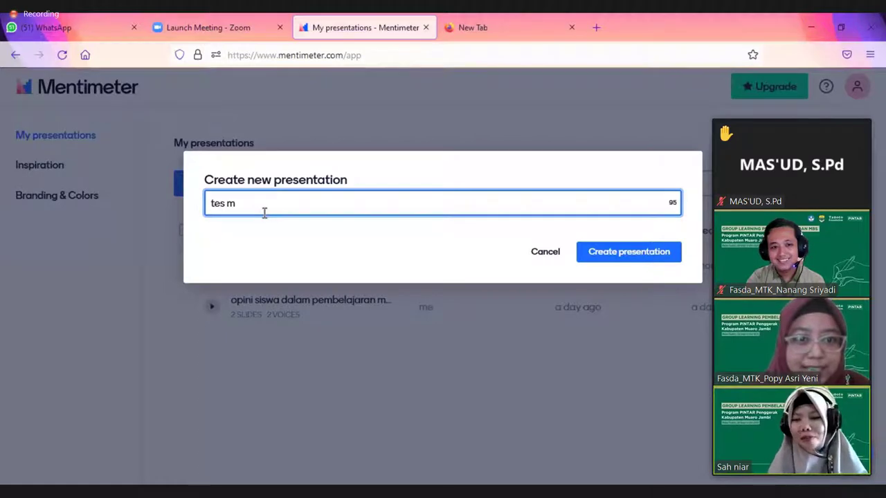
key("BackSpace")
key("BackSpace")
key("BackSpace")
key("BackSpace")
key("BackSpace")
type("men")
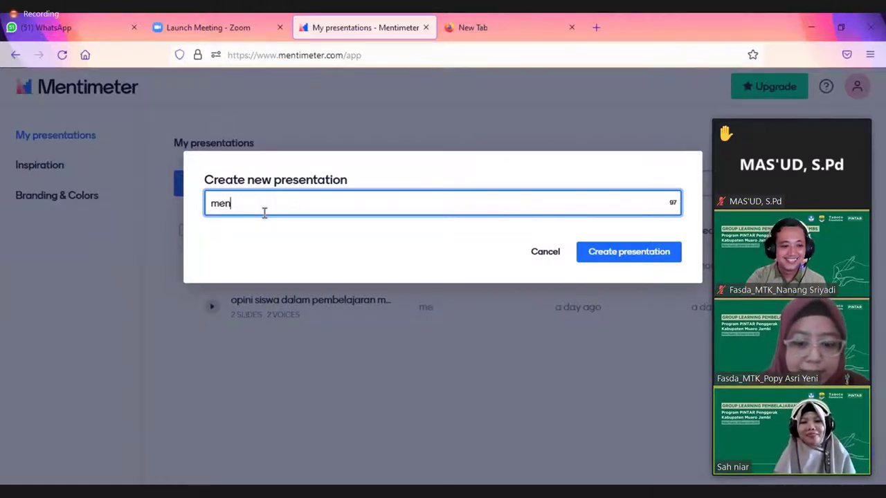
type("timet")
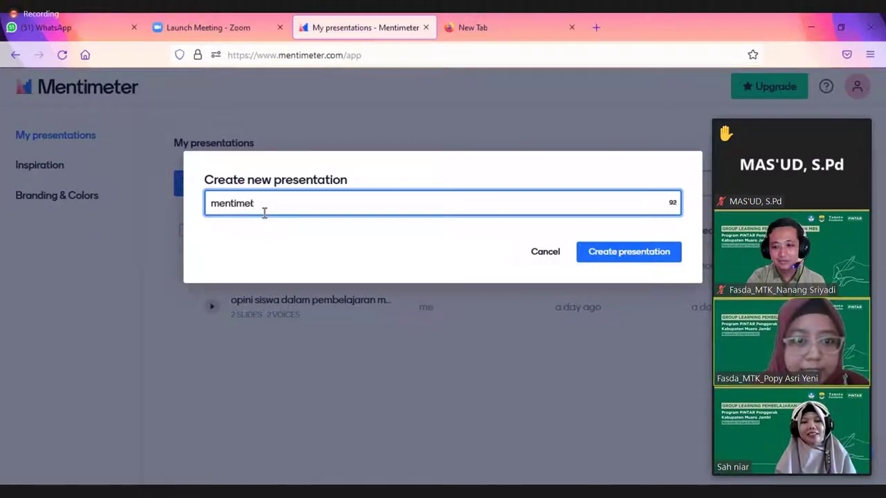
type("er tanoto")
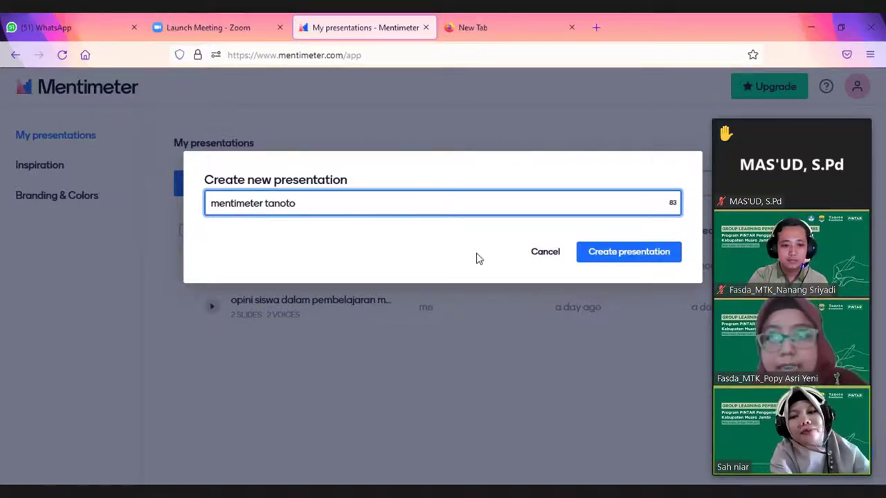
left_click(614, 255)
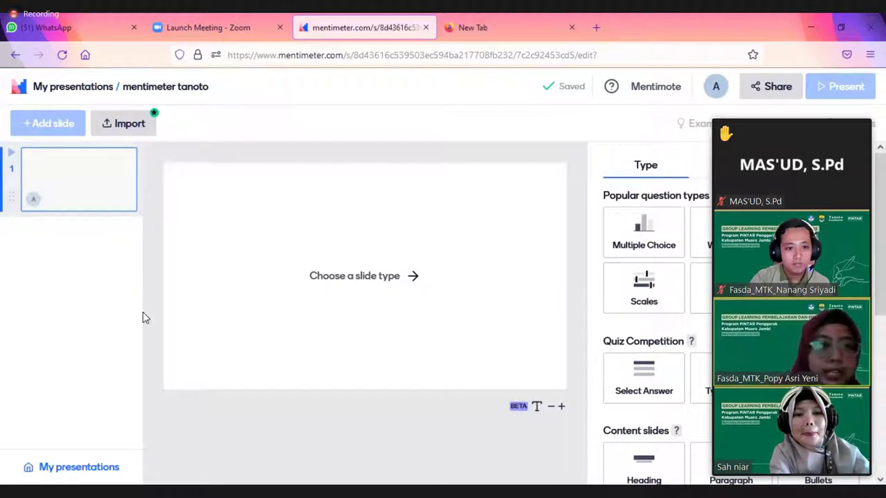
Step: Set the type of the first slide to Word Cloud
left_click(93, 189)
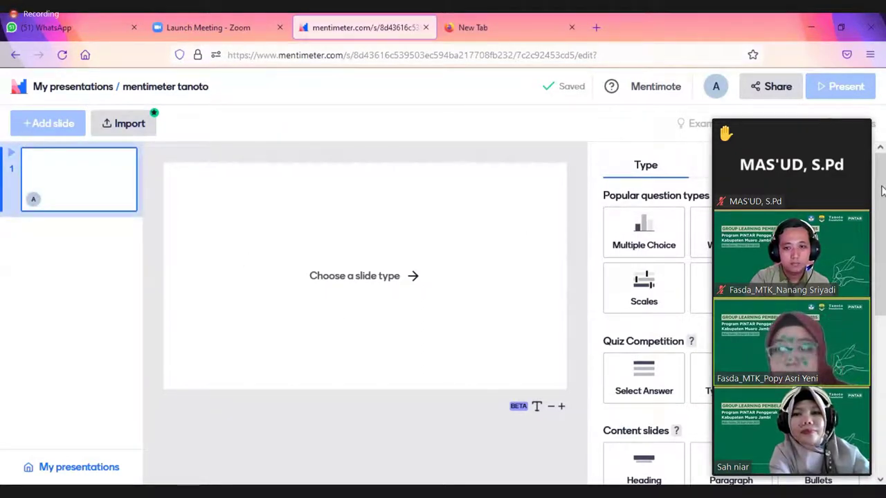
left_click(644, 243)
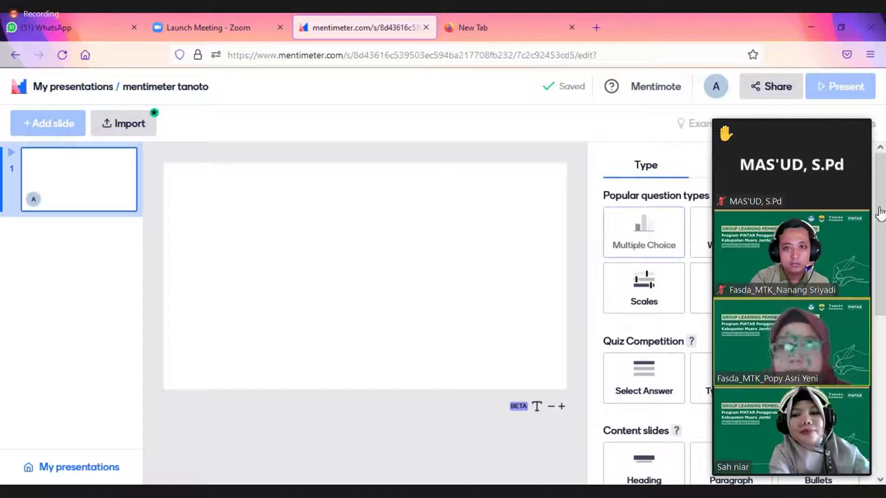
scroll(881, 240, "down", 1)
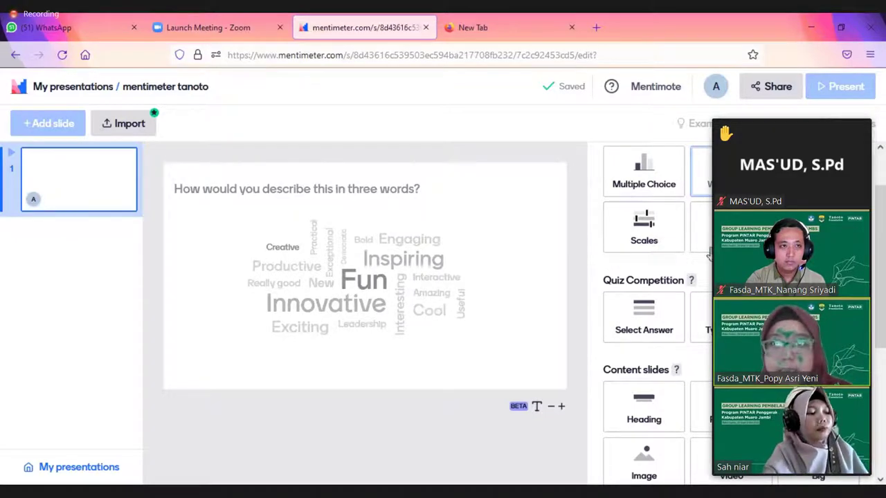
left_click(645, 175)
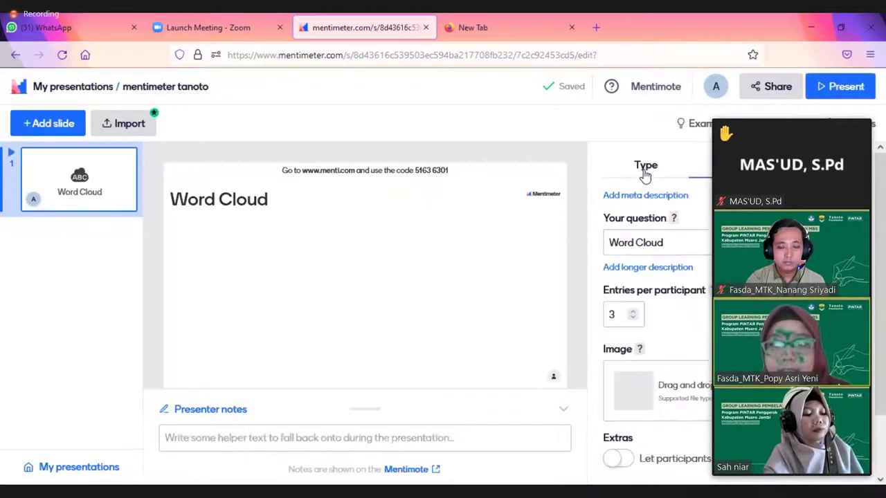
Step: Review the available slide types, from popular questions and quiz competition to content slides and advanced questions
left_click(615, 176)
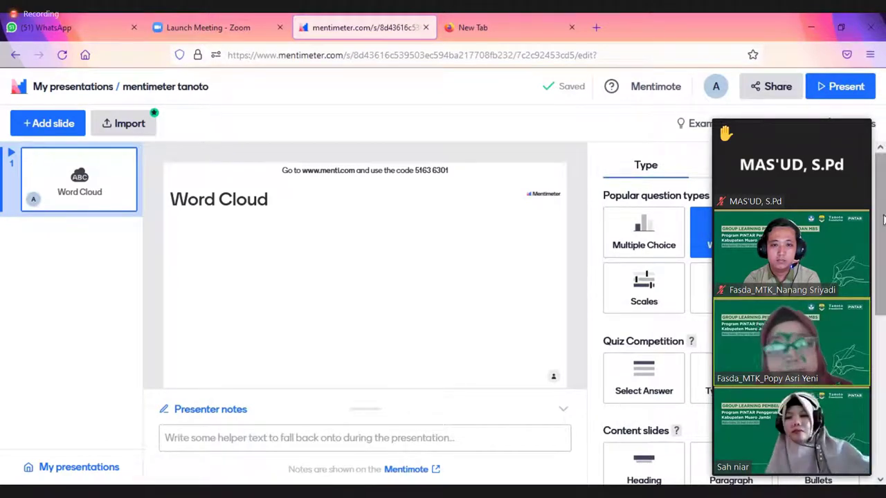
scroll(651, 312, "down", 1)
scroll(651, 312, "down", 1)
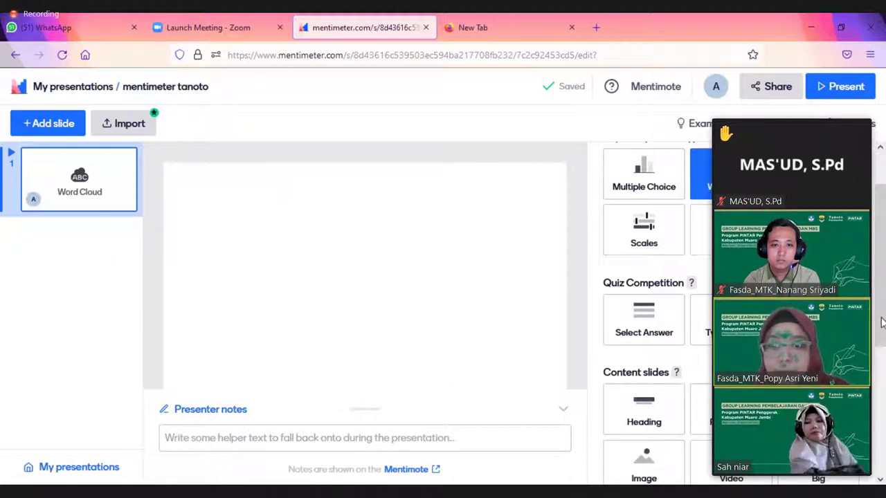
scroll(877, 320, "down", 1)
scroll(873, 321, "down", 2)
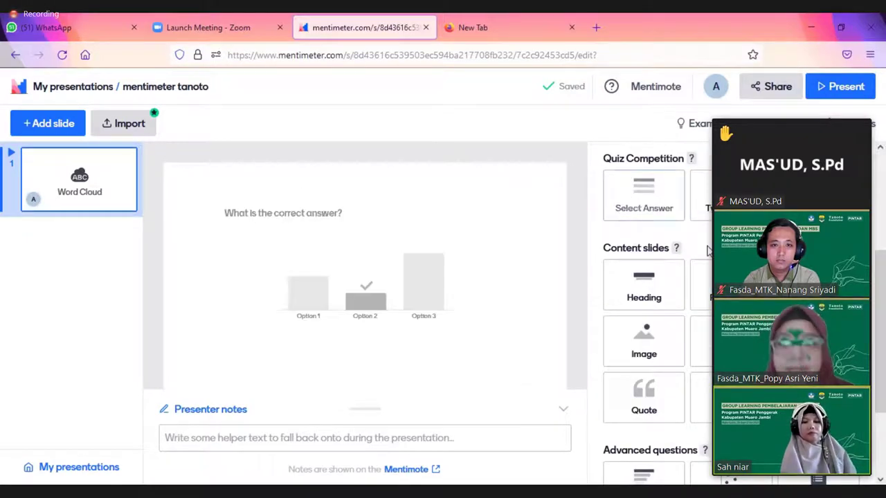
left_click_drag(882, 303, 883, 284)
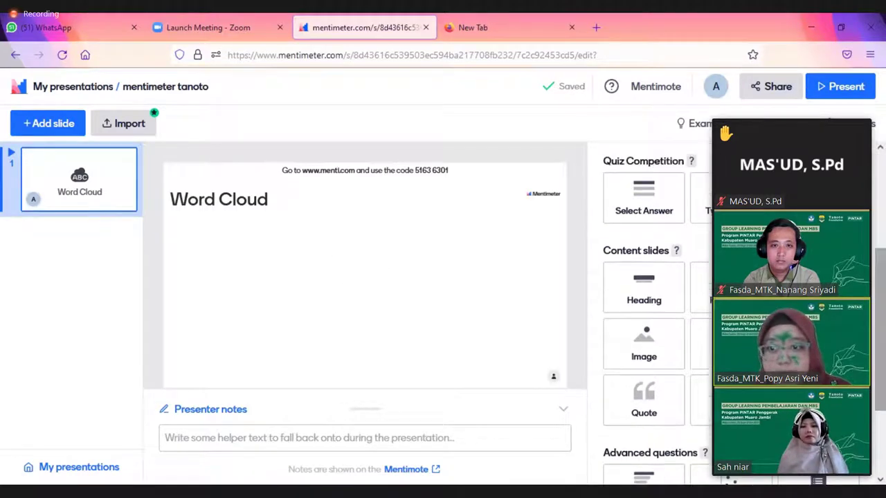
left_click(646, 290)
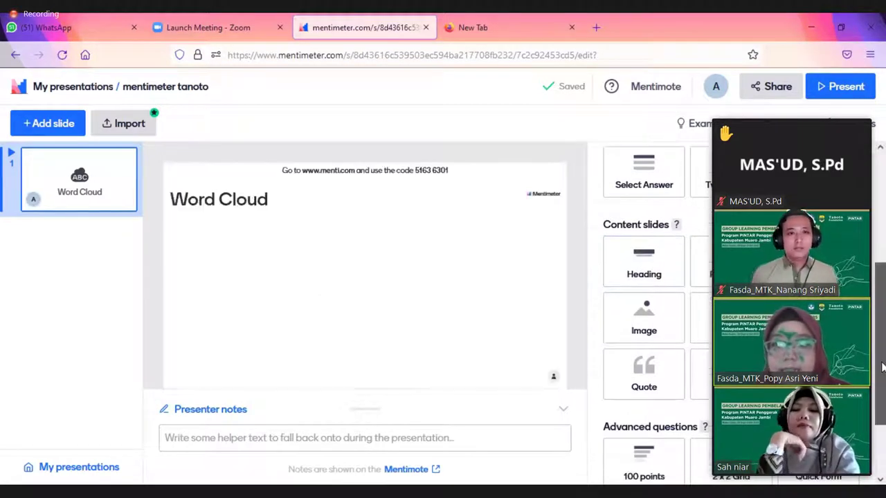
scroll(643, 320, "down", 2)
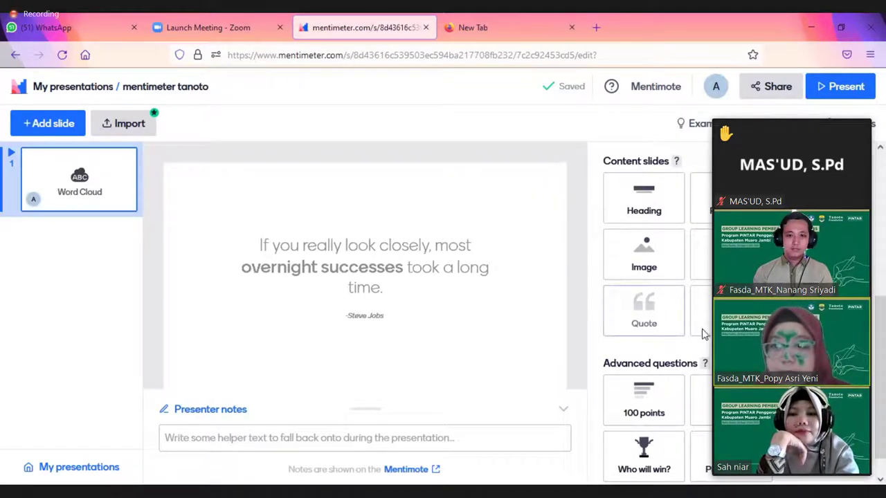
scroll(883, 402, "down", 1)
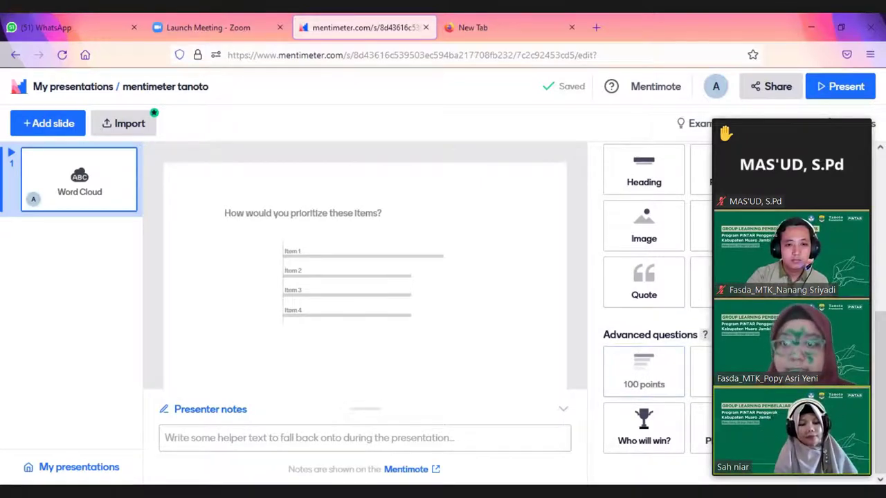
scroll(702, 243, "up", 5)
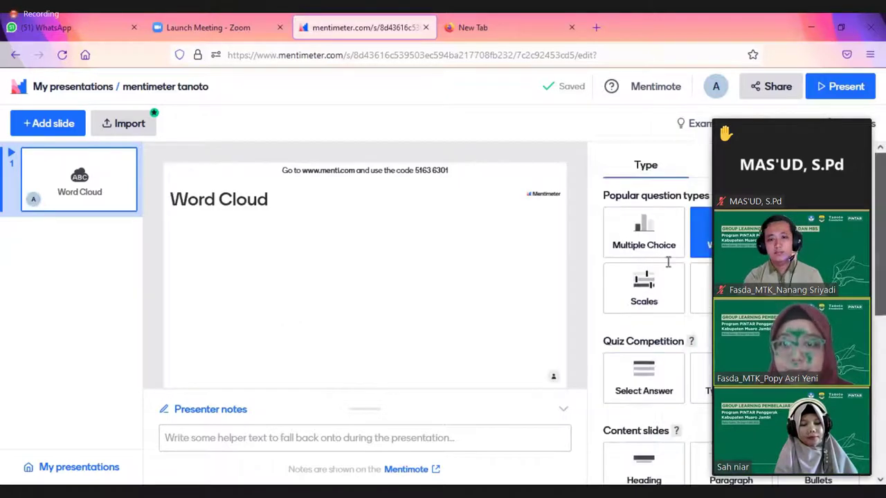
Step: Set the Word Cloud question to "bagaimana perasaan bapak/ibu mengikuti kegiatan GL tanoto?" and open its longer description field
left_click(670, 257)
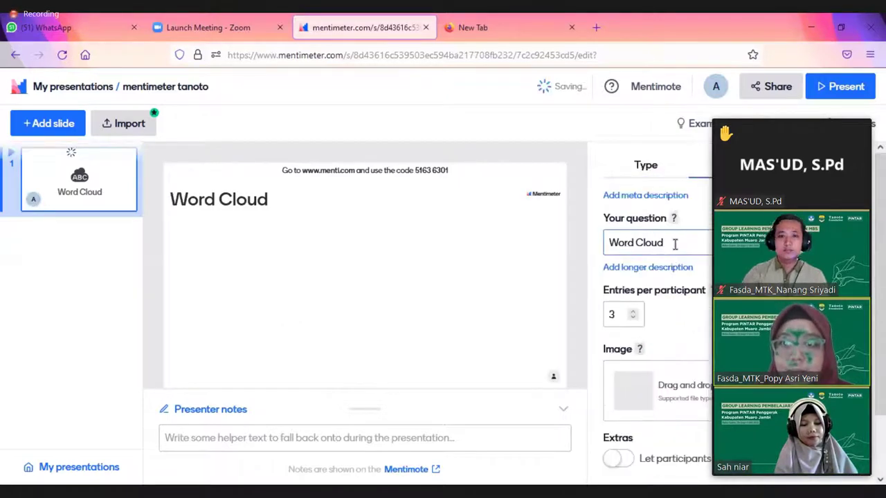
left_click(623, 241)
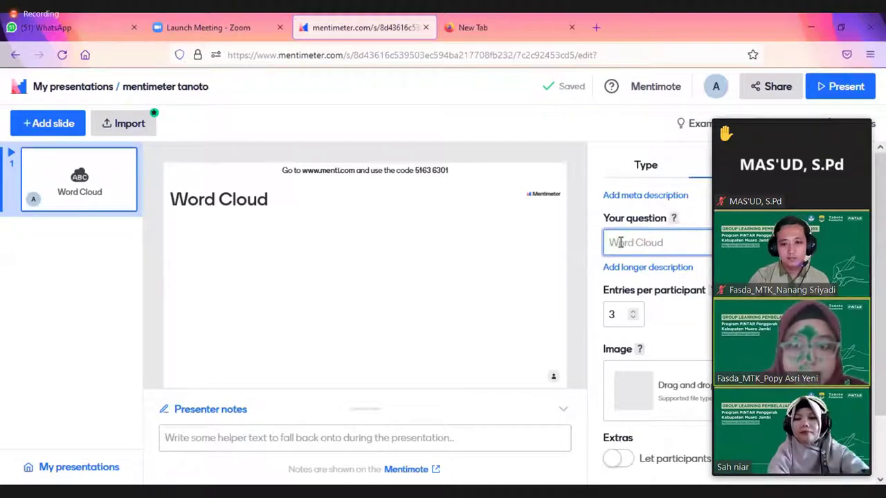
type("bagaiamm")
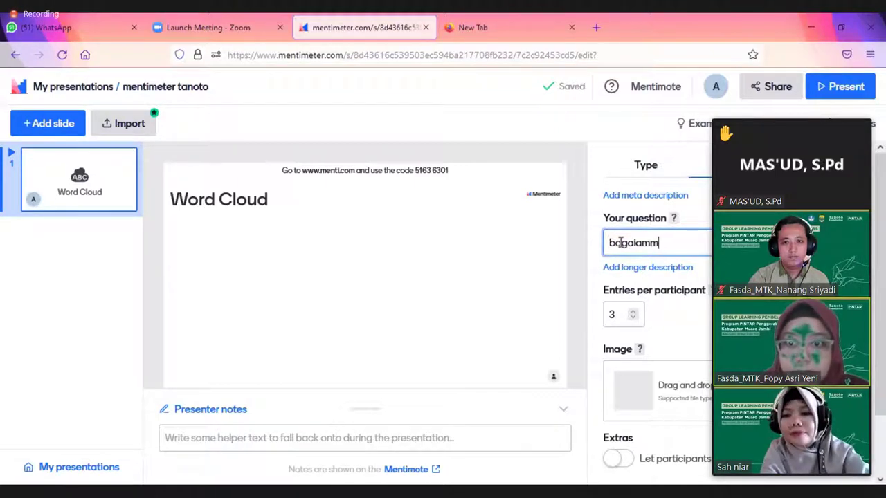
key("BackSpace")
key("BackSpace")
key("BackSpace")
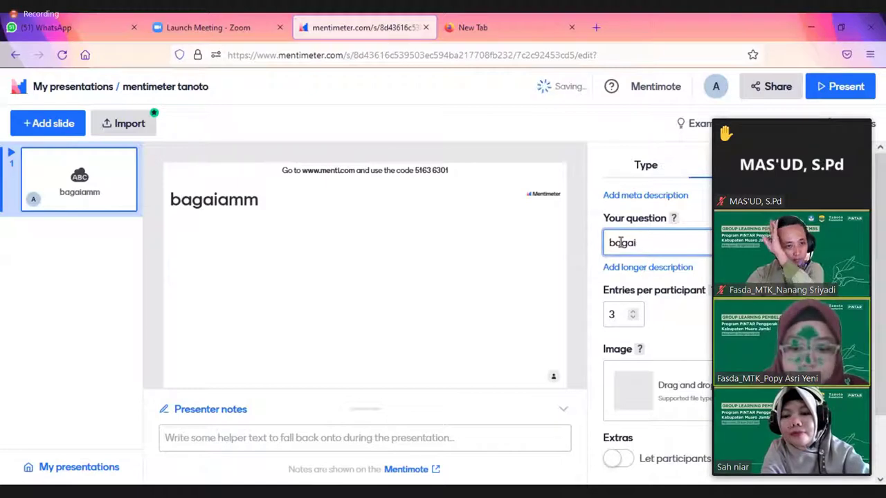
type("mana per")
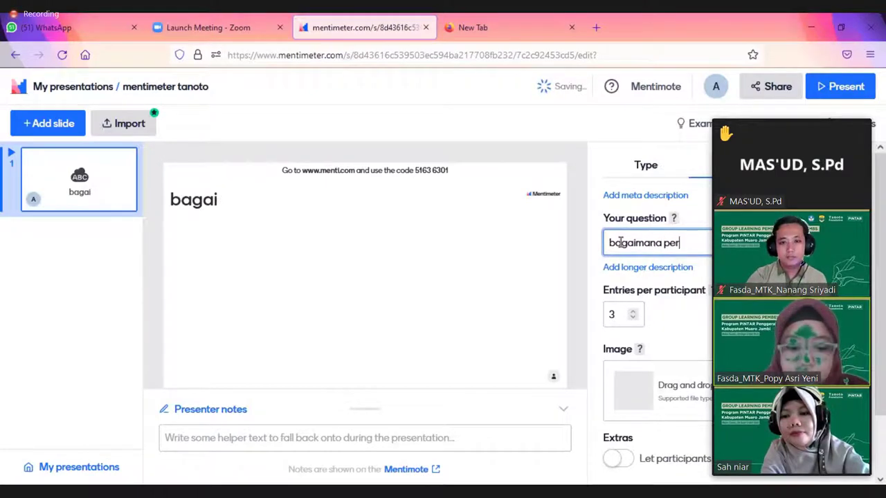
type("asaan b")
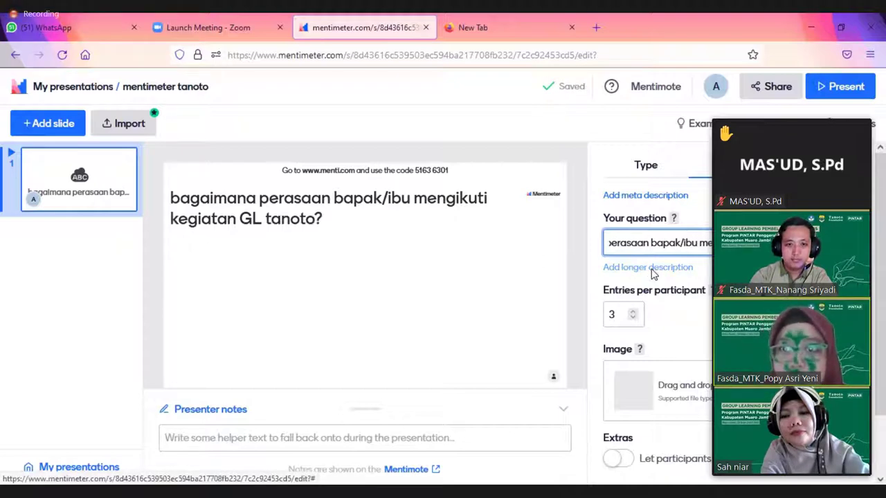
left_click(651, 270)
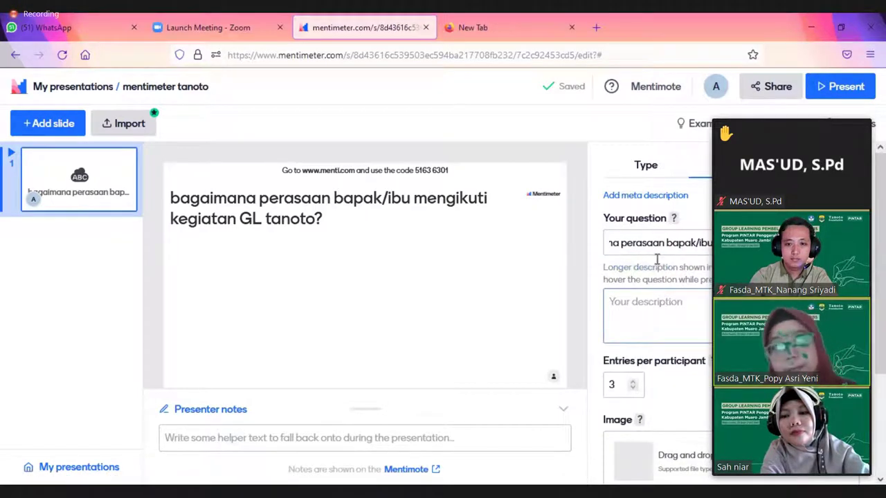
Step: Set the Word Cloud question's entries per participant to 1
left_click(641, 243)
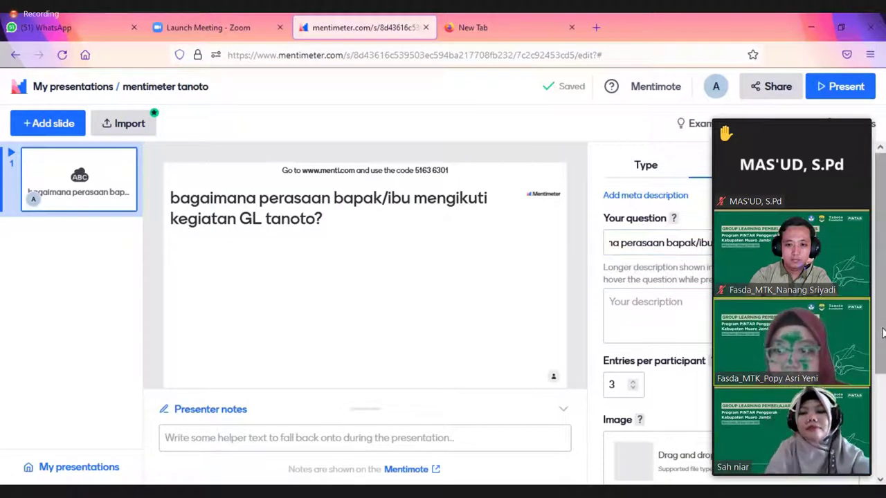
scroll(882, 374, "down", 2)
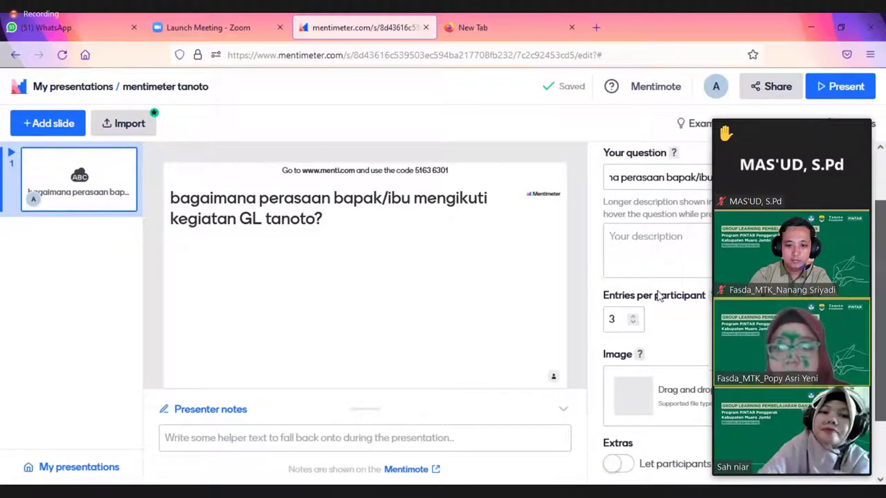
scroll(658, 296, "down", 1)
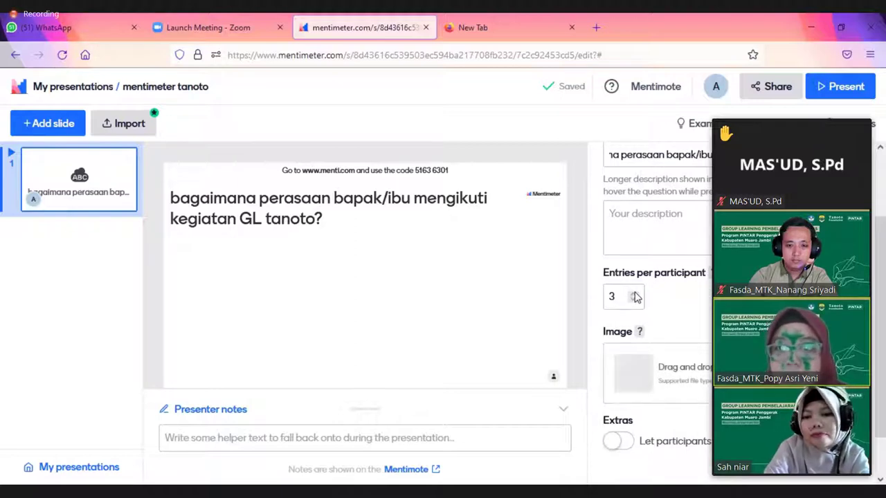
left_click(636, 297)
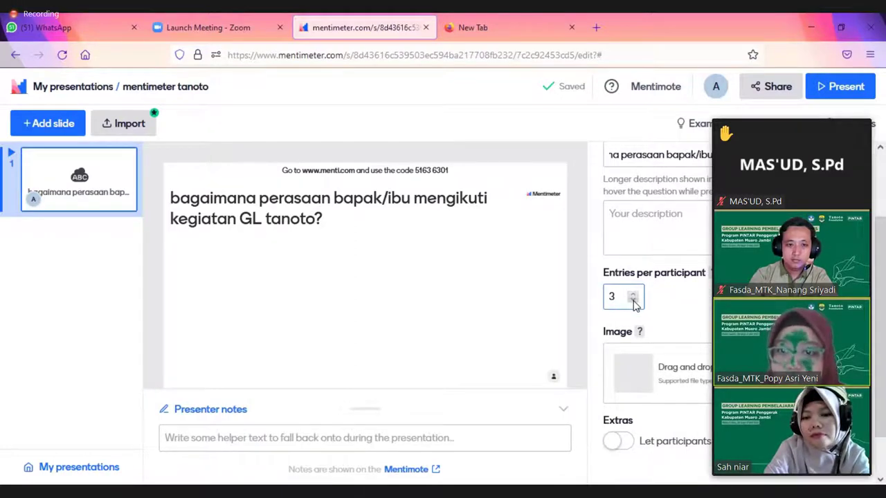
left_click(633, 303)
double_click(633, 301)
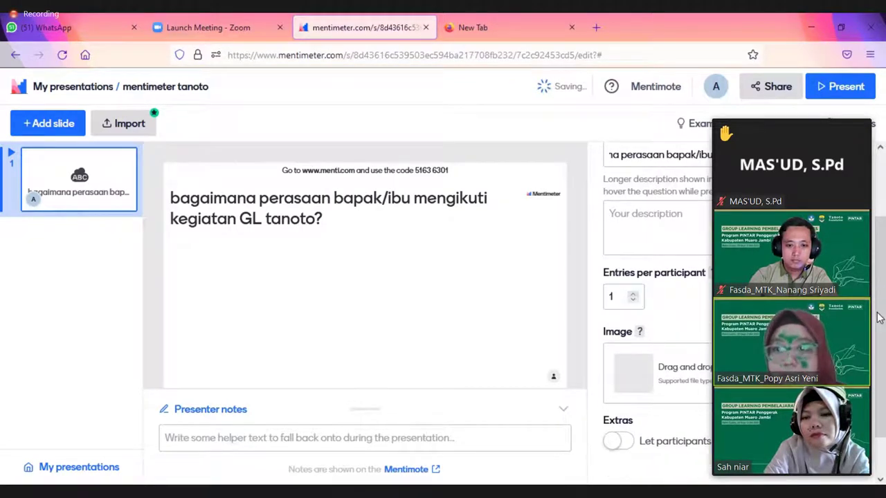
scroll(710, 349, "down", 1)
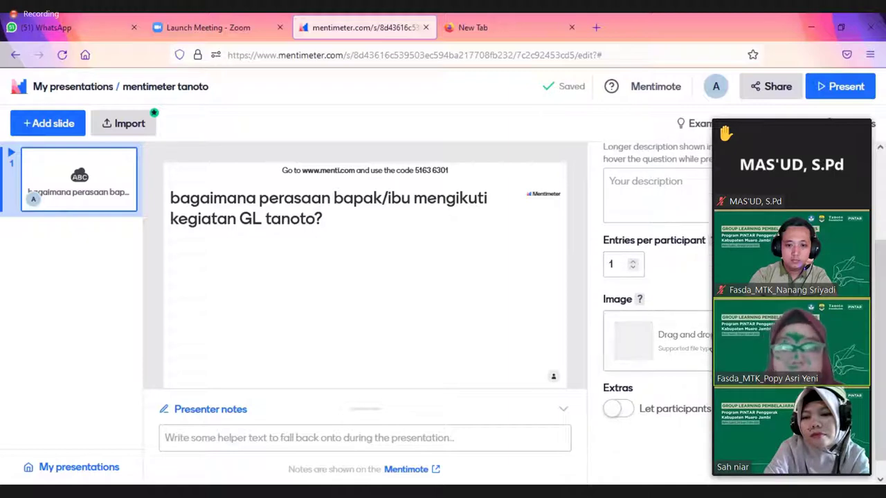
Step: Search the slide's image library for "math" and close it without adding an image
left_click(681, 342)
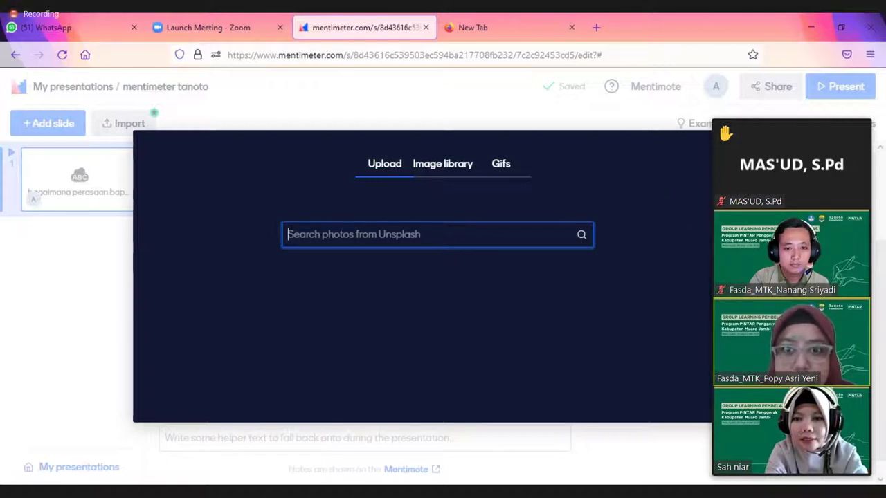
type("math")
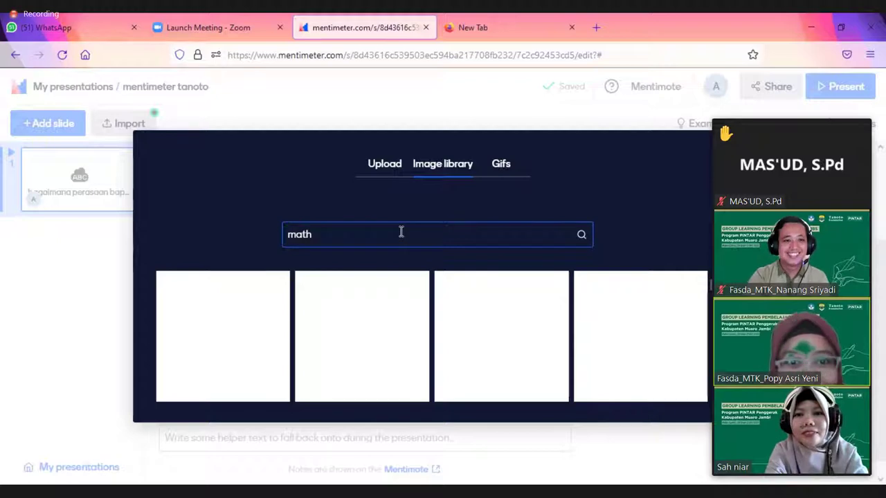
left_click(319, 234)
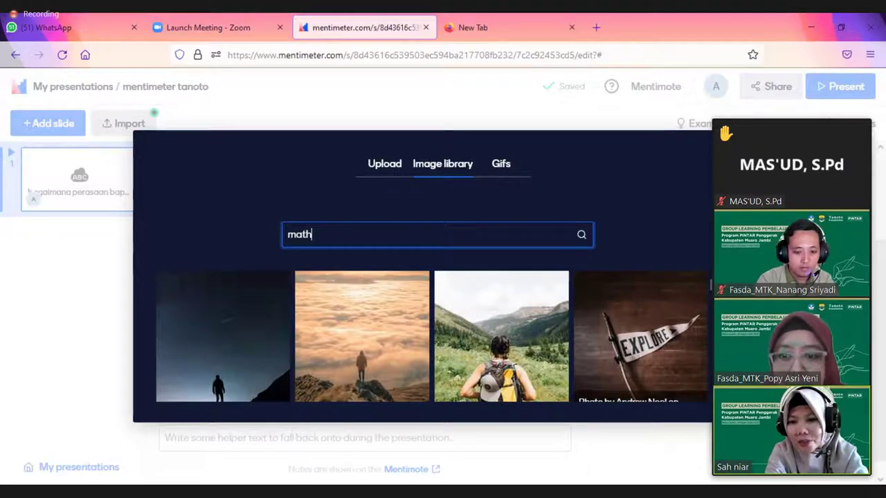
scroll(434, 312, "down", 1)
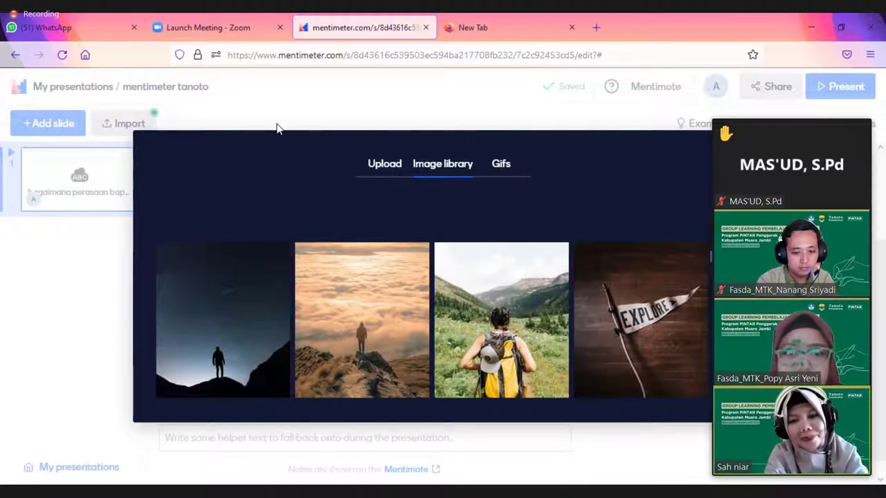
key("Escape")
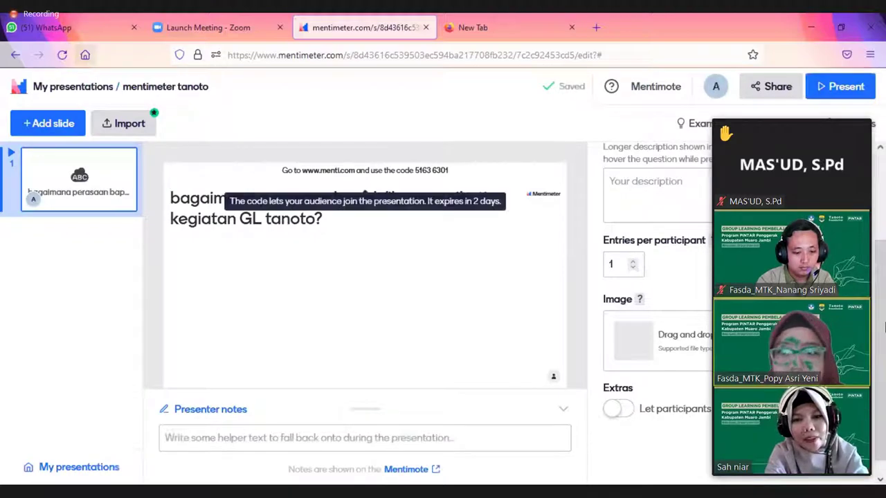
Step: Examine the Word Cloud slide's content options and its slide settings, including extras, voting, instructions, results and layouts
scroll(883, 358, "down", 1)
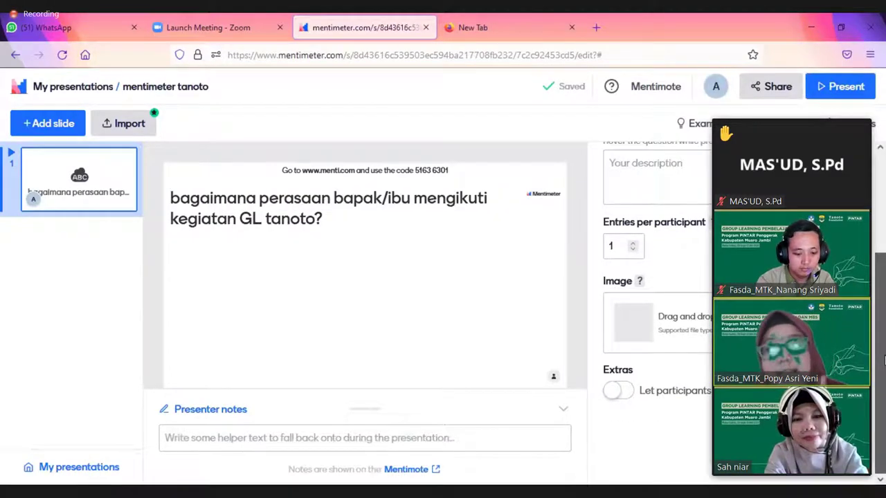
scroll(883, 289, "up", 3)
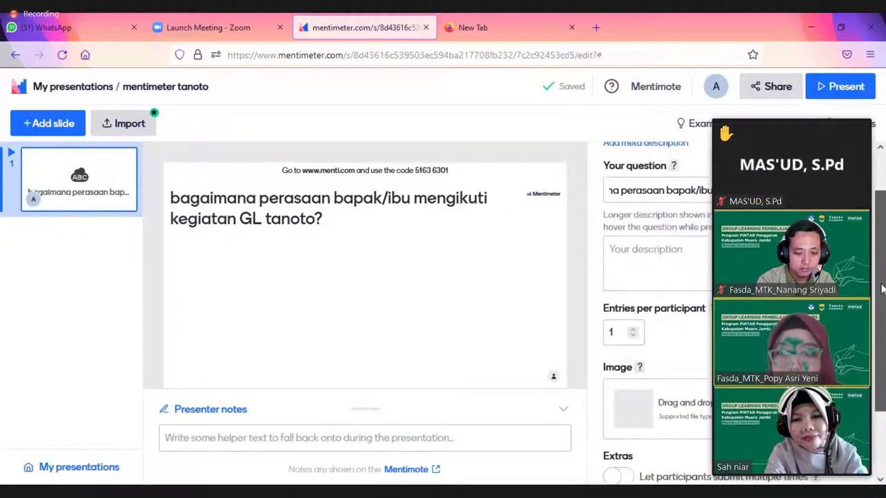
scroll(883, 203, "up", 1)
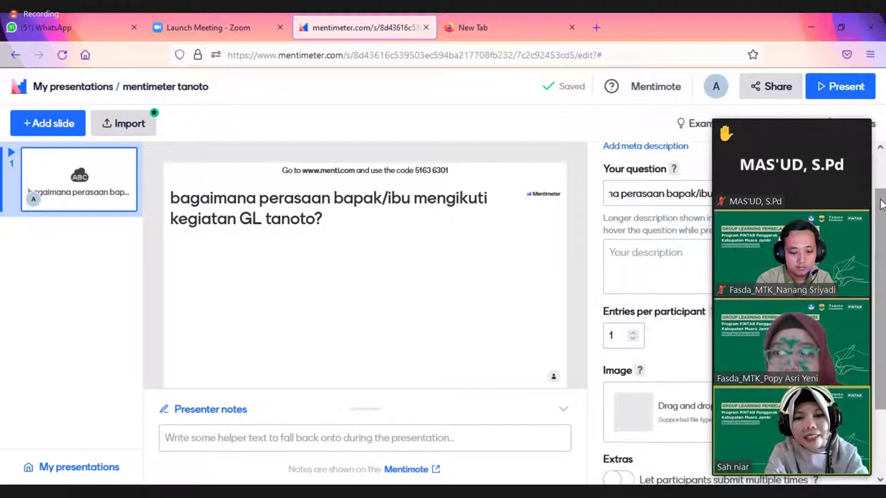
scroll(882, 200, "down", 4)
scroll(879, 162, "up", 5)
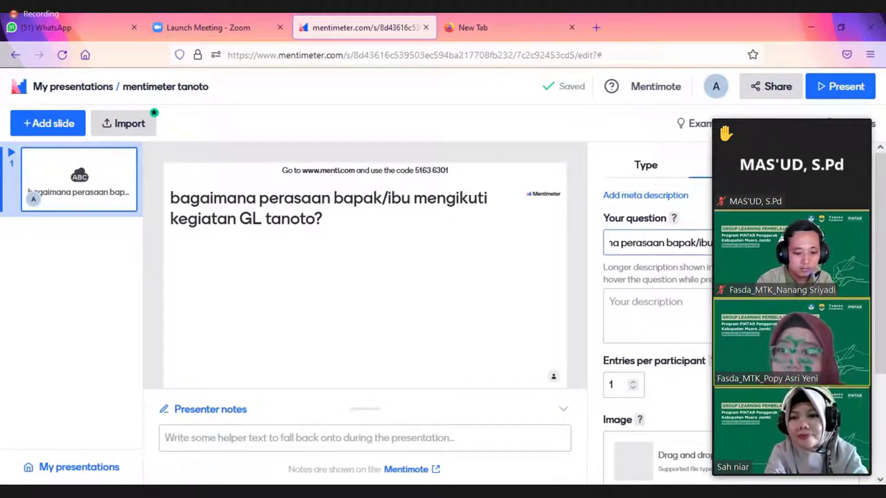
left_click(695, 177)
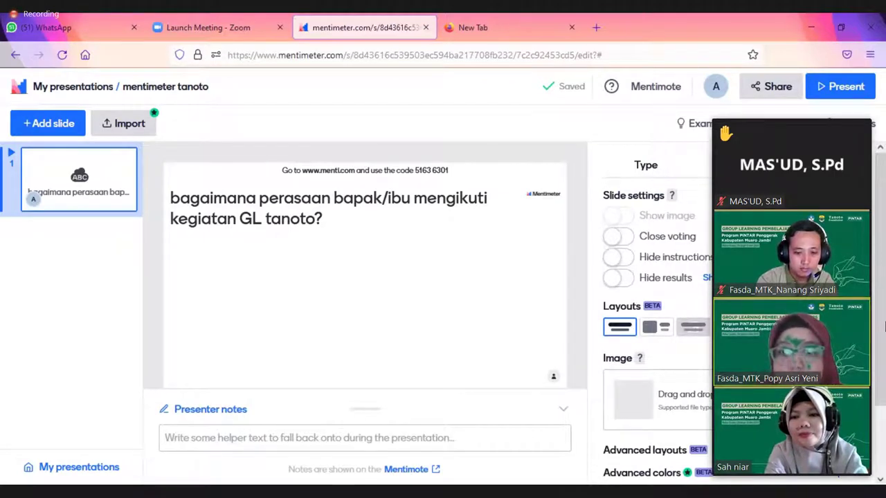
scroll(882, 239, "down", 2)
scroll(879, 232, "up", 1)
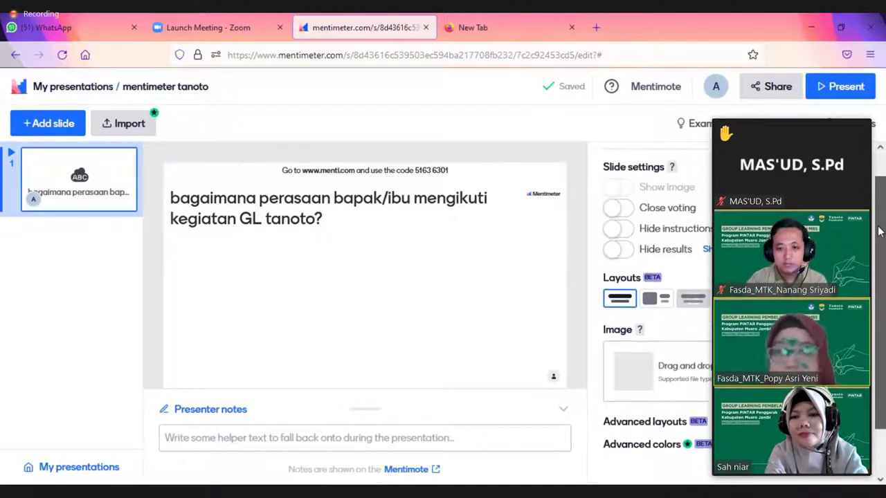
Step: Add a second slide of type Multiple Choice and look through its question and option settings
scroll(879, 232, "up", 1)
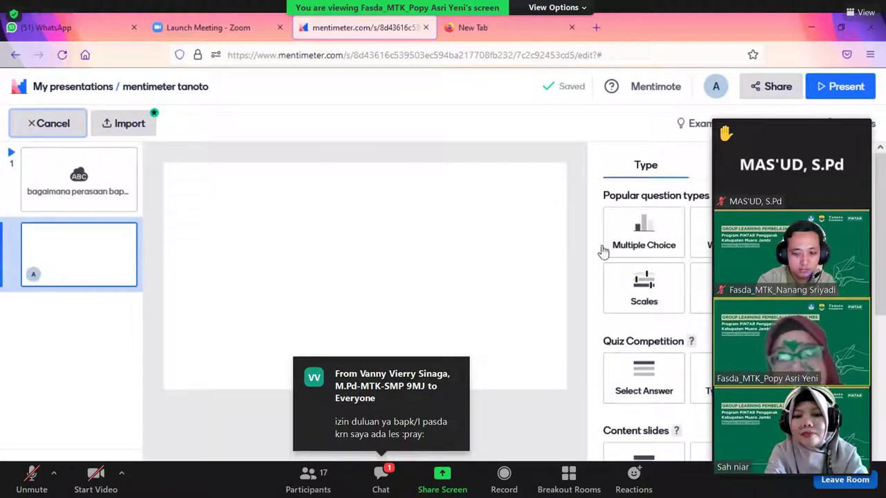
left_click(647, 236)
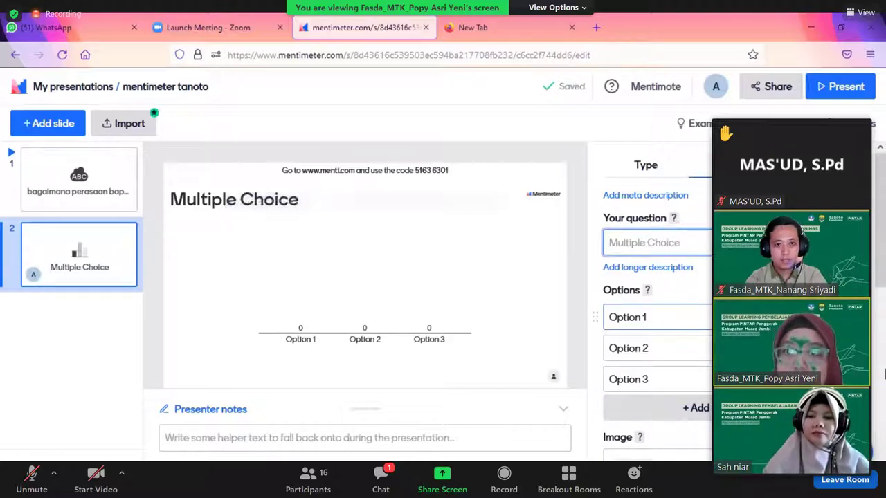
scroll(658, 312, "down", 5)
scroll(658, 311, "up", 5)
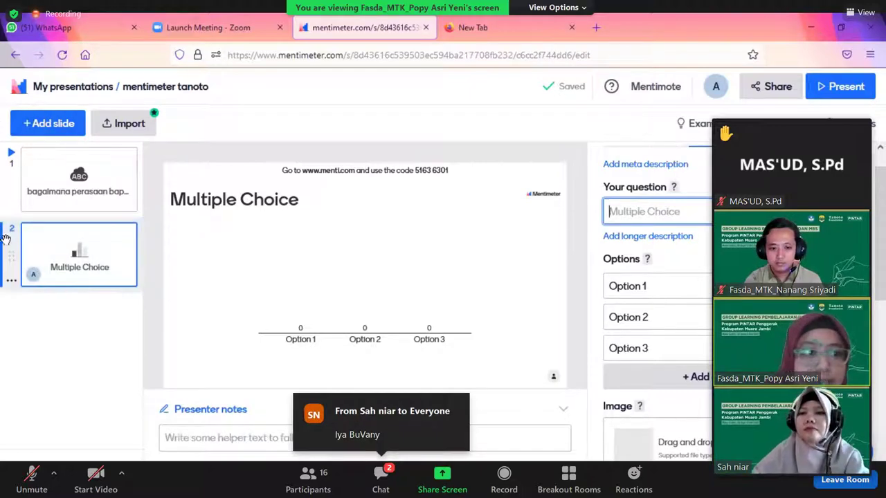
Step: Delete the Multiple Choice slide from the presentation
left_click(12, 280)
left_click(65, 336)
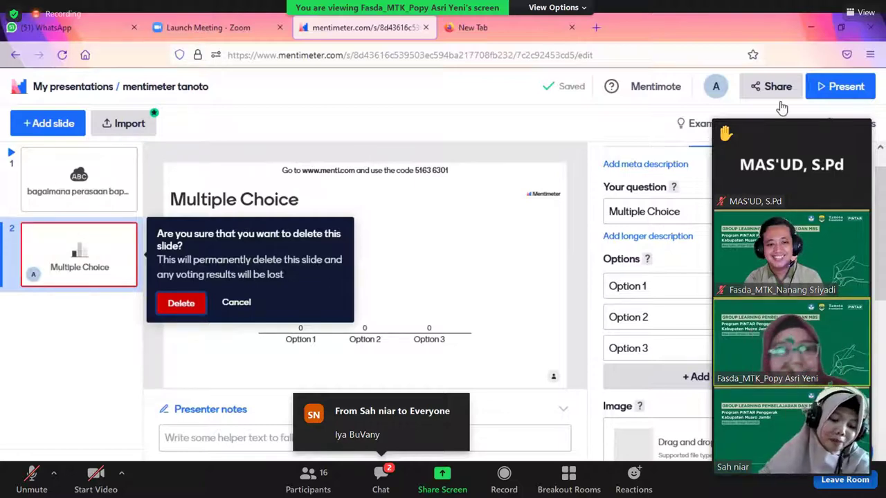
key("Return")
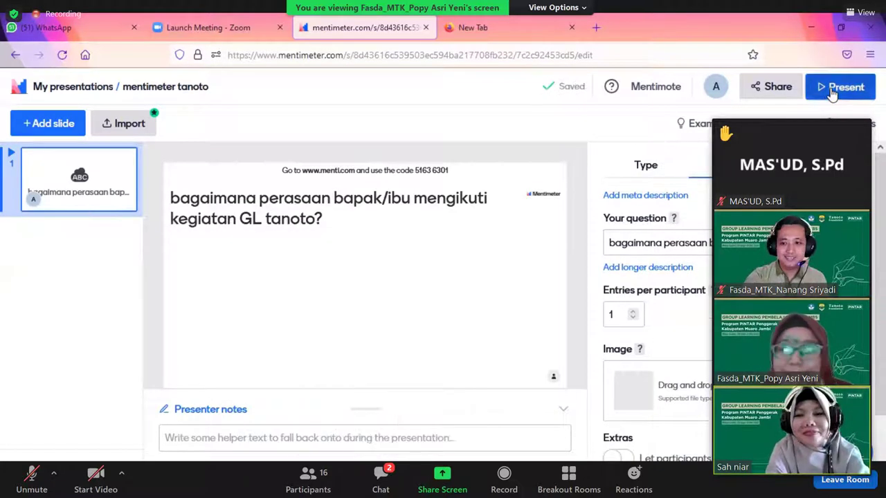
Step: Present the Word Cloud slide and copy the presentation's voting link for participants
left_click(833, 90)
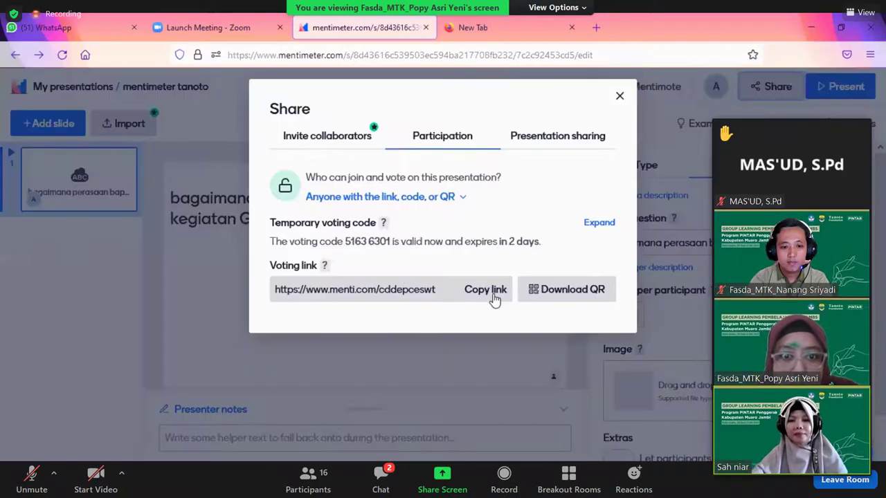
left_click(494, 296)
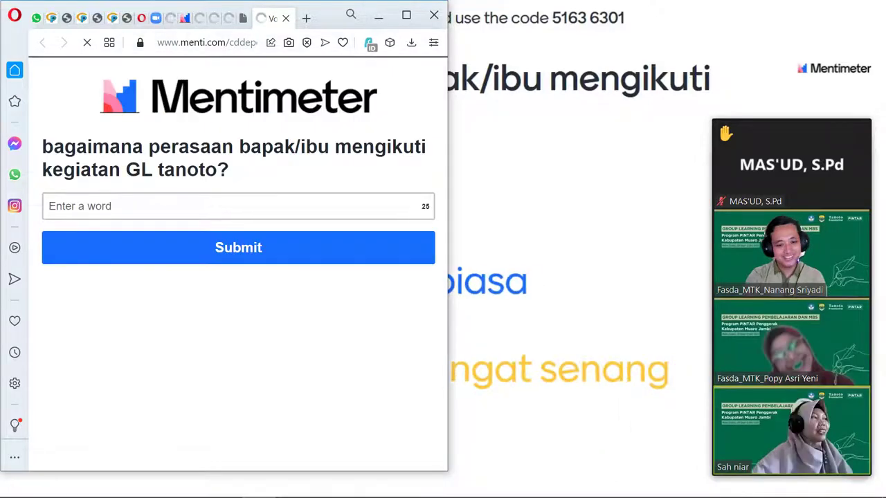
Step: Submit "semangat" as an answer to the Word Cloud question on the participant voting page
left_click(229, 206)
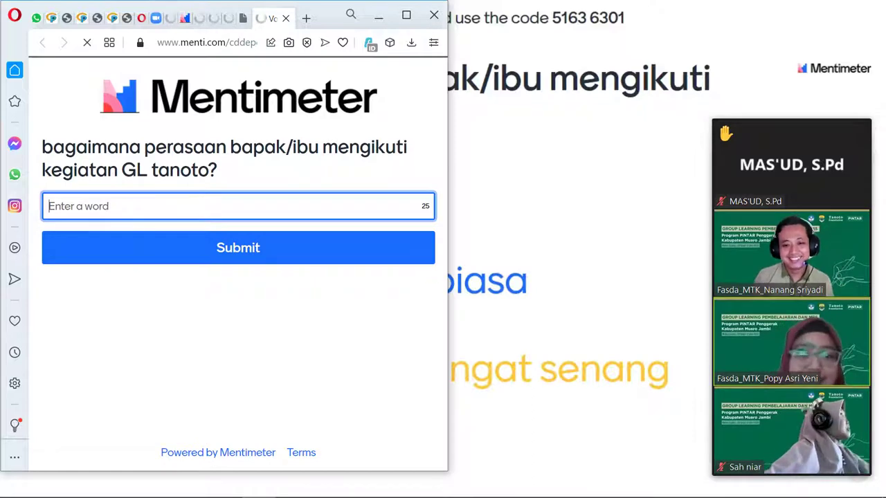
type("se")
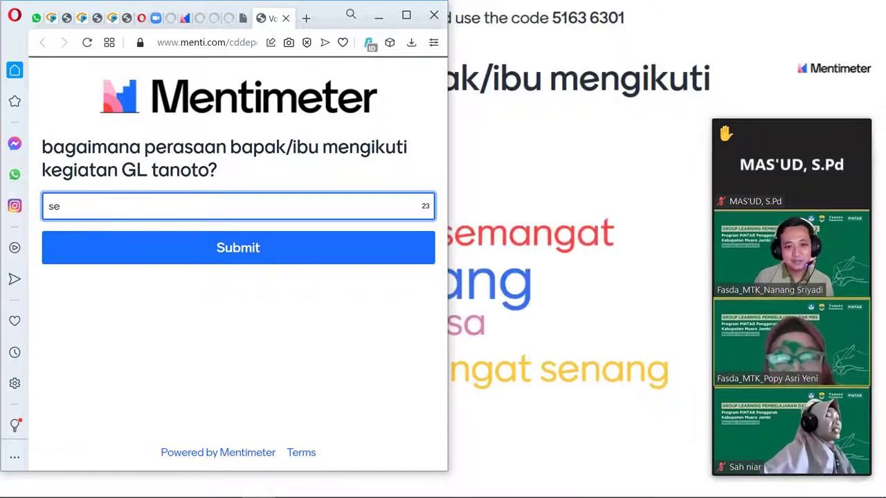
type("n")
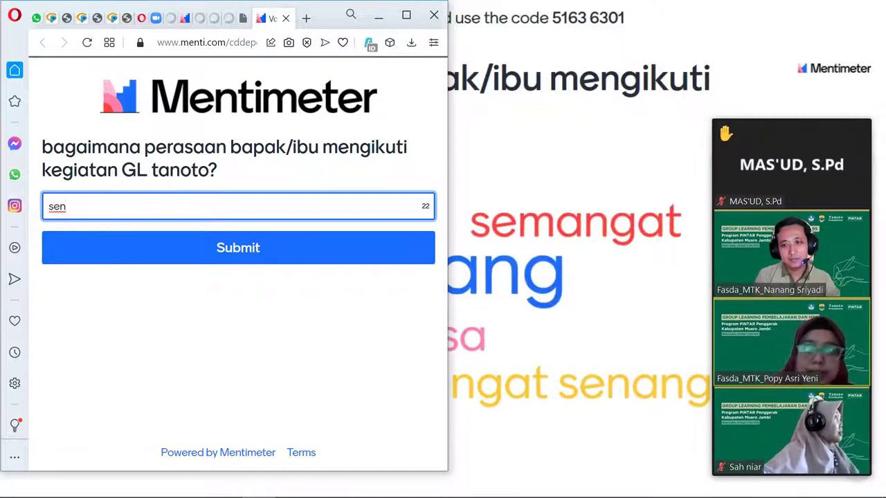
key("BackSpace")
type("mang")
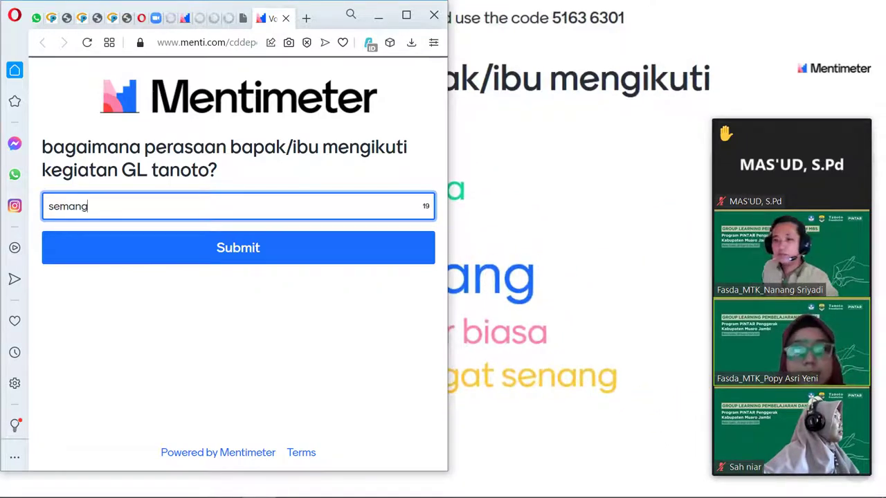
key("Return")
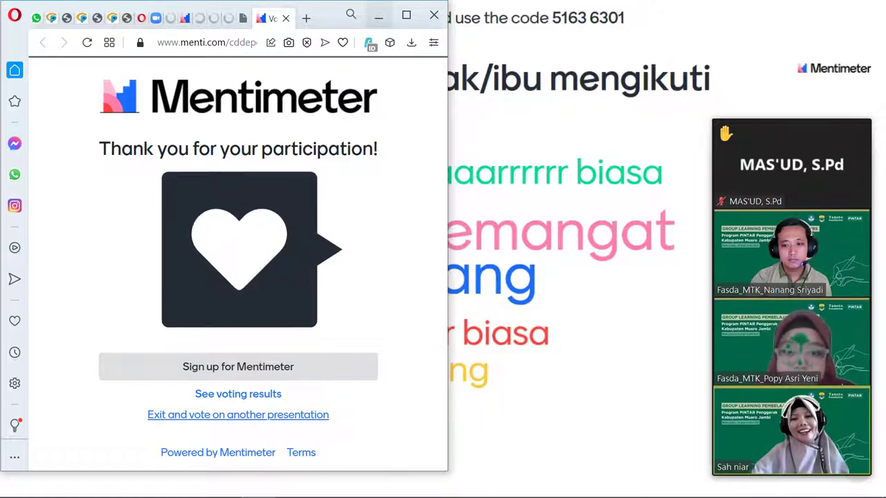
Step: Minimize the voting window to view the live Word Cloud results, and leave the presentation
left_click(378, 14)
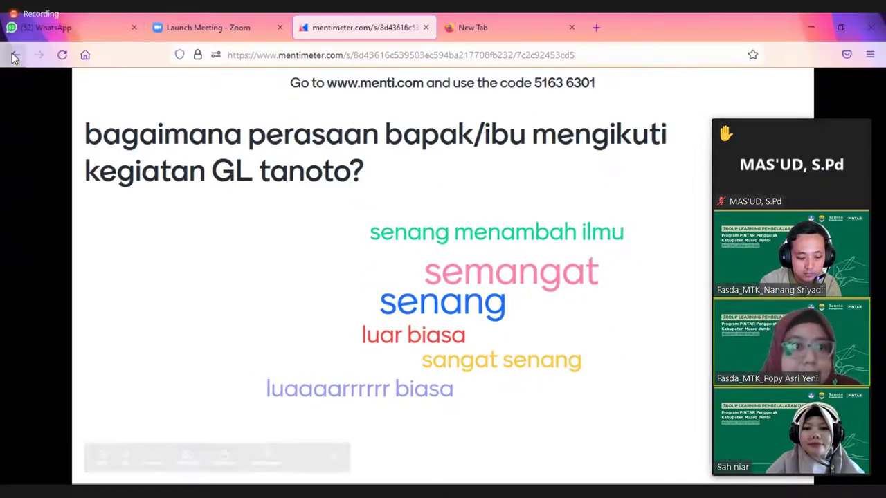
left_click(15, 55)
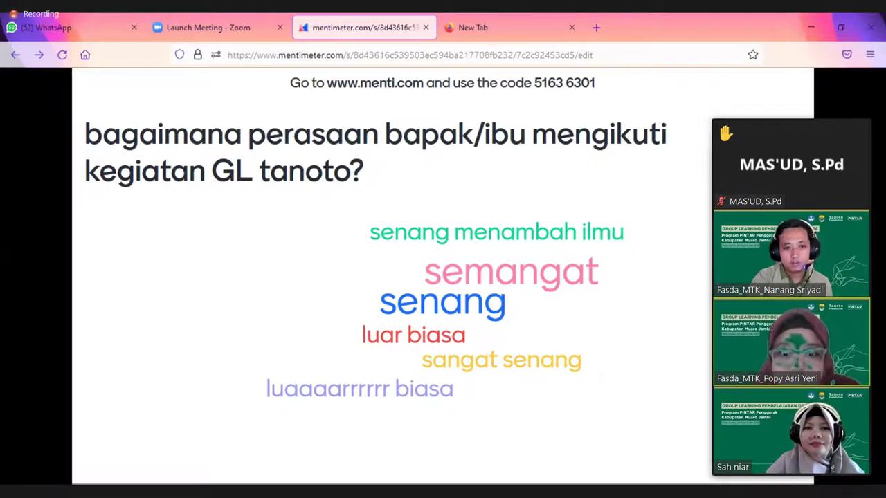
key("Escape")
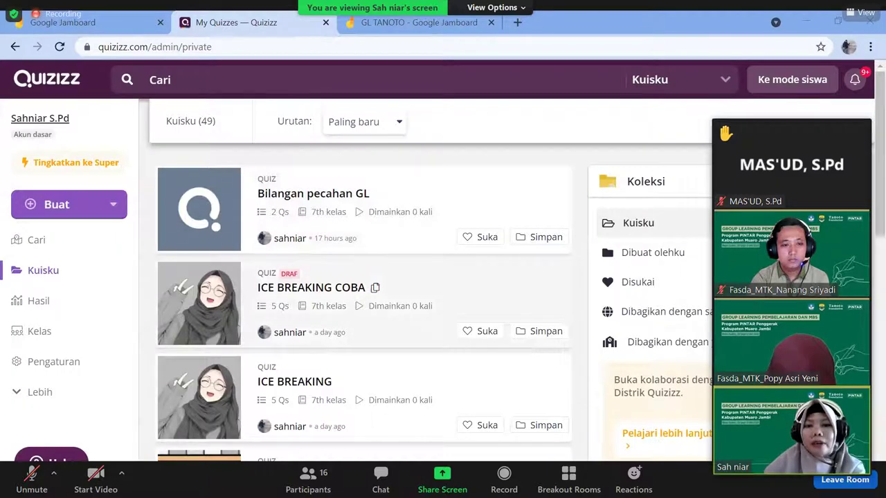
Step: Edit the teacher profile to set the class to 7th and the subject to Mathematics, and save the changes
left_click(39, 118)
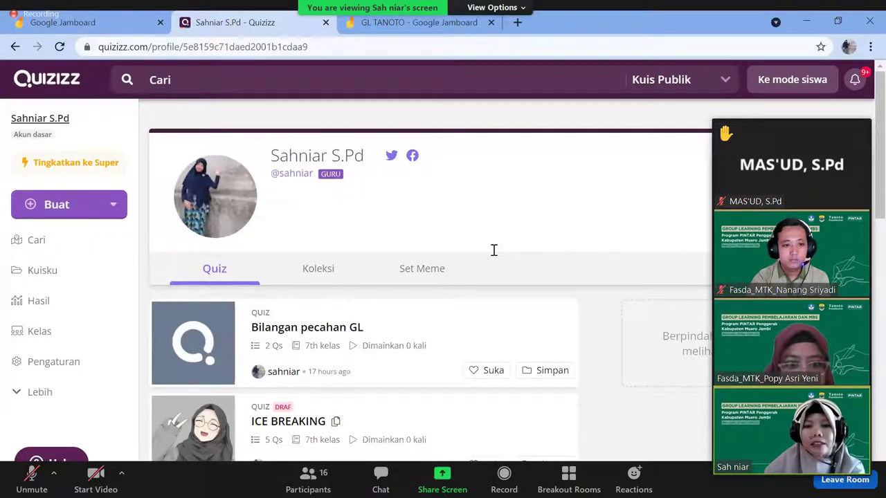
left_click(378, 257)
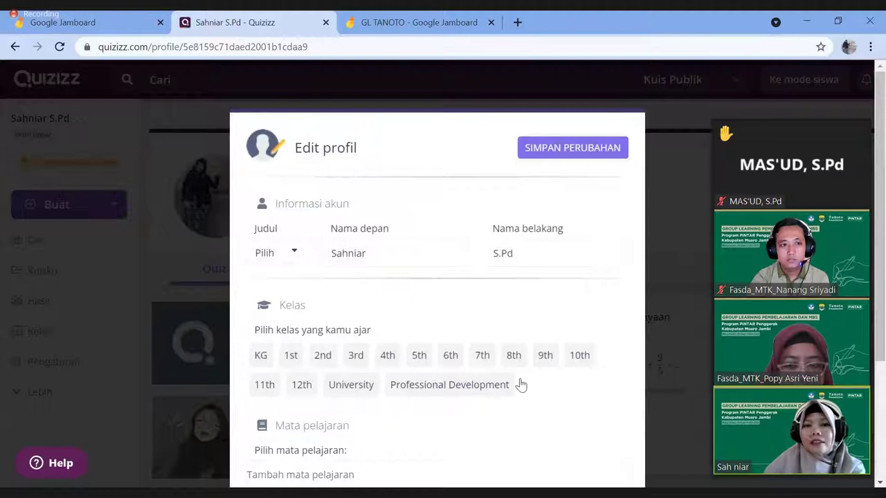
scroll(311, 289, "down", 1)
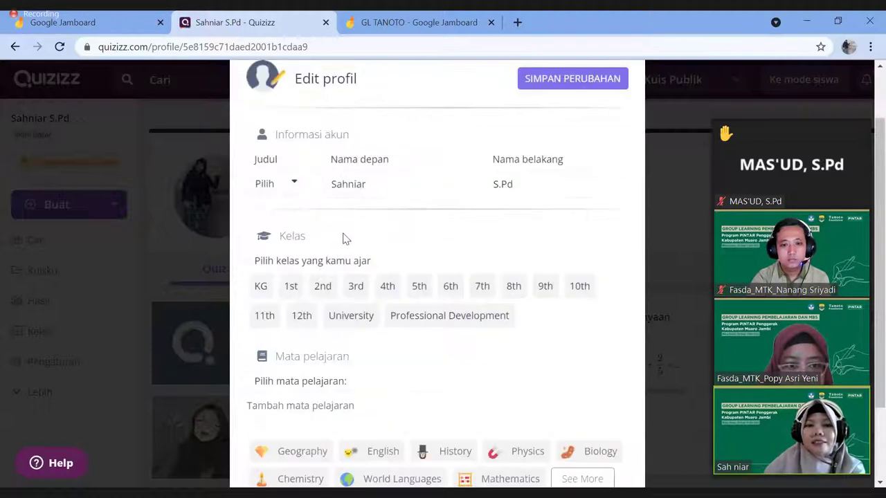
scroll(348, 224, "down", 2)
key("Return")
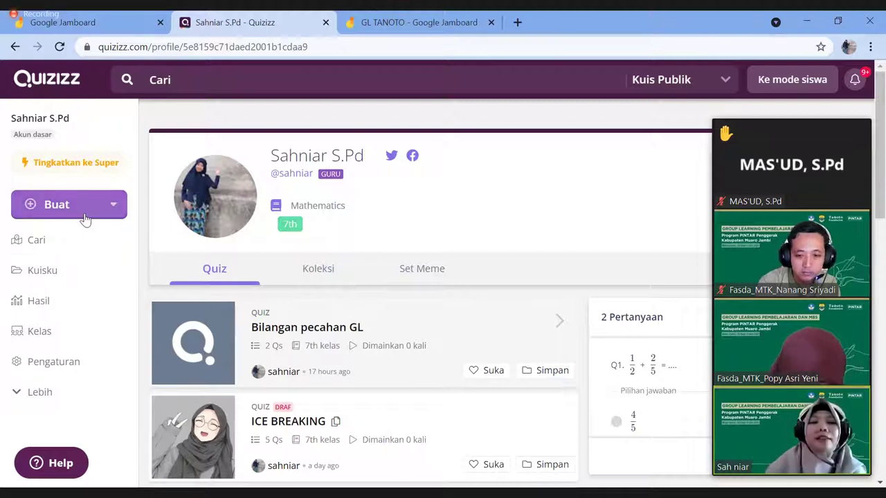
Step: Create a Matematika quiz named "GL TANOTO" and teleport the public question "Siak di kenal dengan kota" into it
left_click(112, 209)
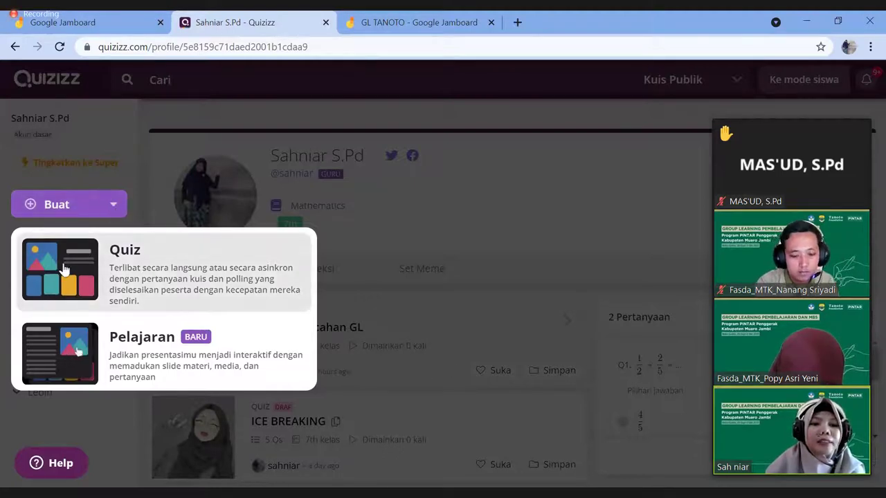
left_click(75, 391)
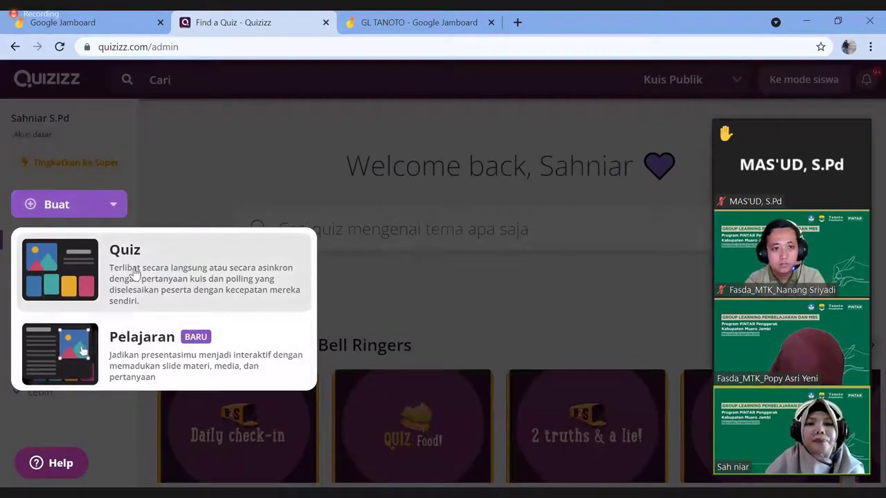
left_click(70, 276)
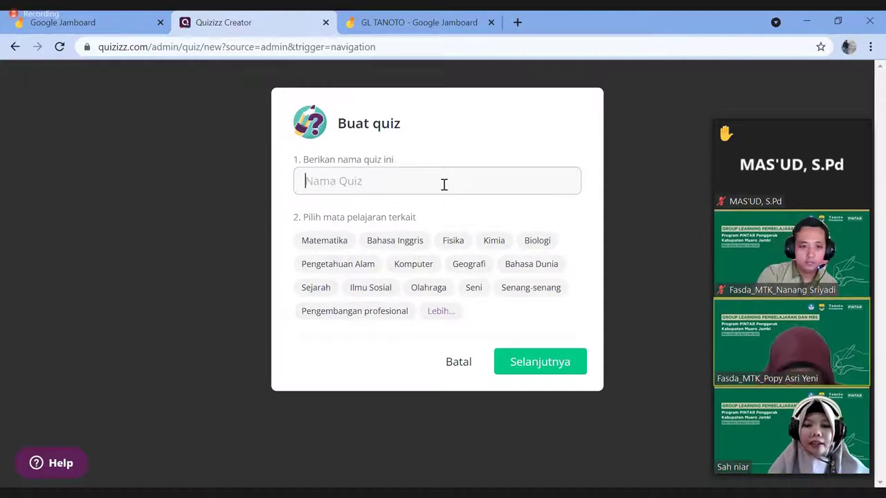
type("GL TANOTO")
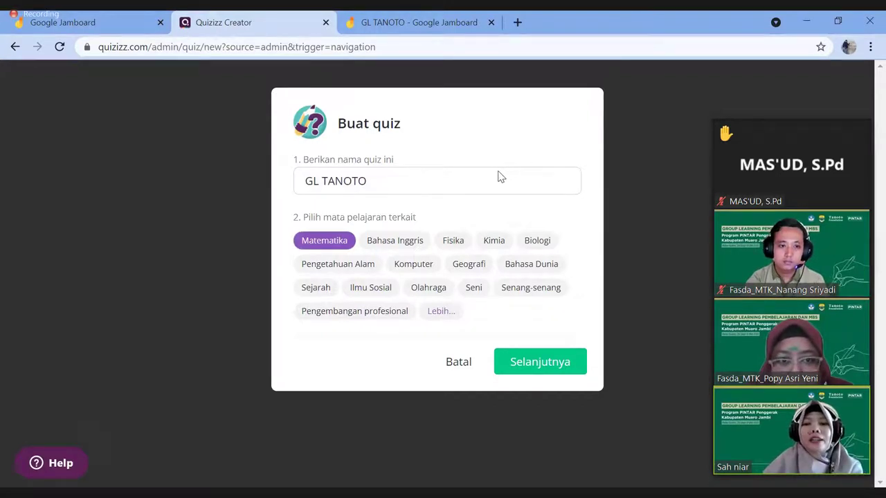
key("Return")
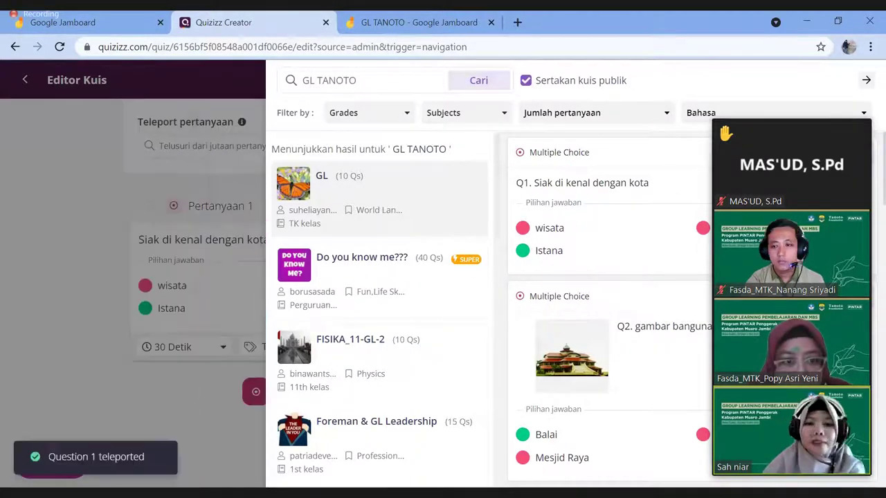
Step: Close the question search and add a new multiple-choice question after question 1
key("Escape")
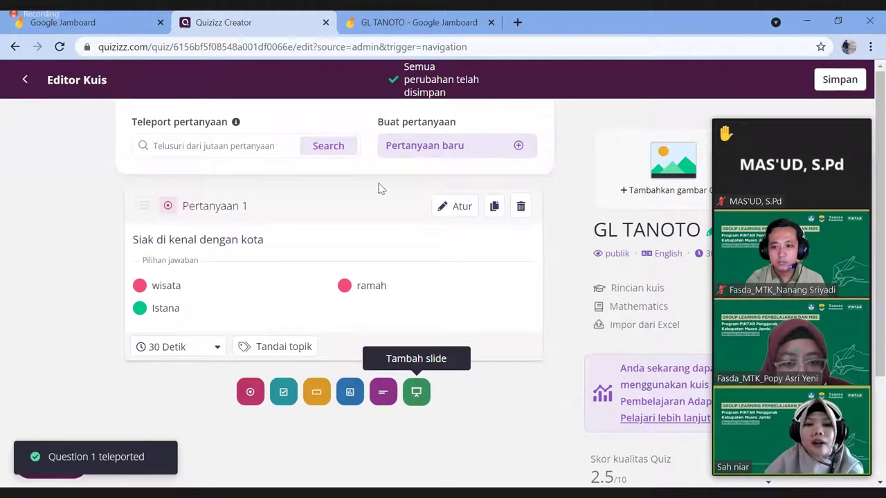
scroll(609, 318, "down", 1)
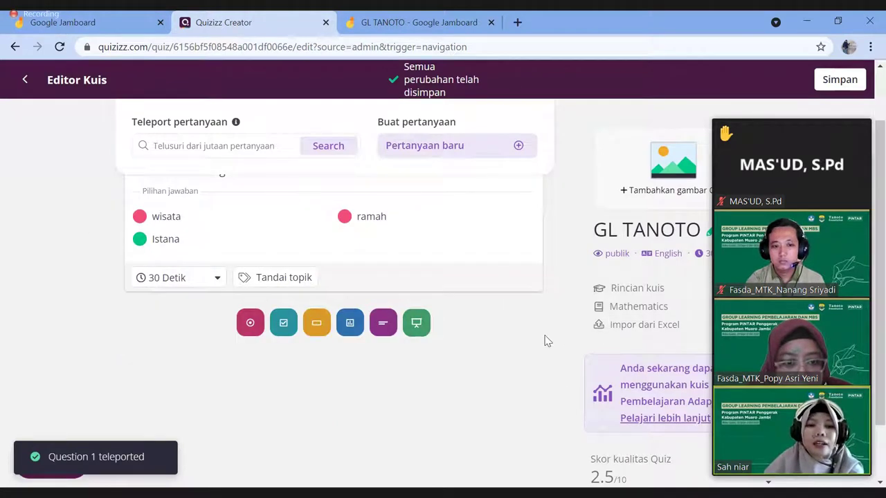
scroll(477, 404, "up", 1)
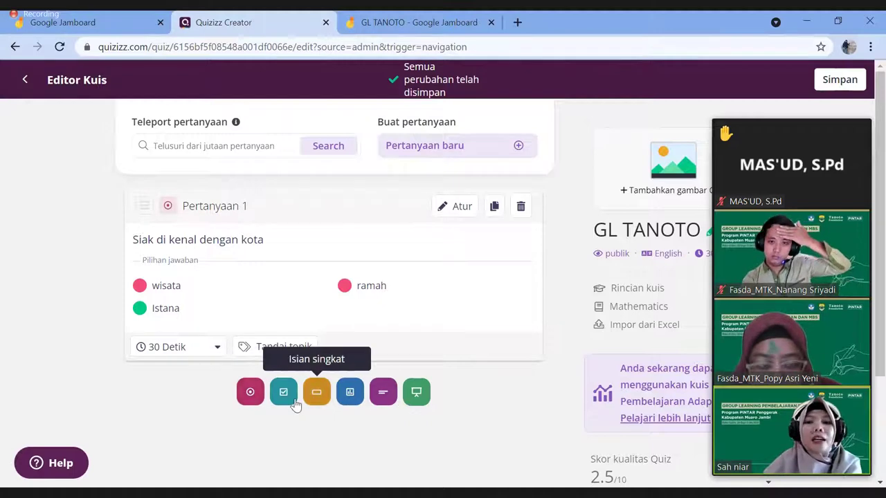
left_click(251, 393)
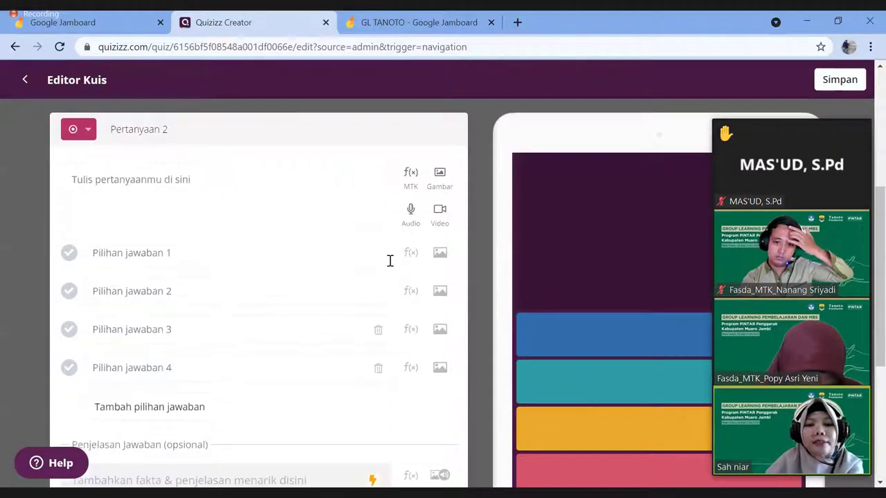
Step: Insert the equation 1/2 + 2/3 = ... as the text of question 2 using the equation editor
left_click(358, 182)
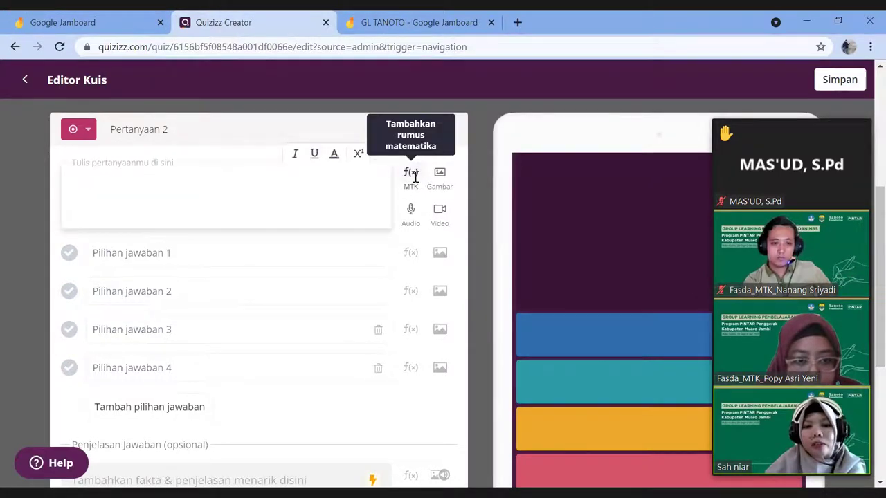
left_click(412, 174)
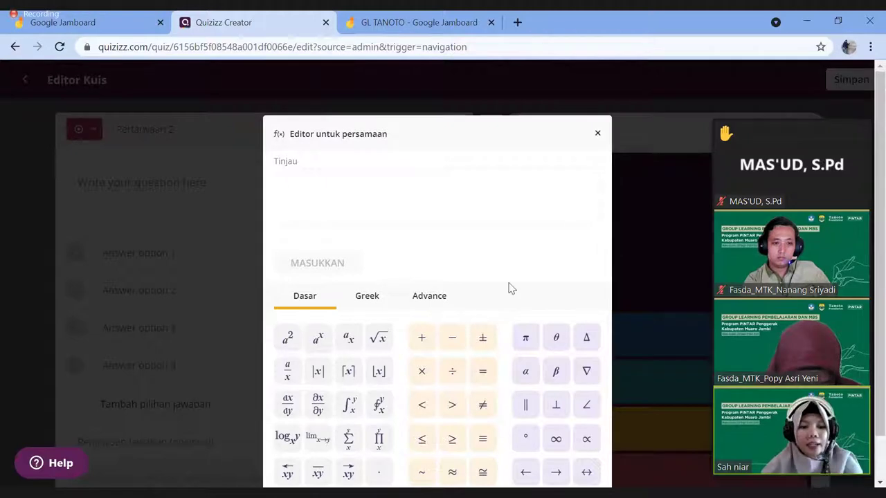
left_click(385, 469)
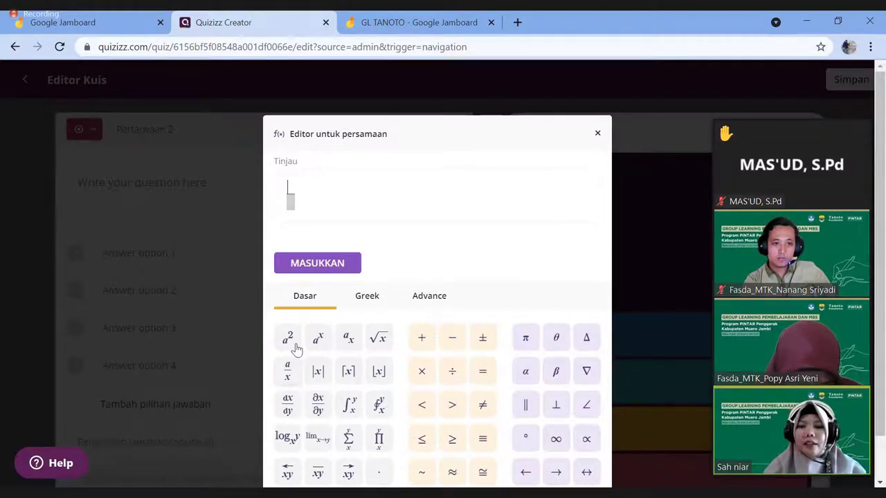
type("1/2")
key("Right")
type("=")
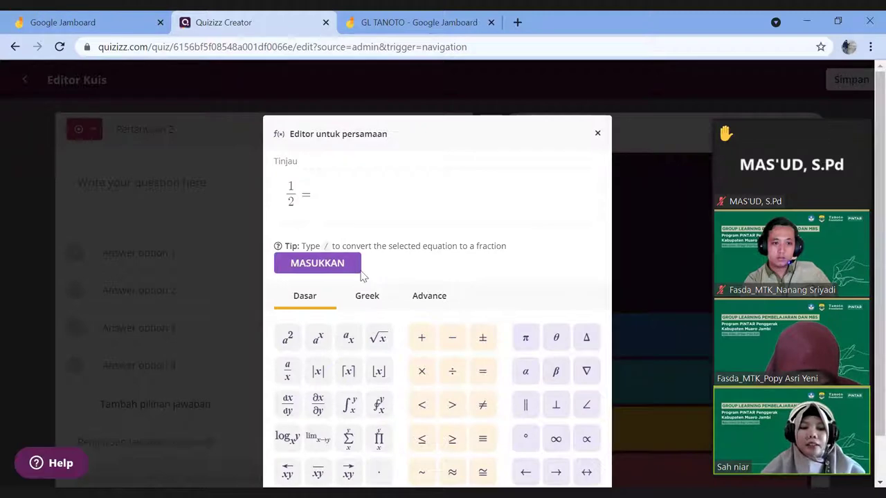
key("BackSpace")
type("+")
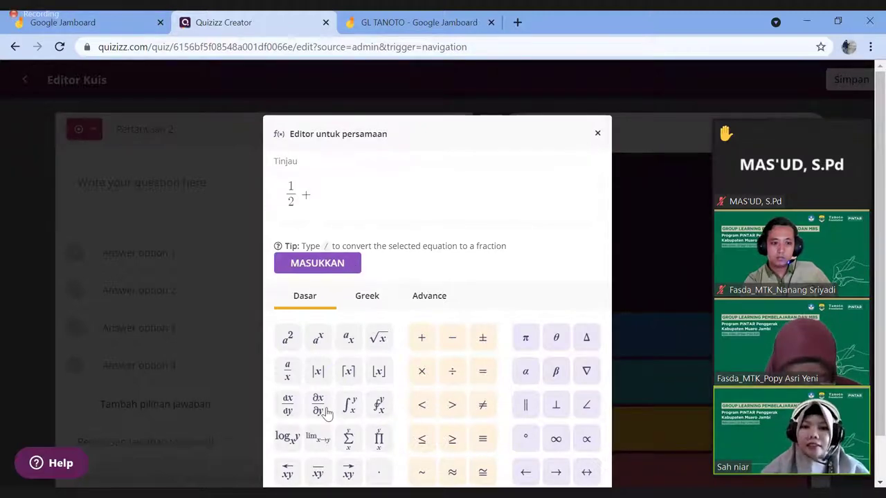
type("2/")
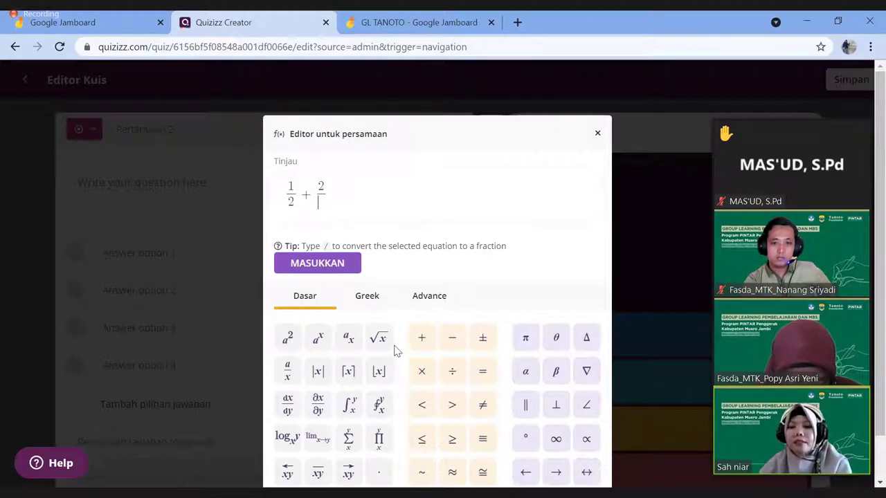
type("3")
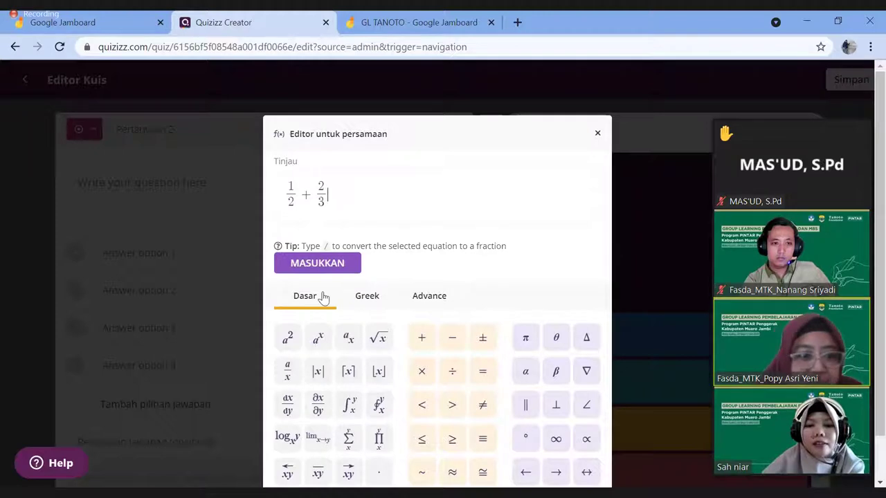
left_click(332, 213)
type("= ")
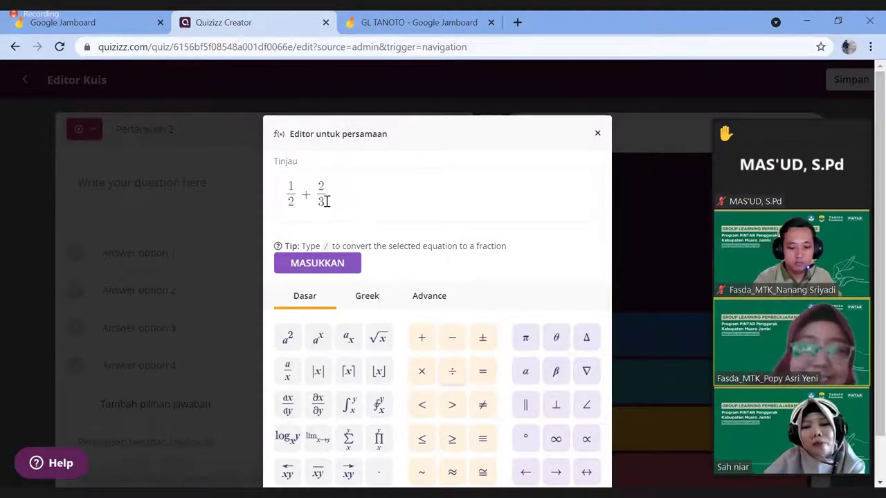
type("...")
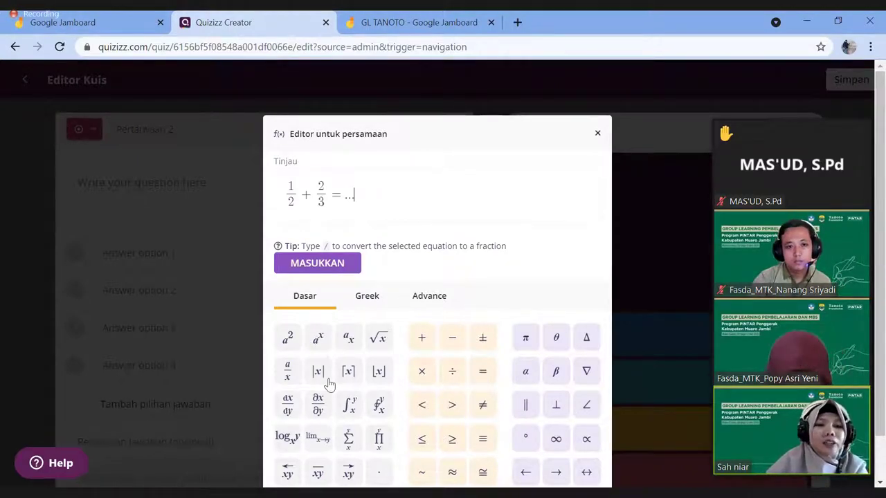
key("Return")
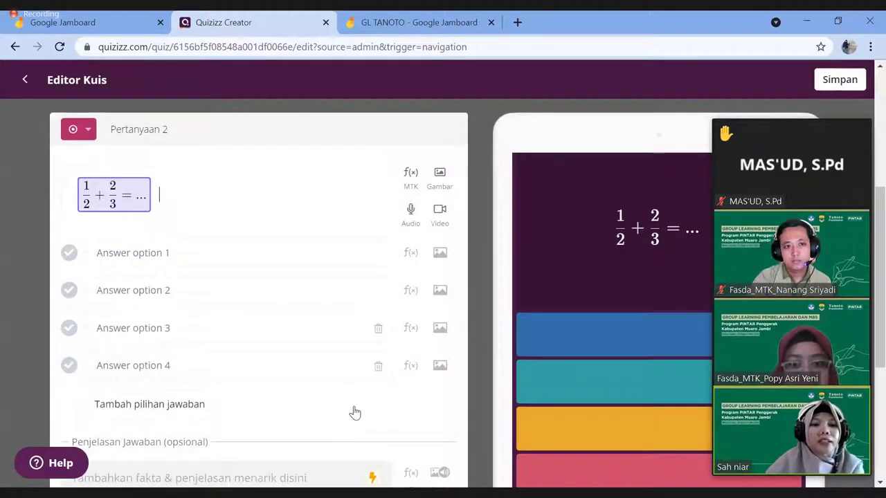
Step: Insert the fraction 3/7 as the first answer option of question 2
key("Tab")
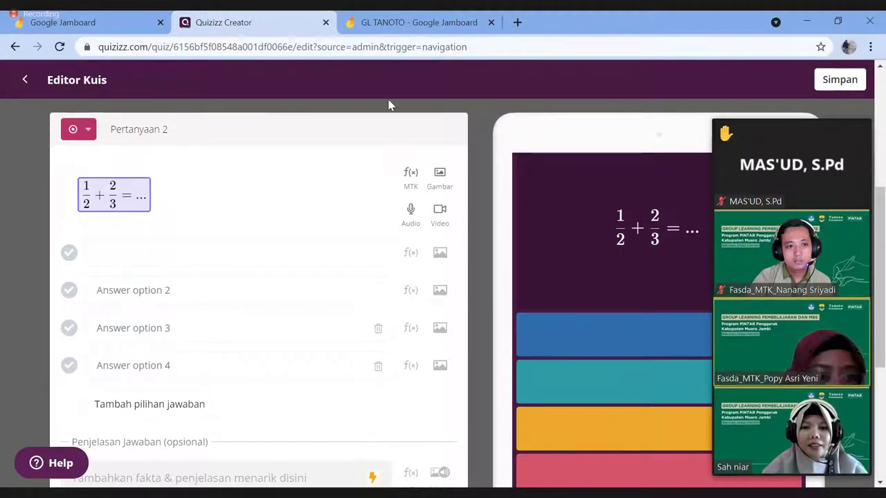
key("Tab")
key("Return")
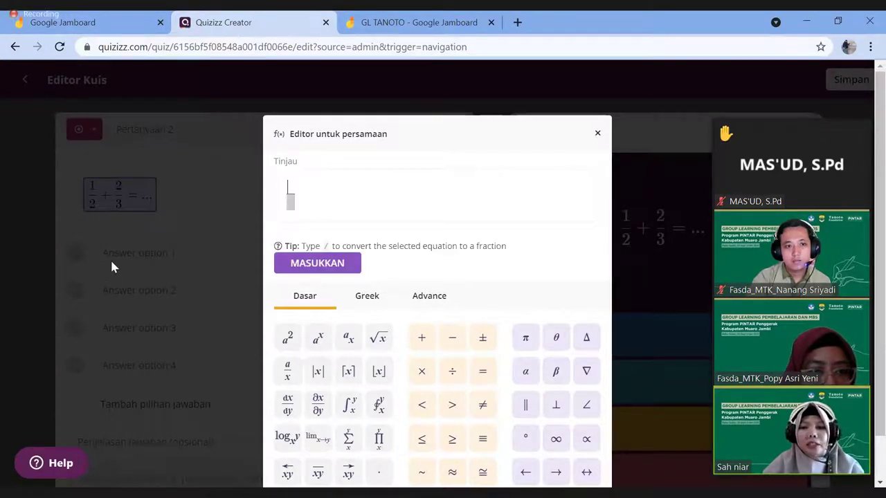
type("3/")
type("7")
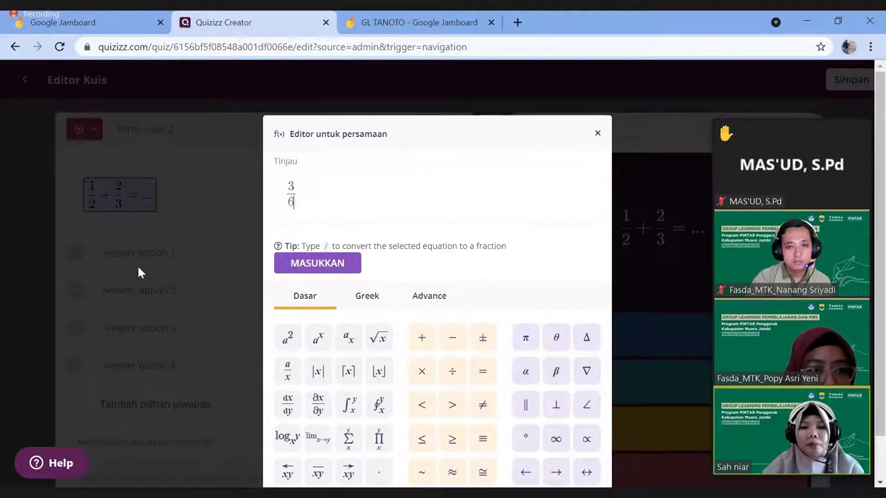
left_click(317, 263)
Step: Insert the fraction 3/5 as the second answer option of question 2
key("Tab")
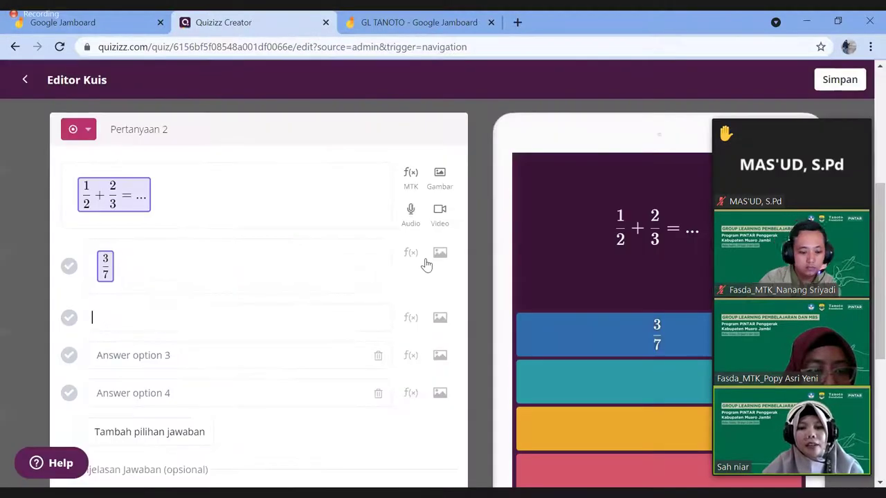
left_click(438, 285)
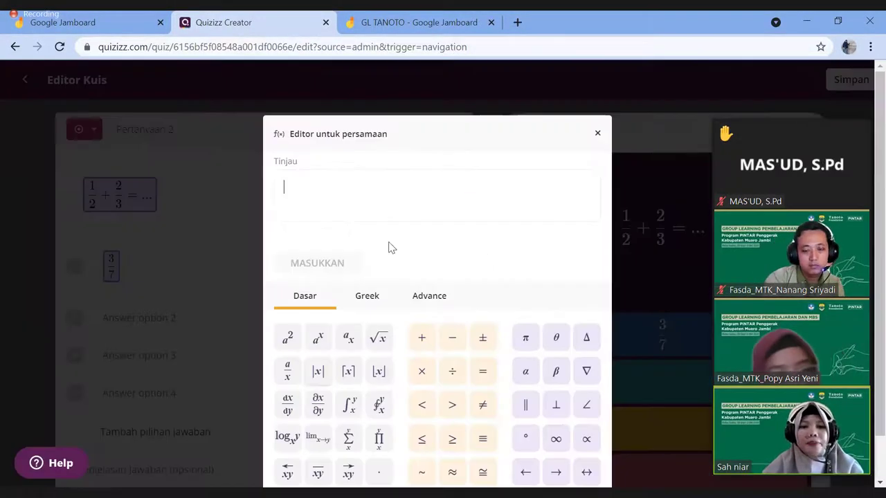
left_click(299, 382)
left_click(299, 380)
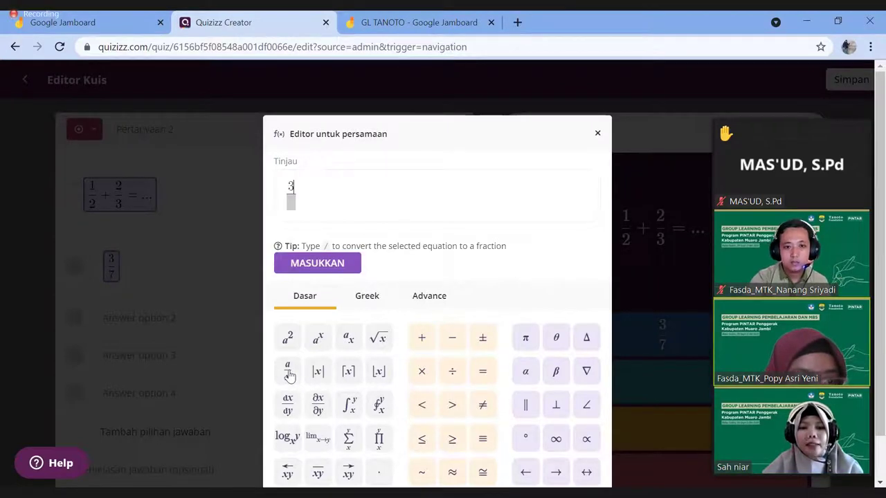
type("3/")
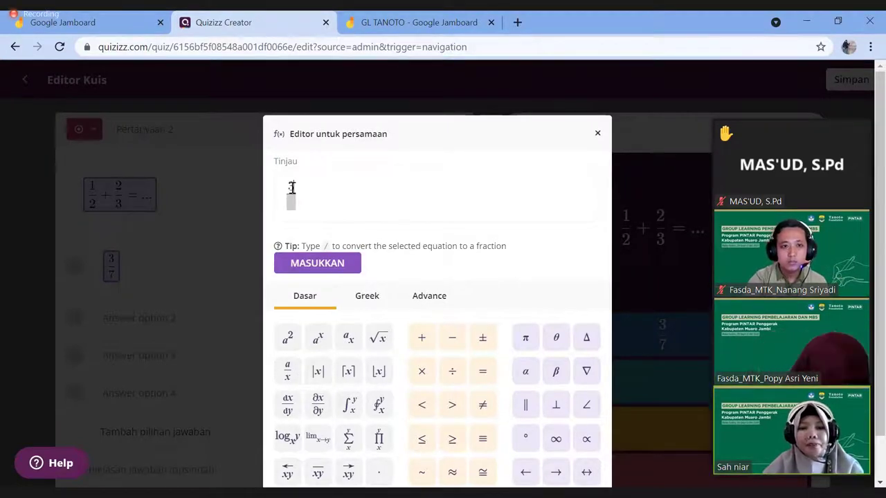
type("5")
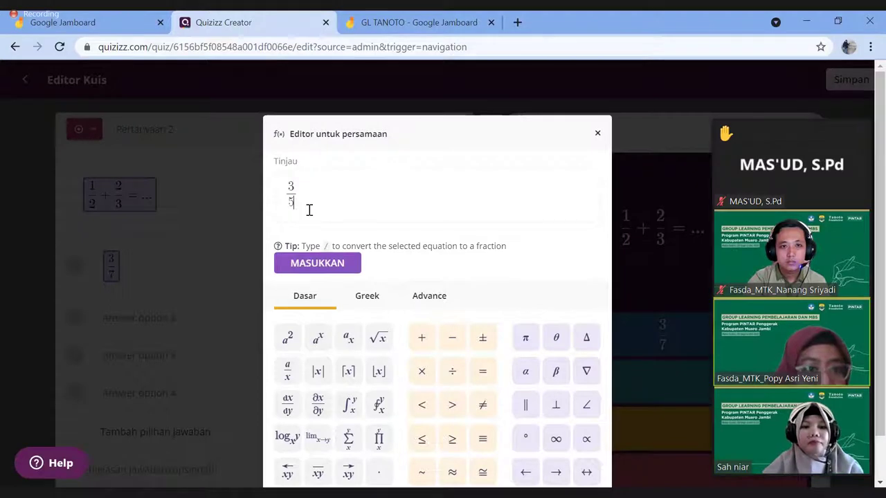
left_click(322, 264)
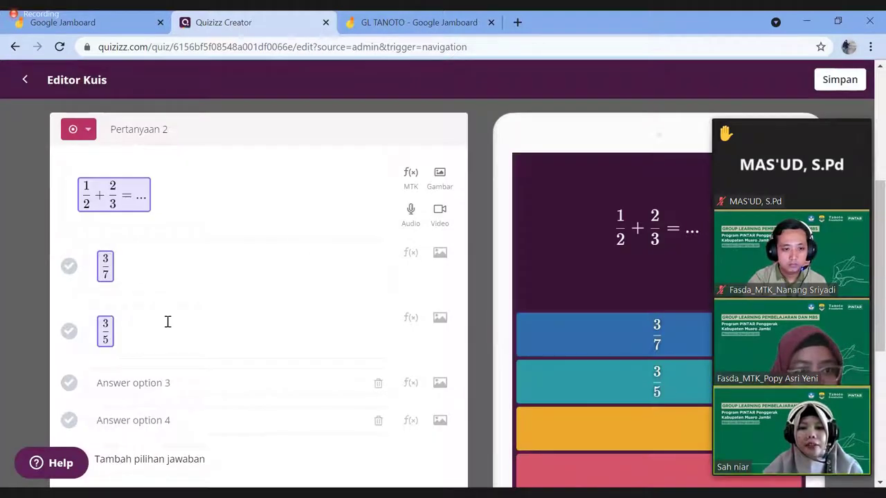
Step: Insert the fraction 2/6 as the third answer option of question 2
left_click(410, 383)
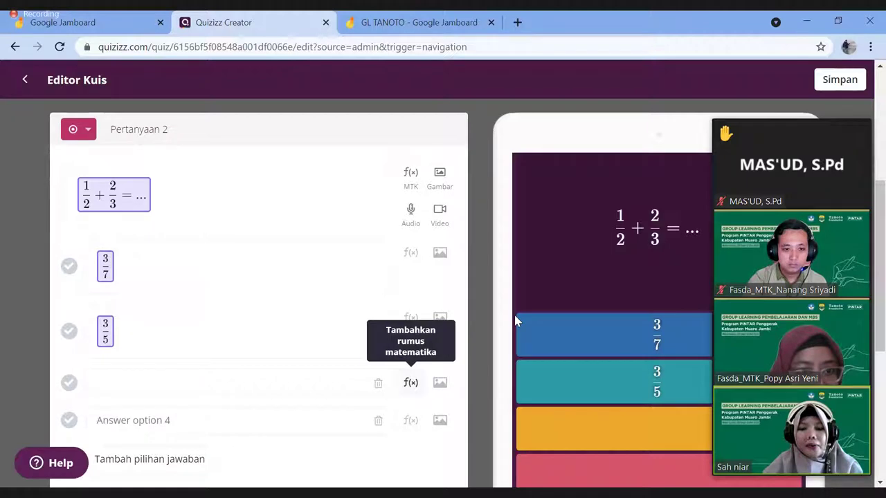
left_click(410, 320)
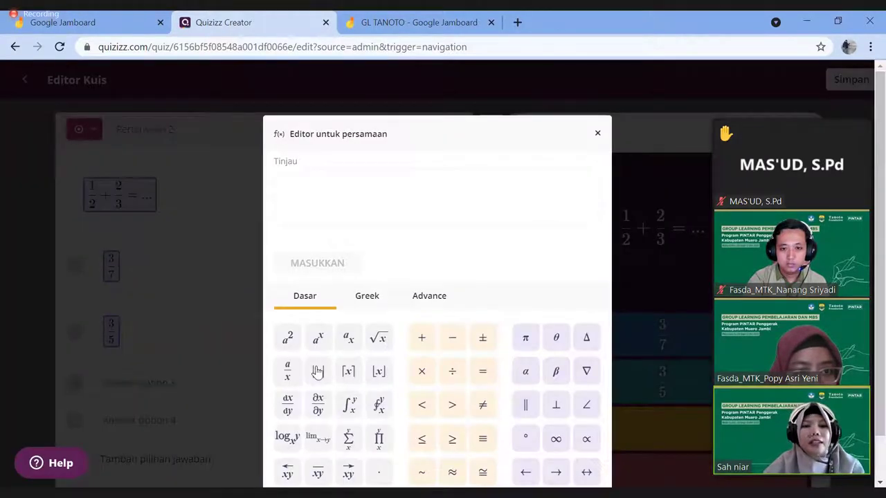
left_click(289, 382)
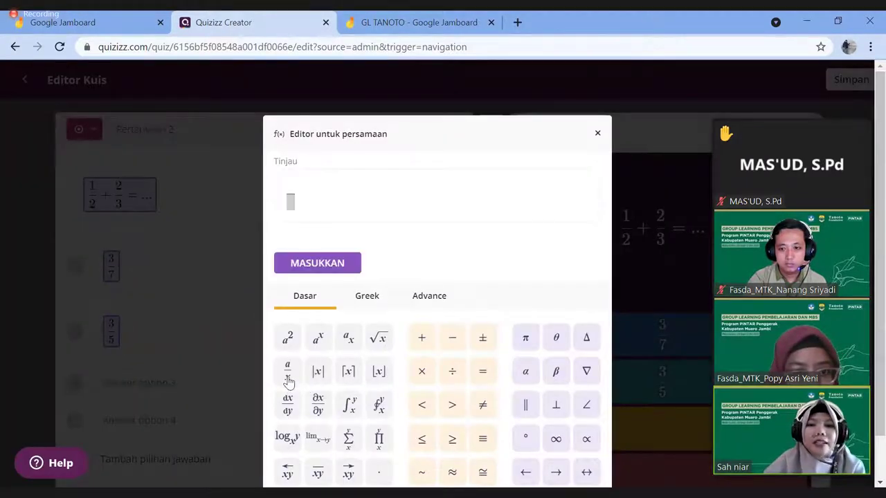
left_click(290, 208)
left_click(323, 265)
Step: Insert the fraction 7/6 as the fourth answer option of question 2 and mark it as the correct answer
type("7/6")
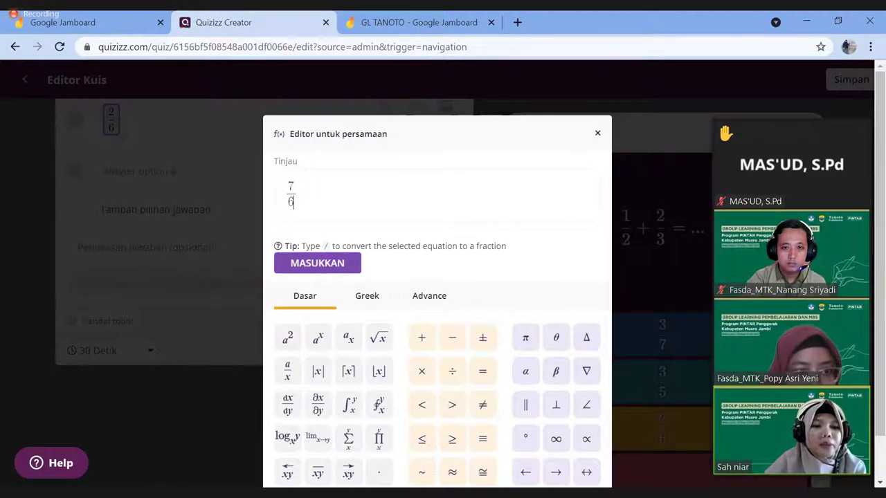
key("Return")
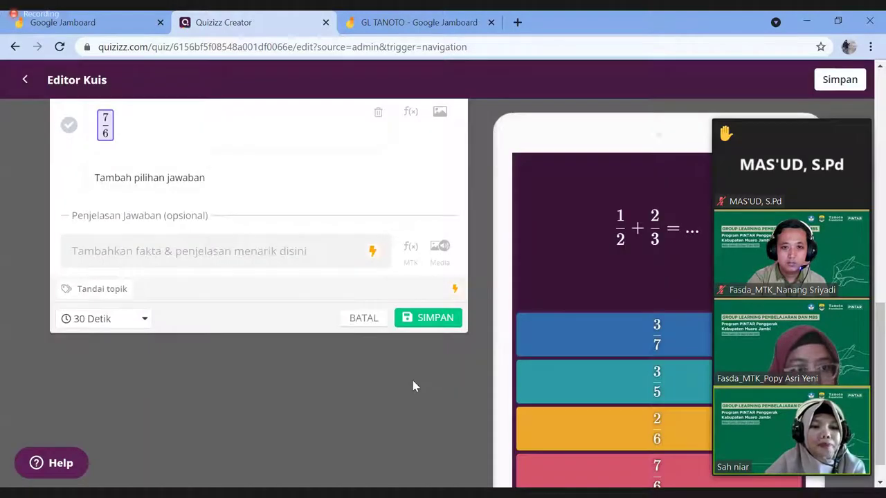
scroll(395, 221, "up", 5)
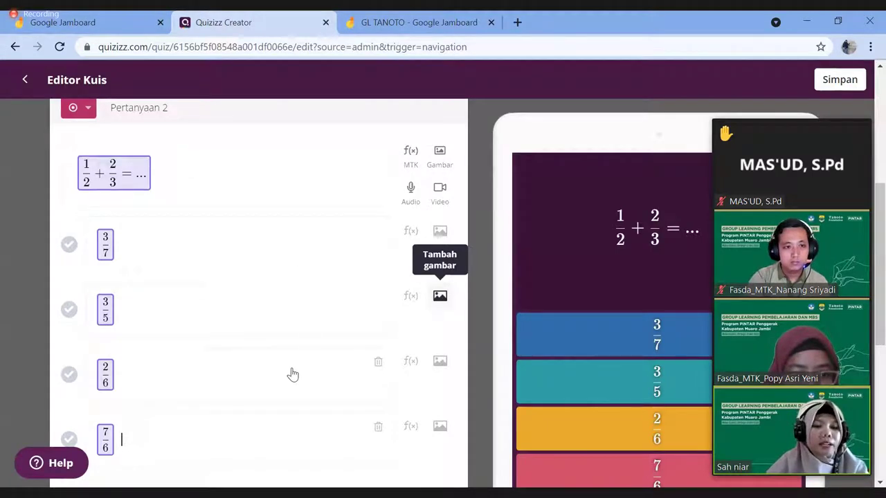
scroll(292, 376, "down", 2)
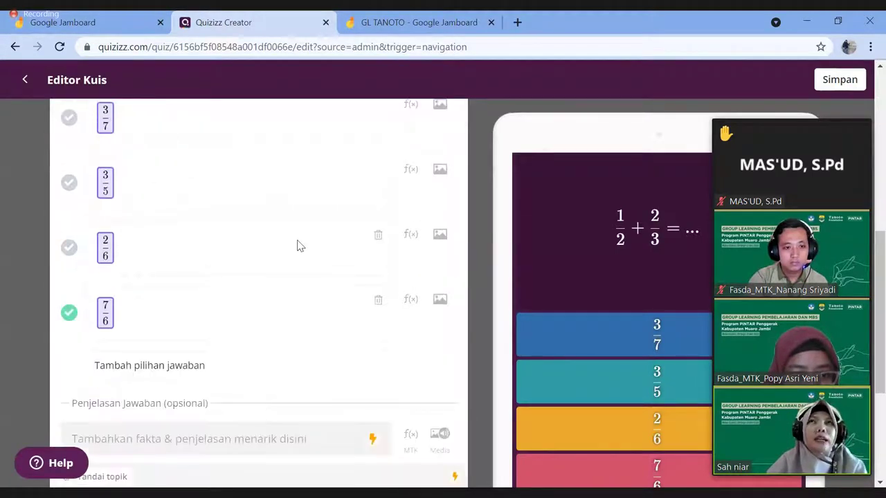
Step: Set the time limit of question 2 to 3 minutes (3 Menit) and save the question
scroll(325, 224, "down", 1)
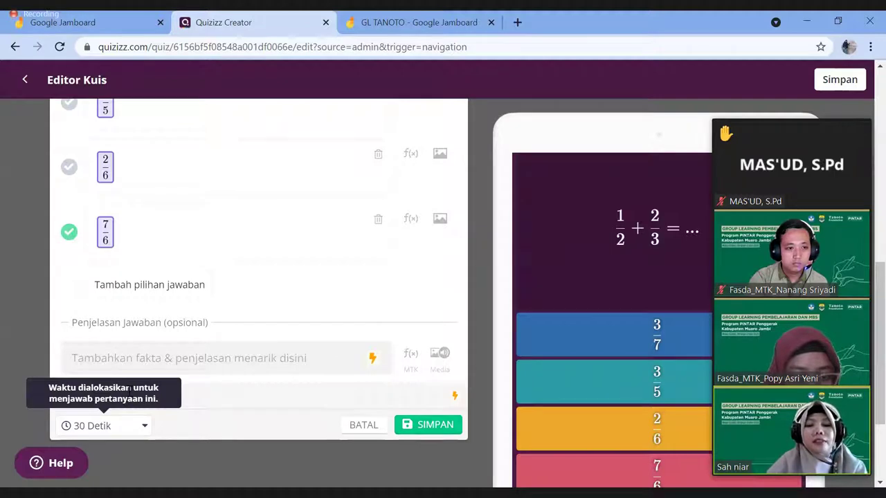
left_click(72, 390)
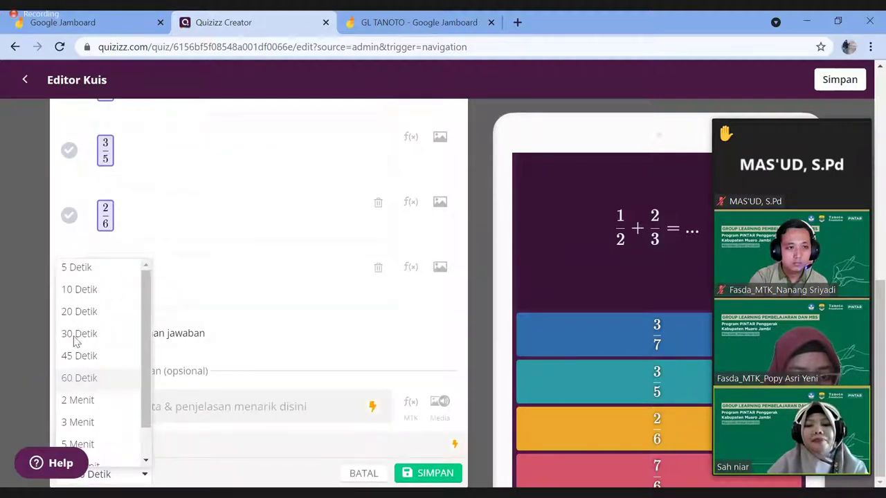
scroll(76, 384, "down", 1)
left_click(77, 395)
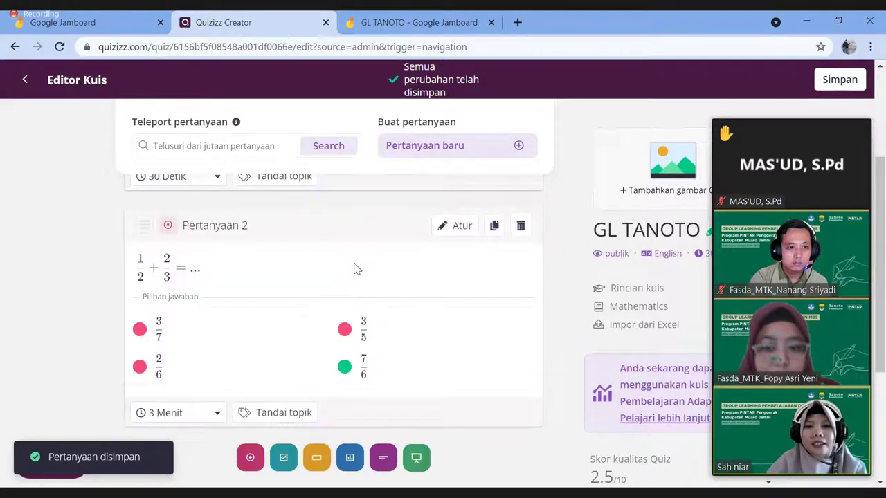
Step: Review the saved questions 1 and 2 in the quiz editor and look at the quiz details form
scroll(144, 434, "up", 1)
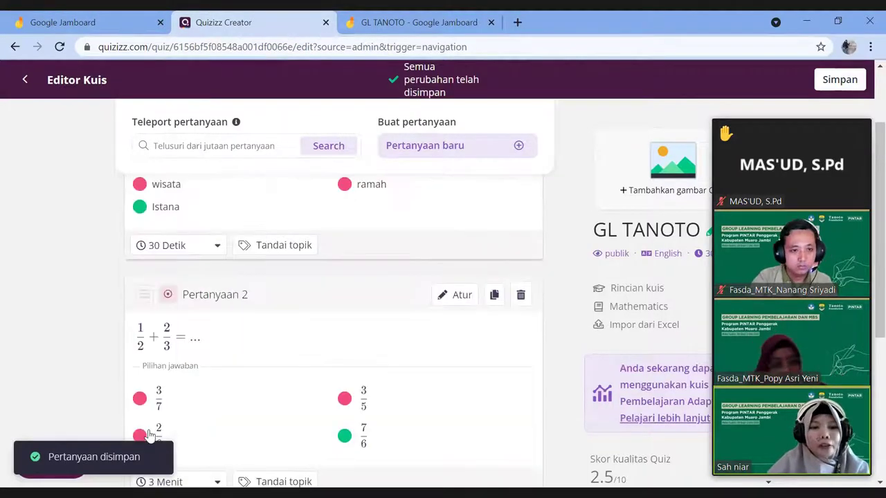
scroll(123, 417, "down", 1)
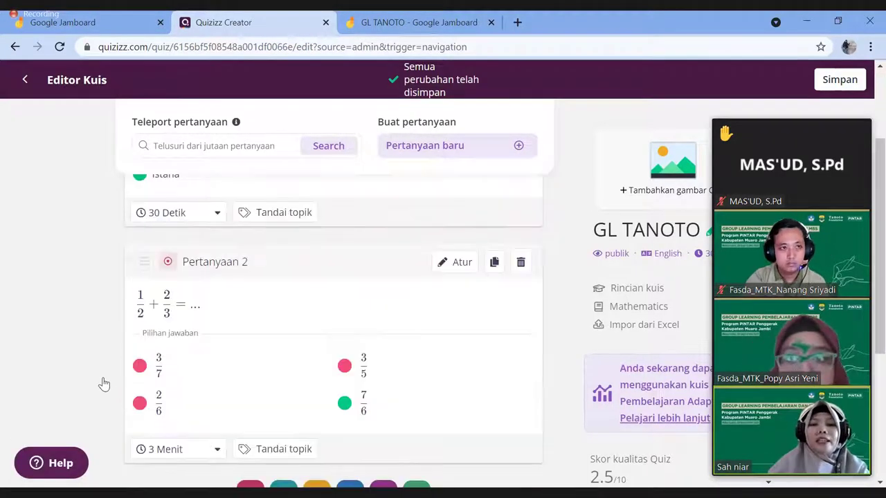
scroll(100, 429, "up", 2)
scroll(111, 440, "down", 1)
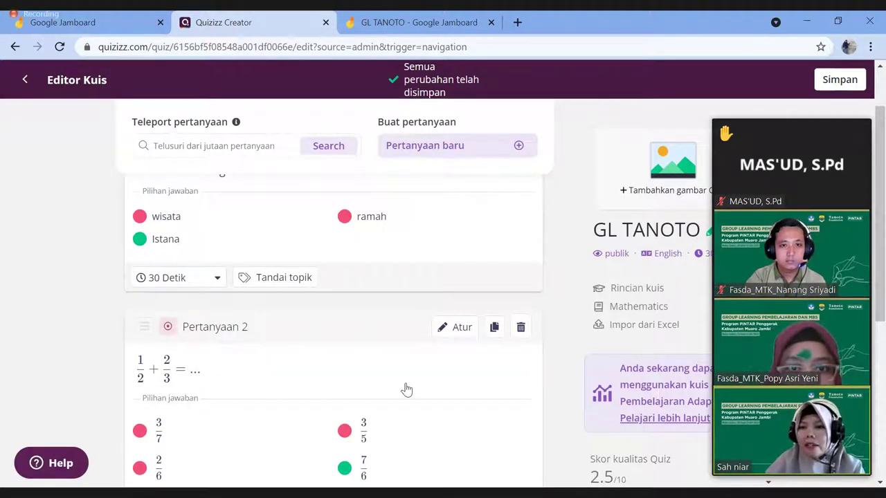
scroll(415, 393, "up", 1)
scroll(426, 415, "down", 1)
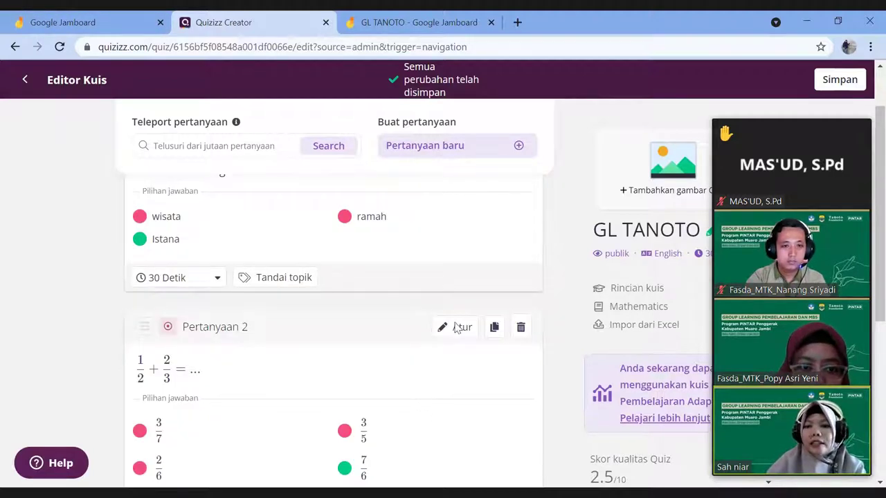
scroll(503, 303, "up", 1)
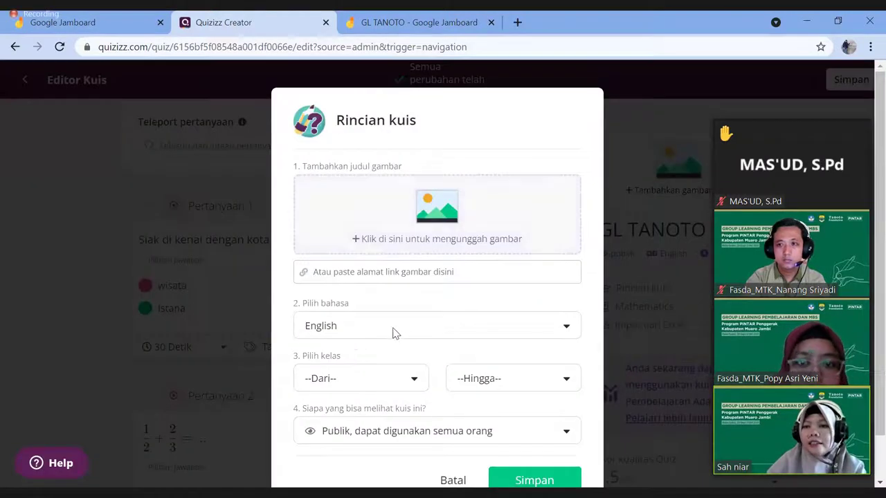
key("Escape")
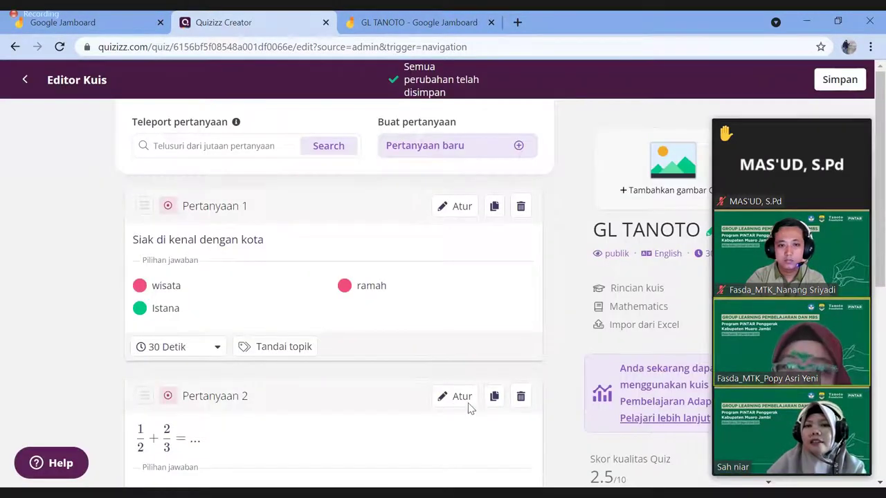
scroll(562, 333, "down", 2)
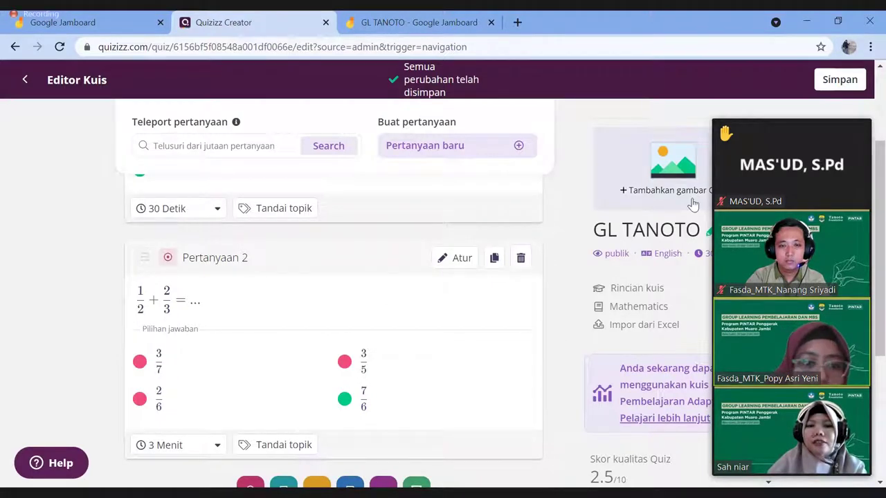
Step: Set the quiz language to Indonesian and the grade range to 7th through 7th, and save the quiz details
left_click(679, 166)
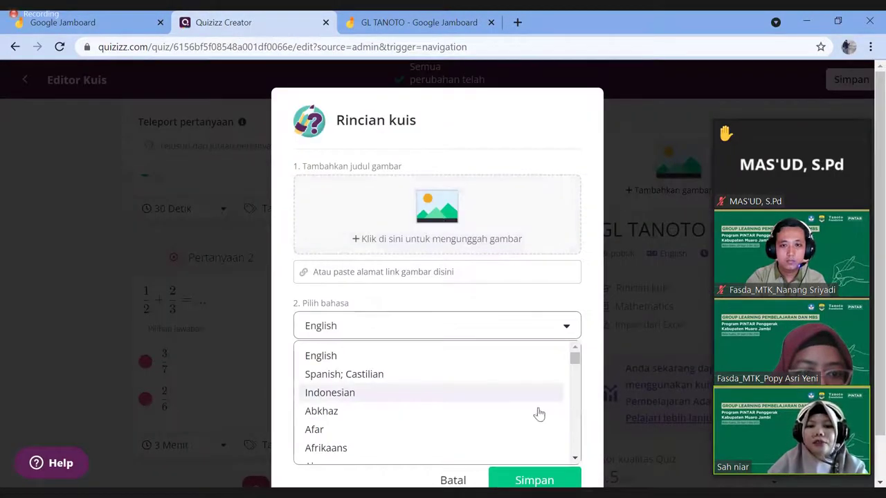
key("Return")
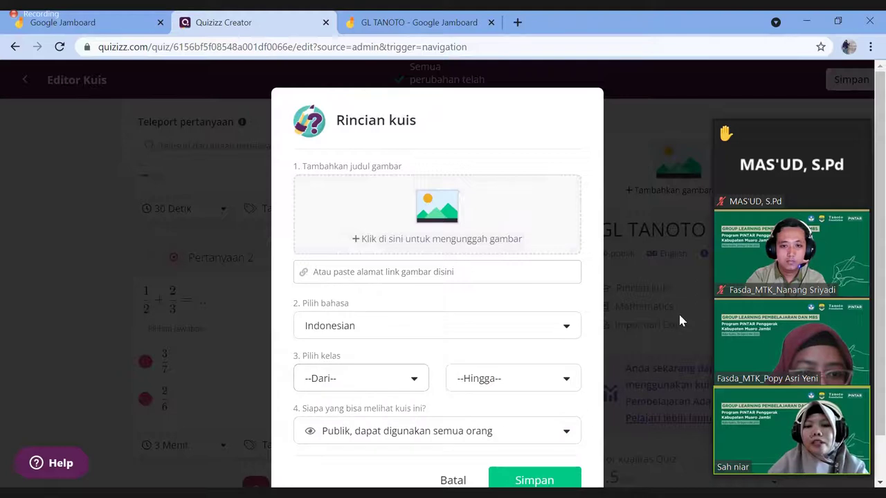
key("Return")
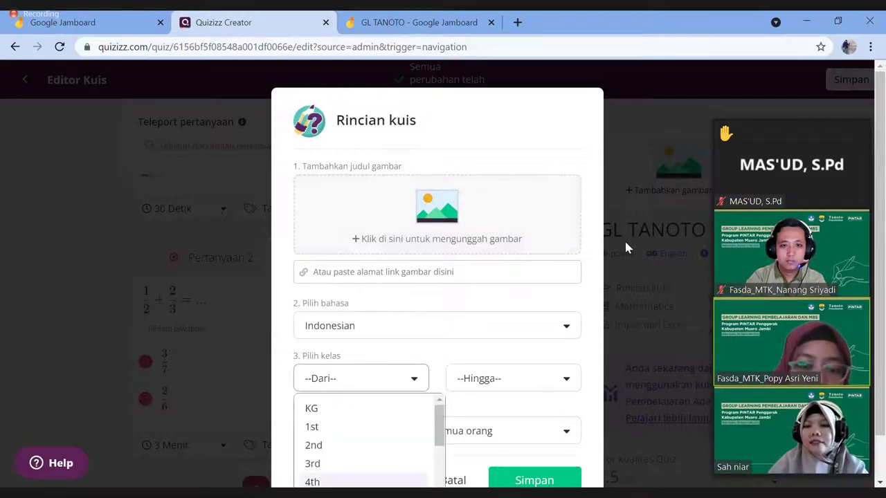
scroll(682, 164, "down", 3)
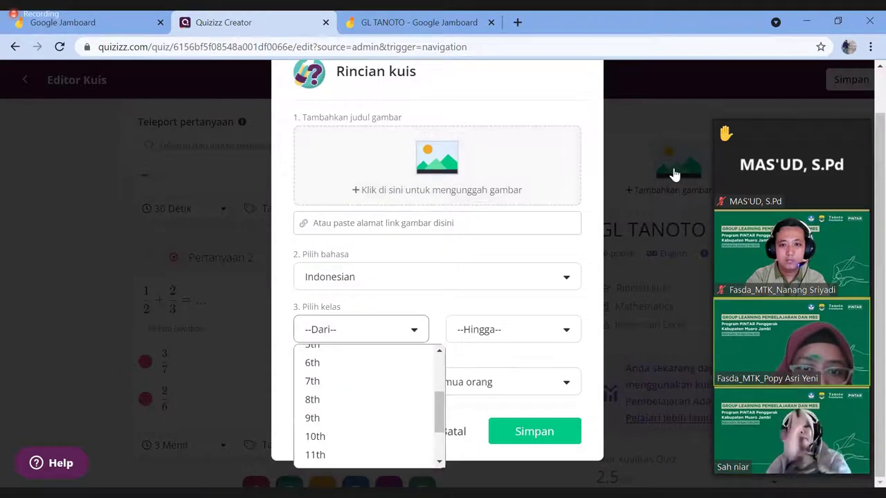
key("Down")
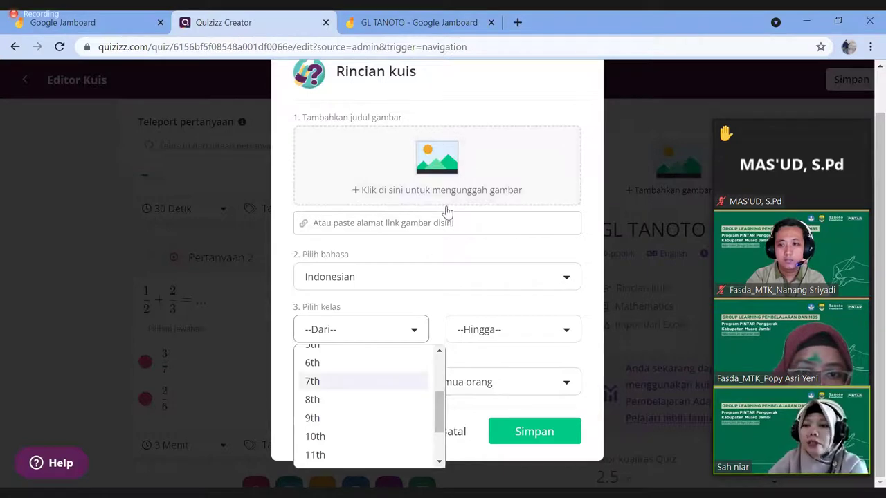
key("Return")
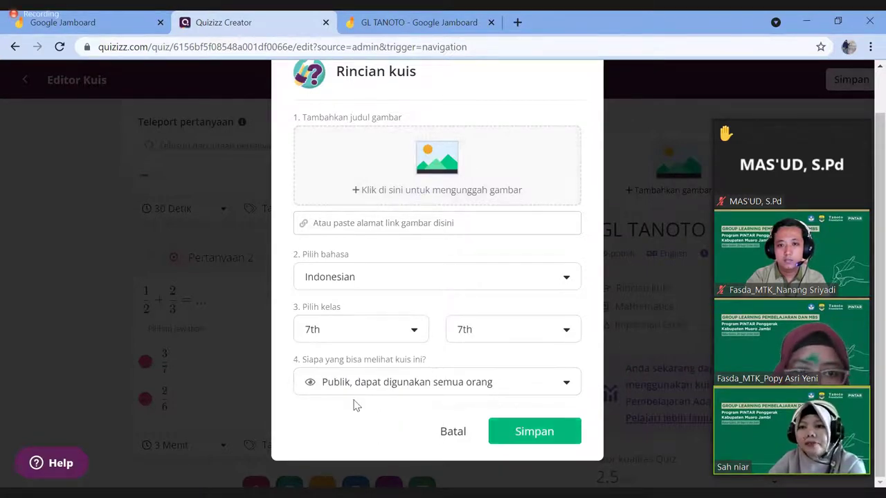
key("Return")
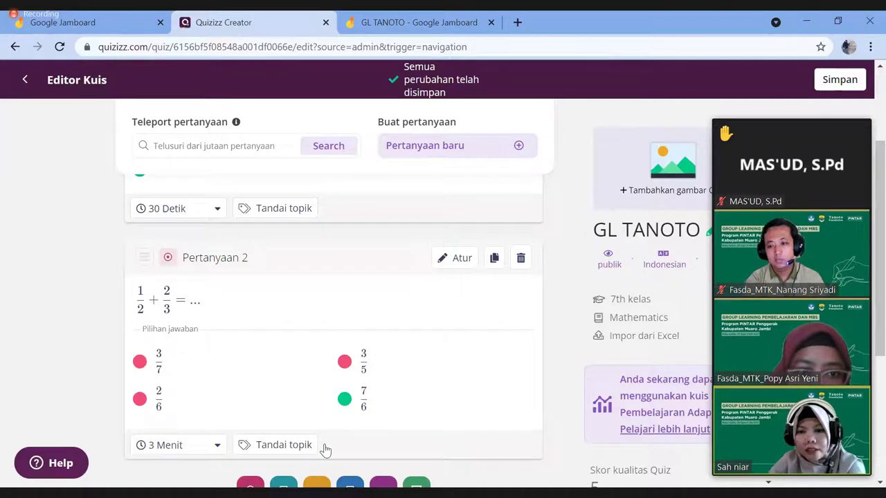
Step: Save the finished GL TANOTO quiz and close the invitation dialog
scroll(483, 386, "up", 2)
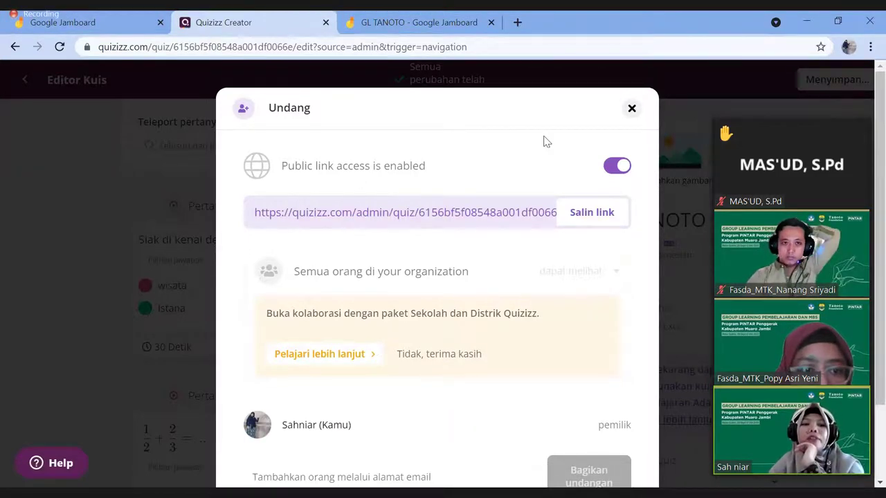
left_click(632, 109)
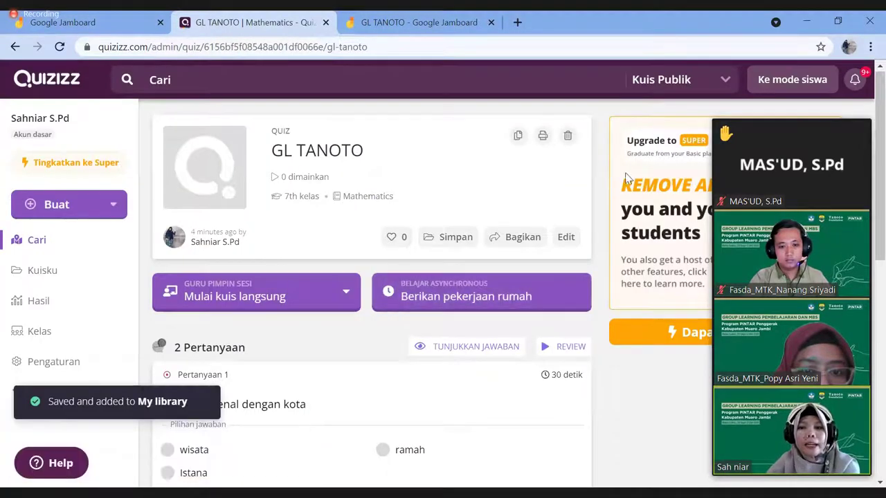
scroll(562, 191, "down", 1)
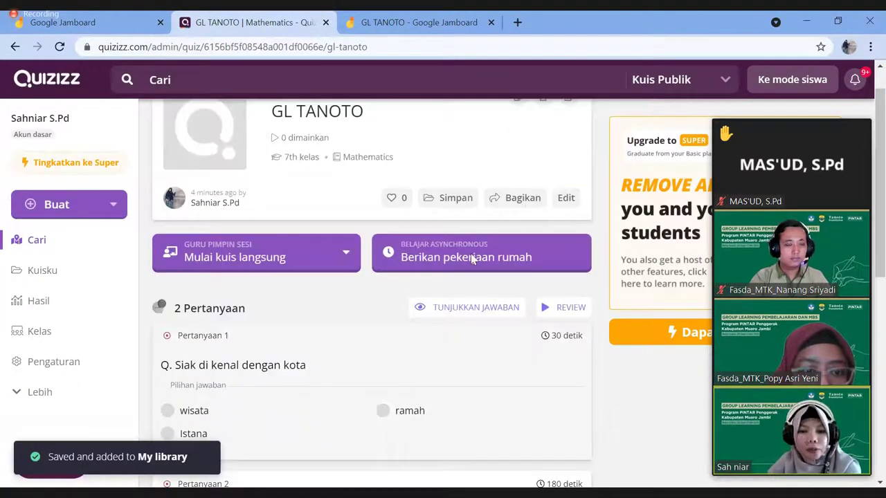
Step: Assign the GL TANOTO quiz as homework with a deadline of Friday, October 15 at 05:15 PM
scroll(447, 306, "up", 1)
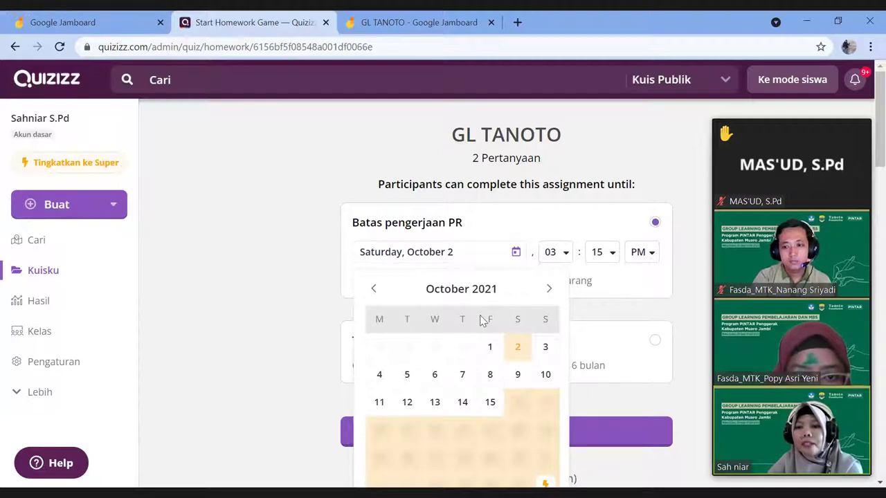
left_click(505, 301)
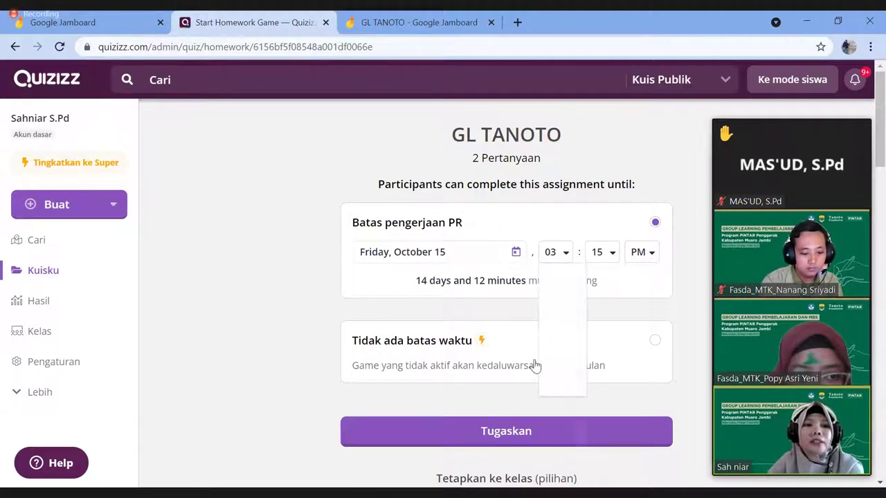
key("Down")
key("Down")
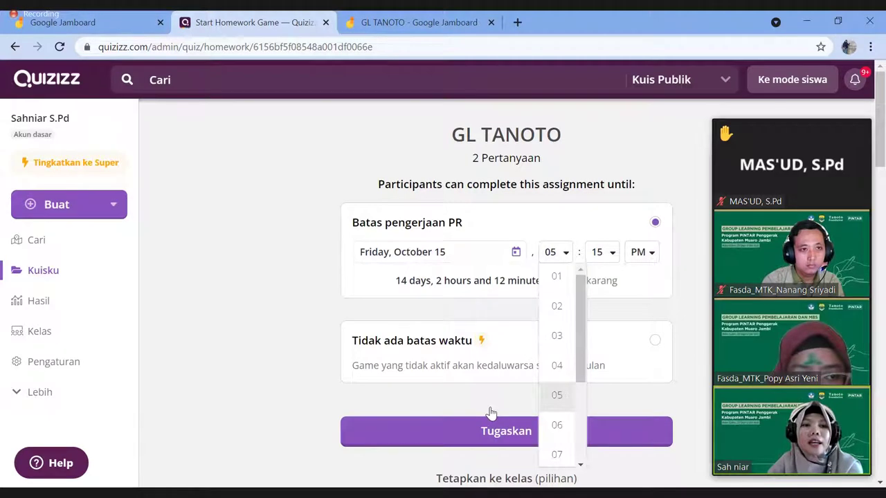
key("Return")
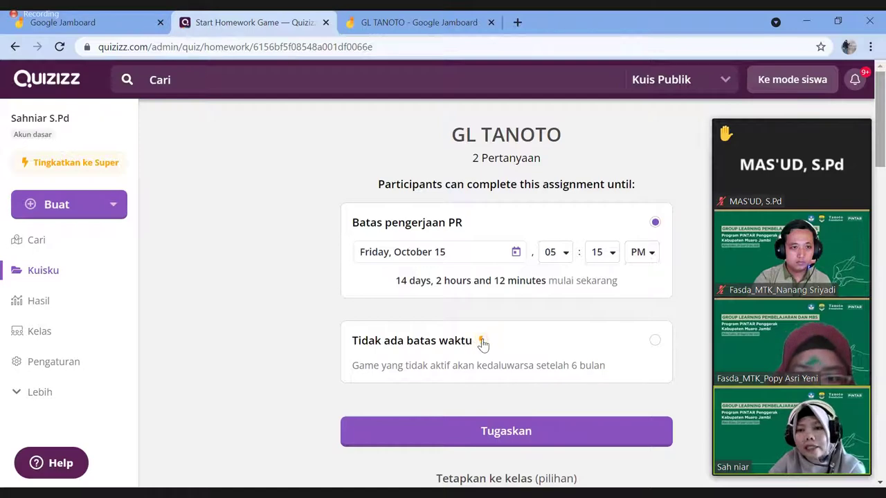
scroll(482, 345, "down", 3)
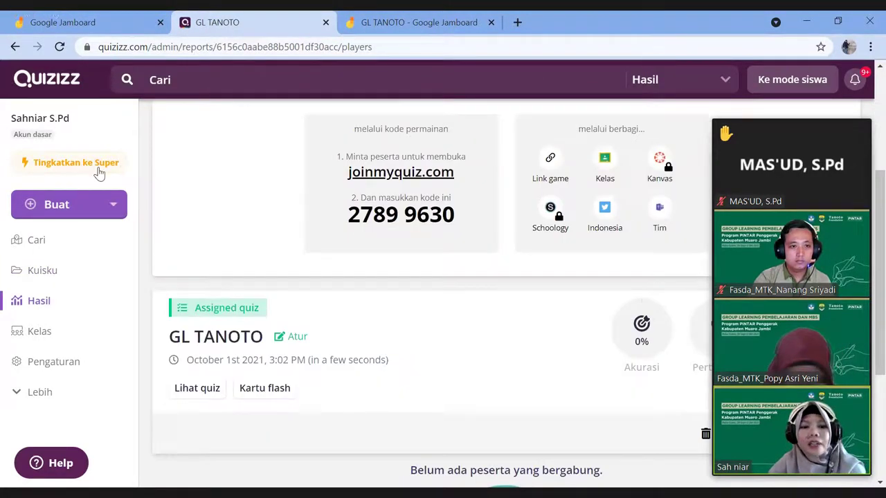
scroll(144, 209, "up", 1)
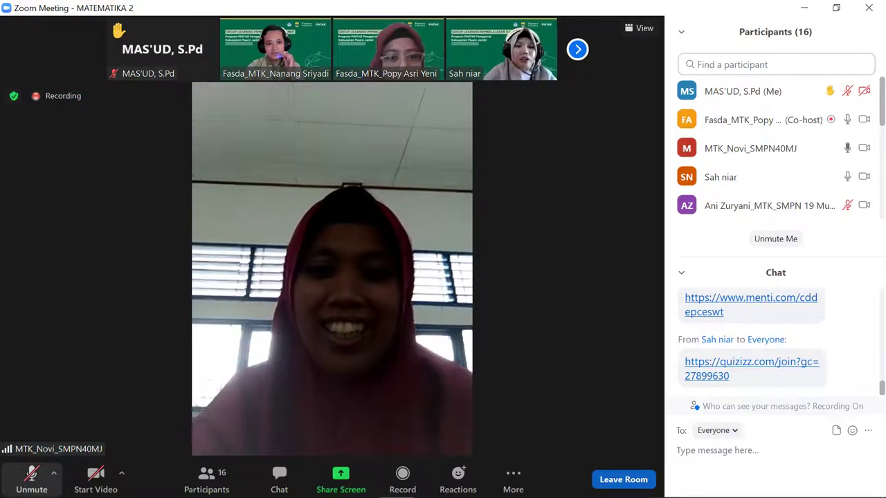
Step: Switch to the Zoom meeting and unmute the microphone
left_click(32, 476)
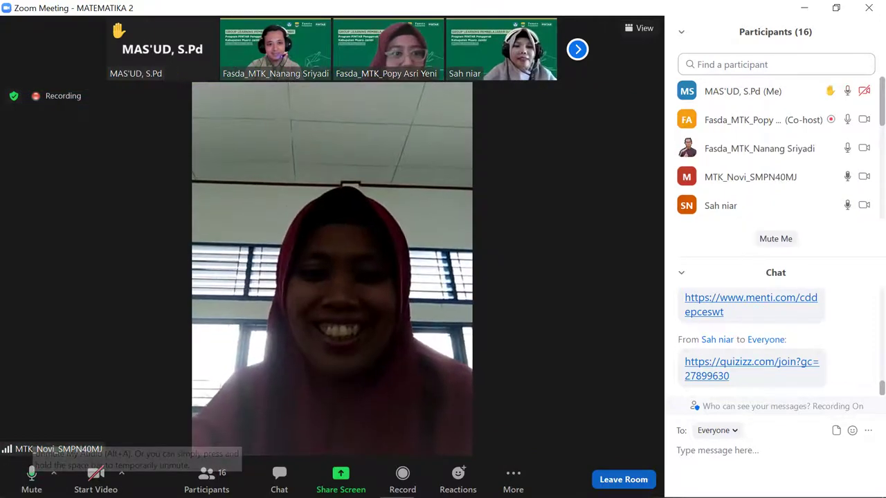